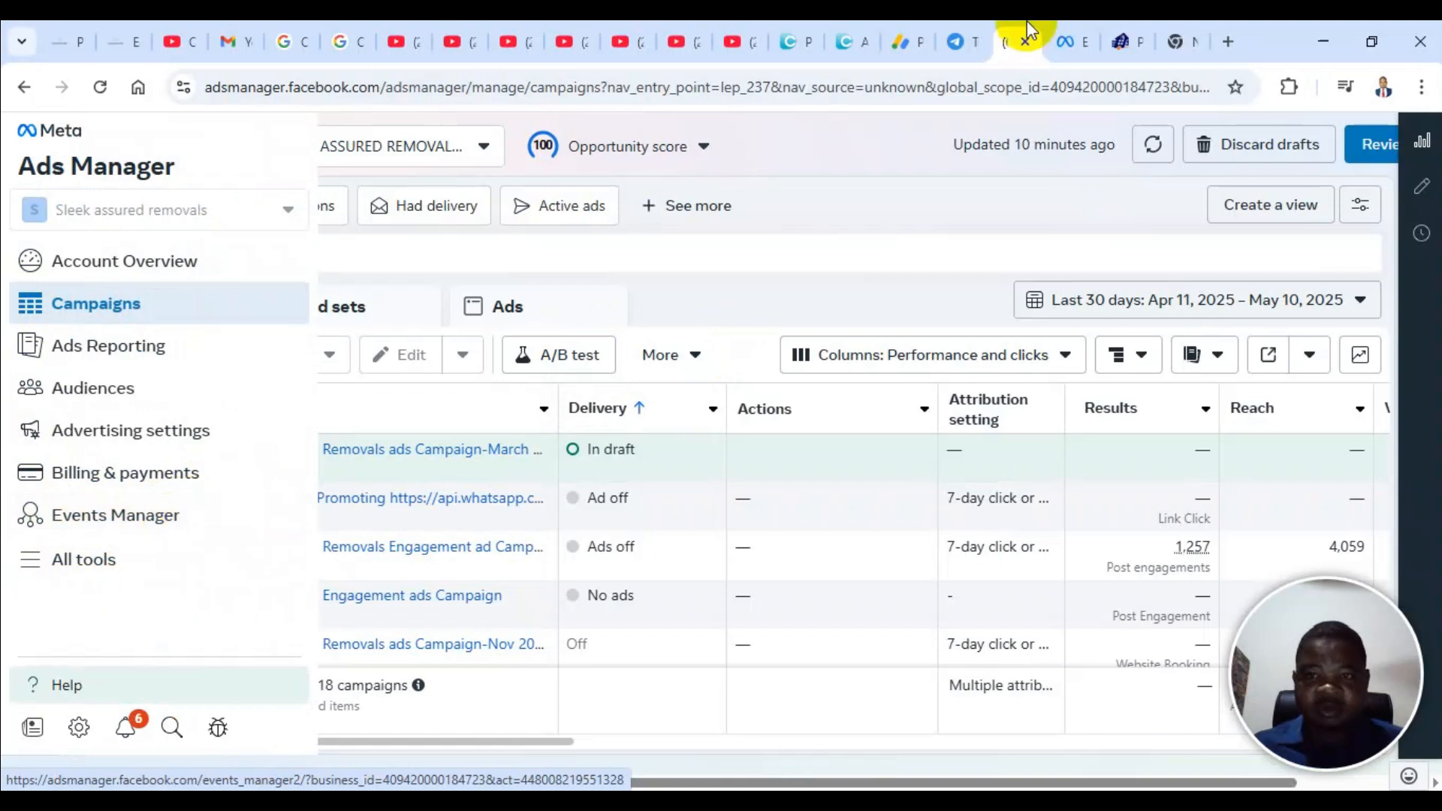
Open Events Manager in a new tab and bring up the ad account's data sources
right_click(106, 515)
click(206, 262)
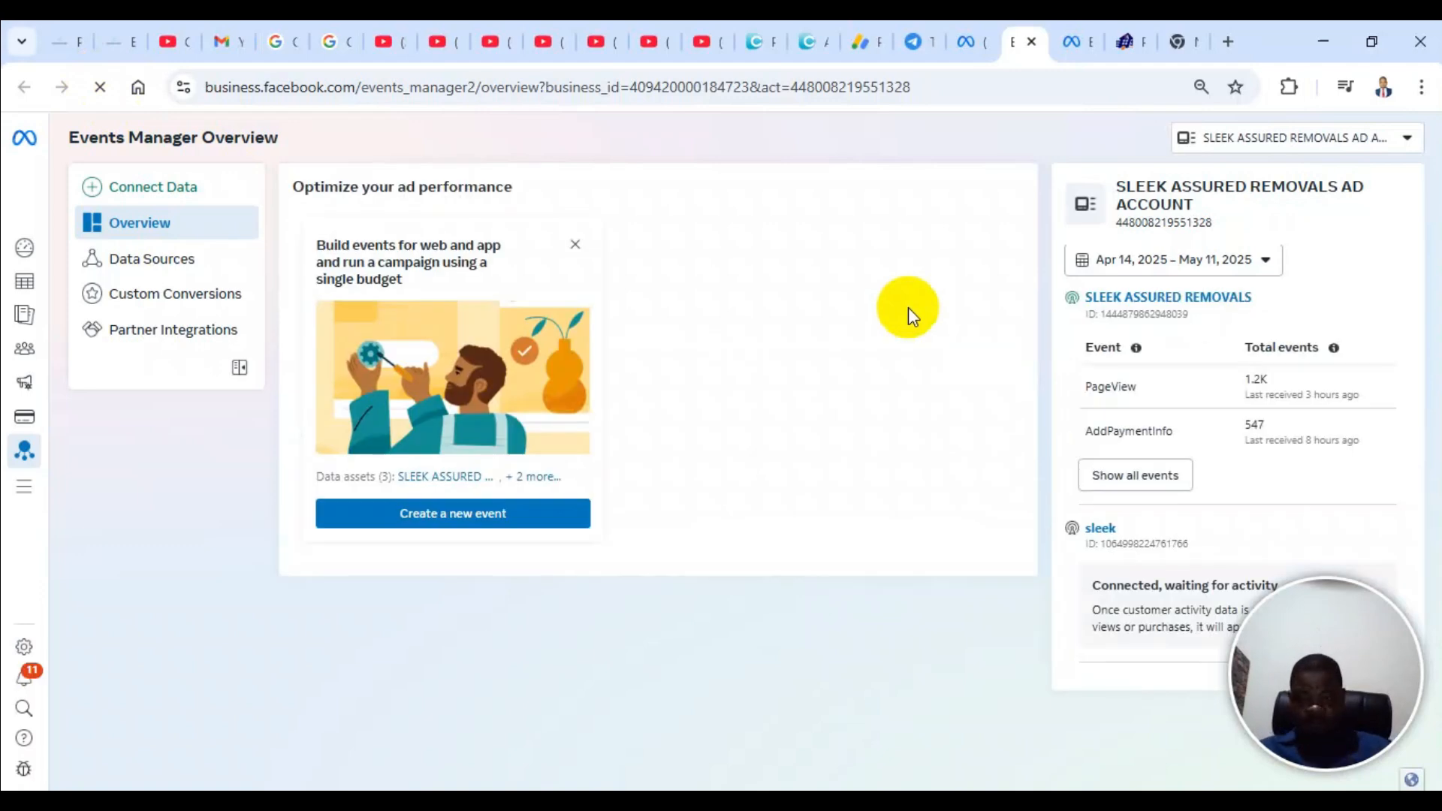
click(211, 277)
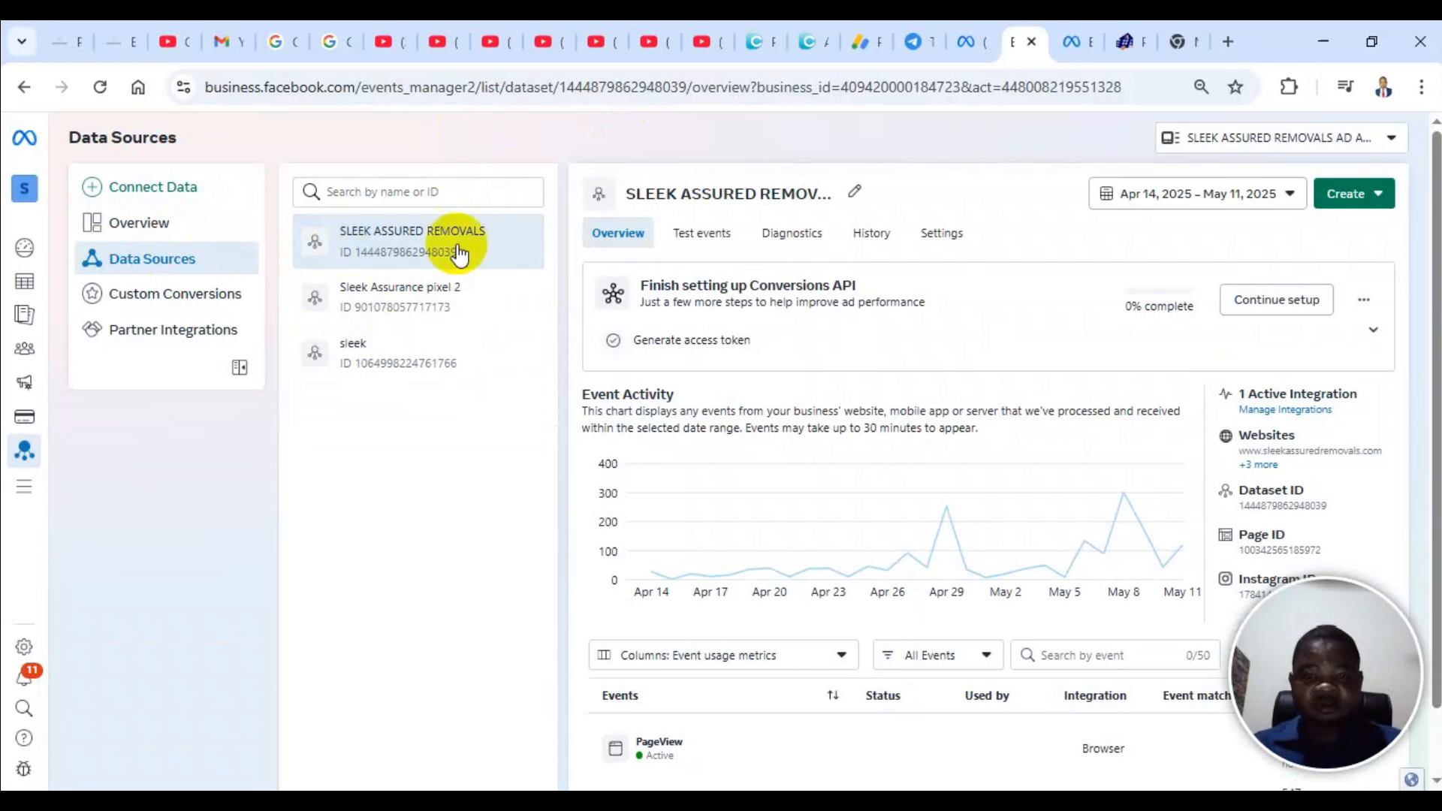
View the options for connecting a new data source, dismiss them and select the Sleek Assurance pixel 2 dataset
click(182, 187)
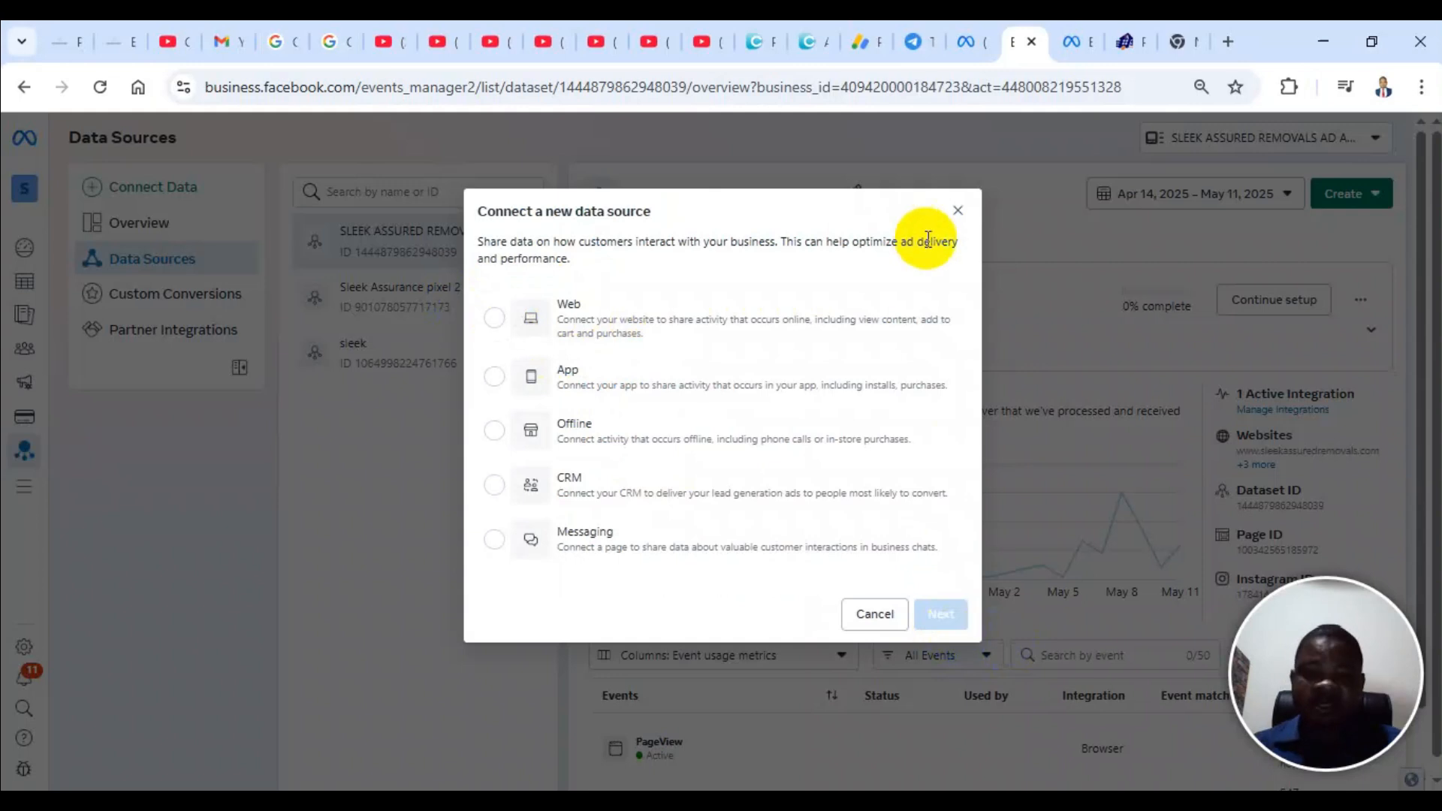
click(953, 213)
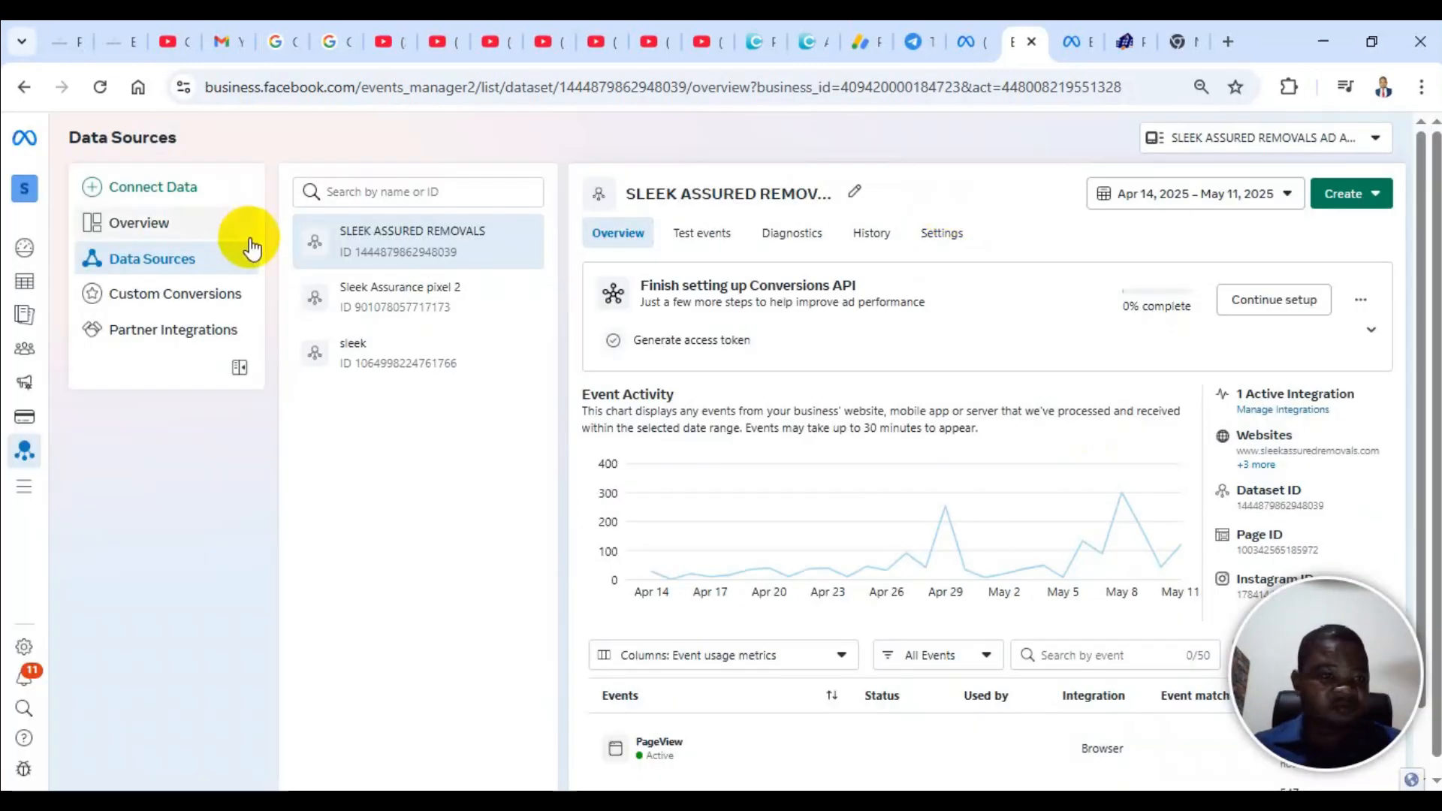
click(443, 297)
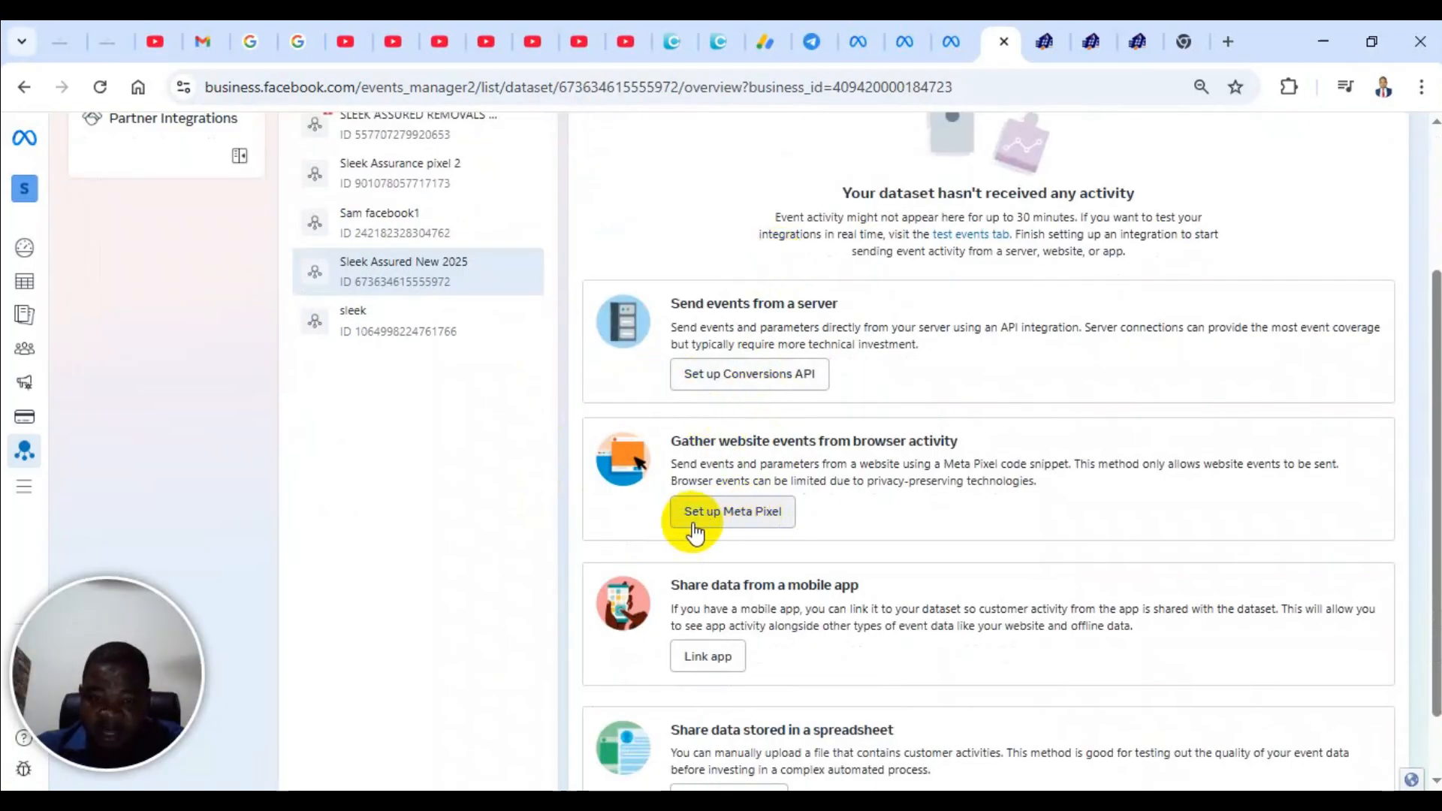
Set up the Meta Pixel for the Sleek Assured New 2025 dataset with manual installation and copy its base code
click(723, 520)
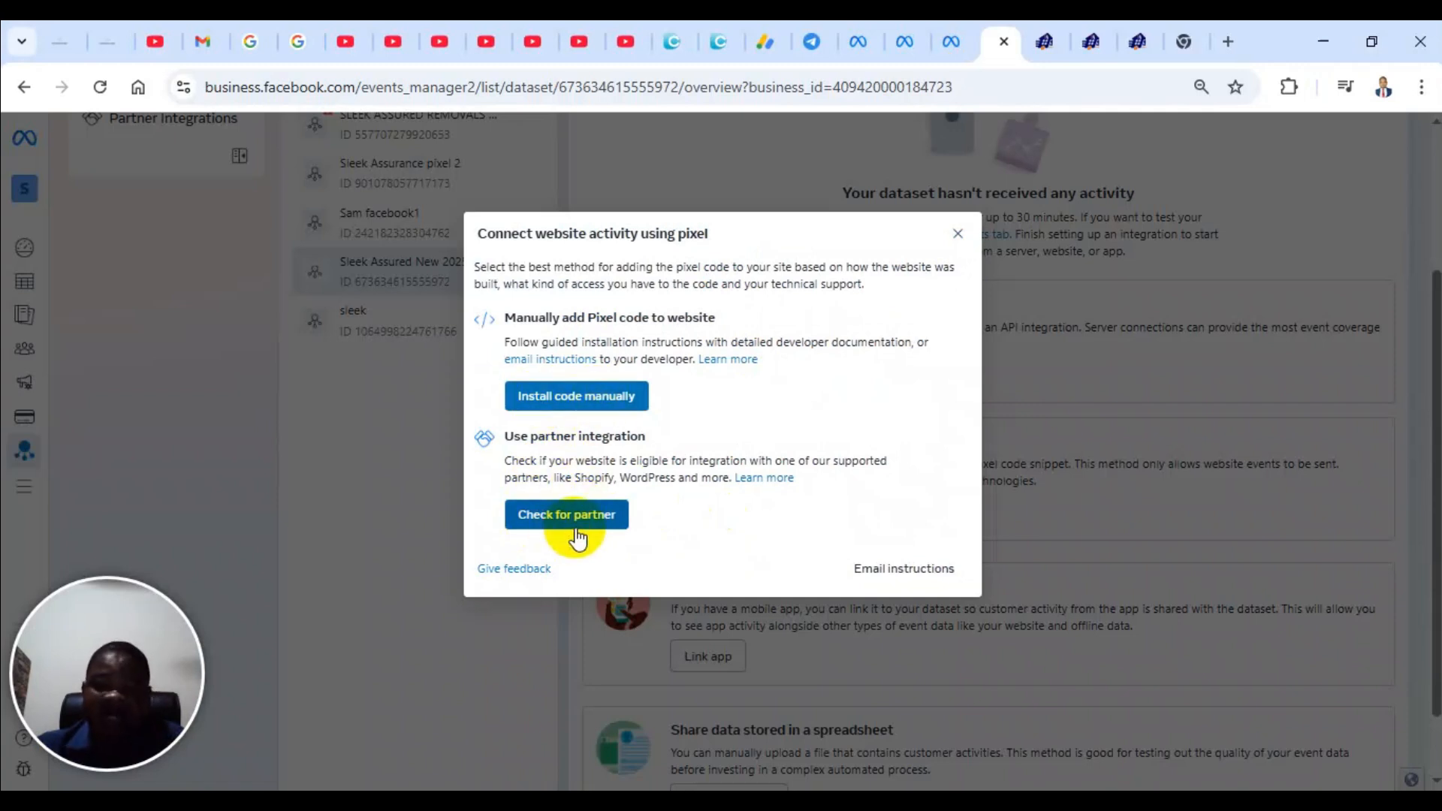
click(584, 401)
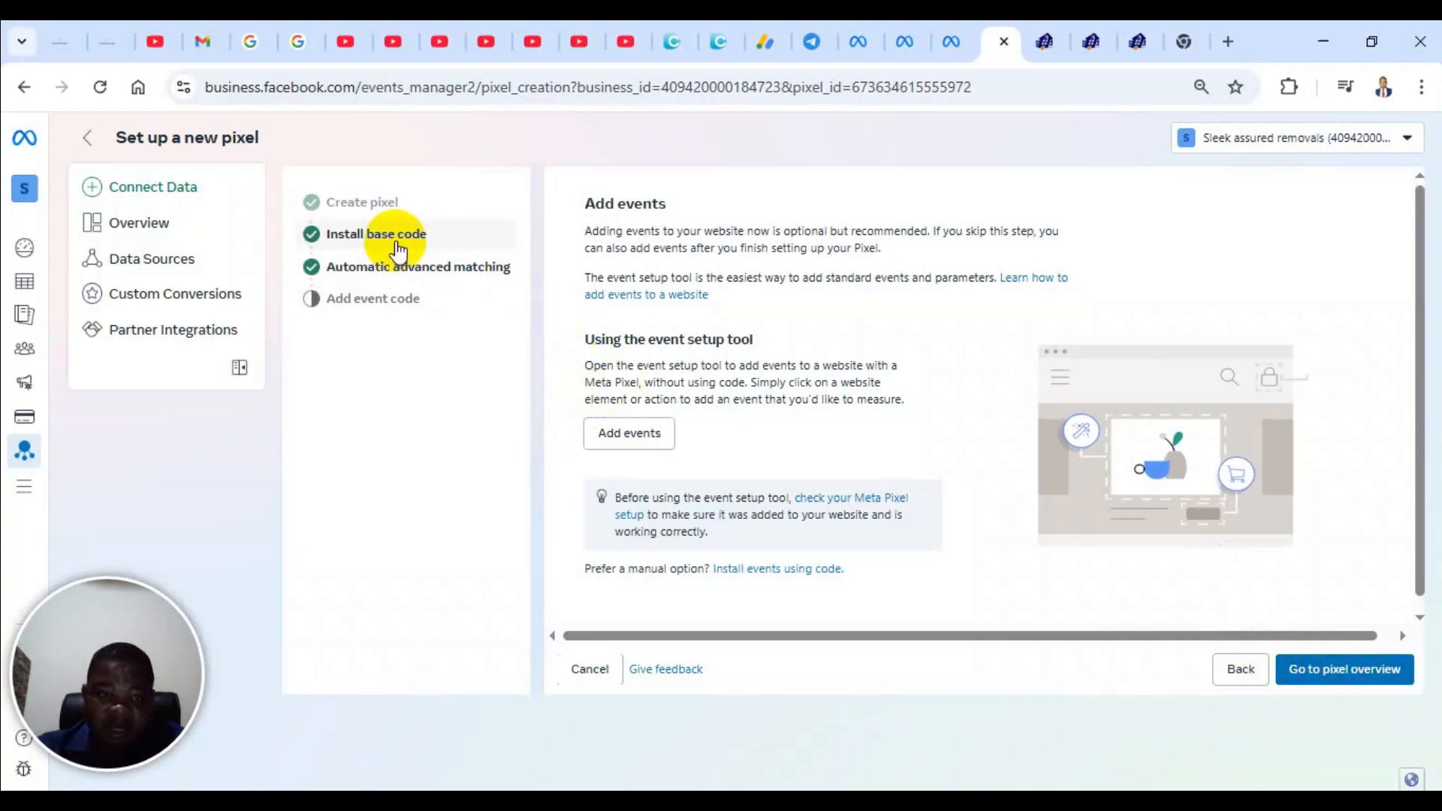
scroll(845, 602, down, 1)
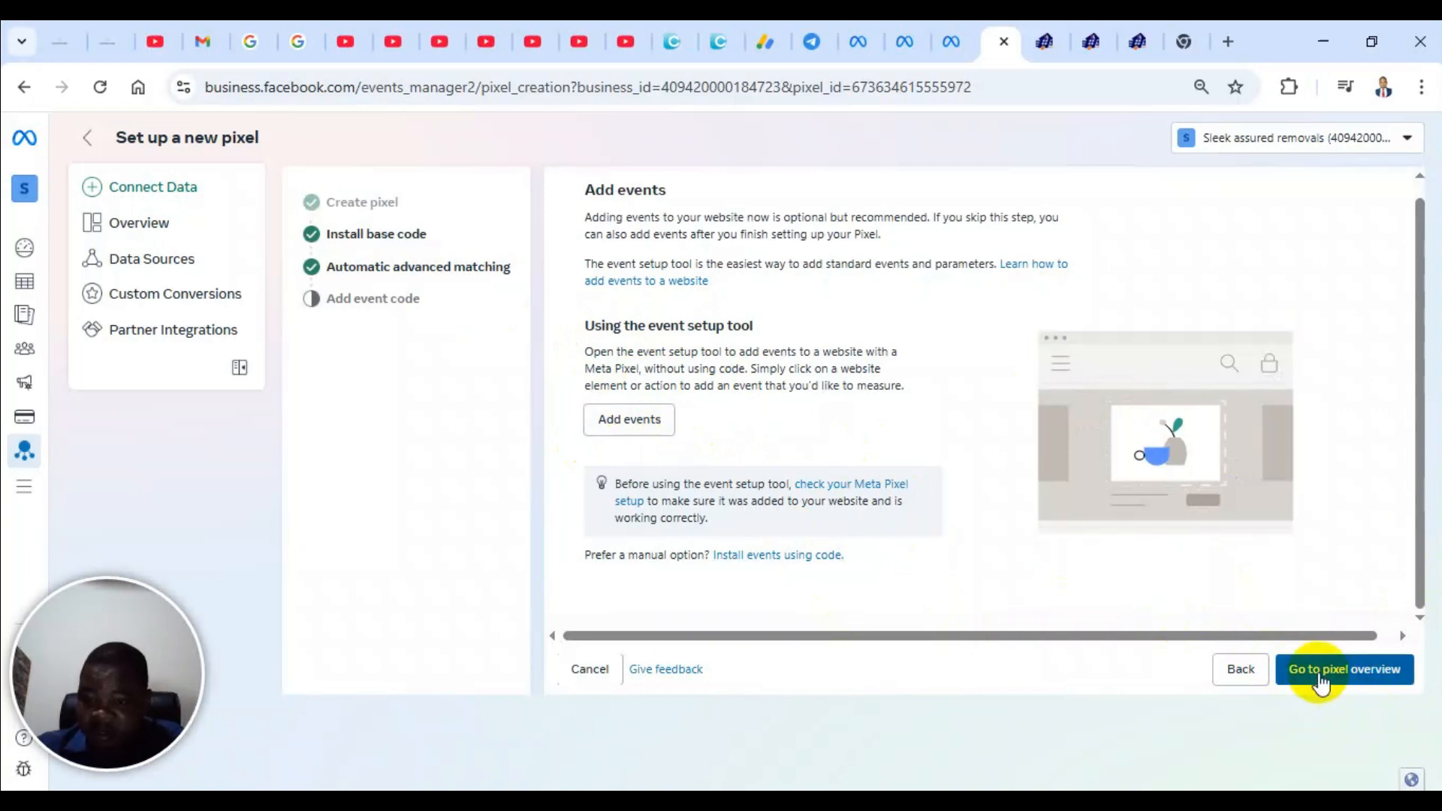
scroll(924, 441, up, 1)
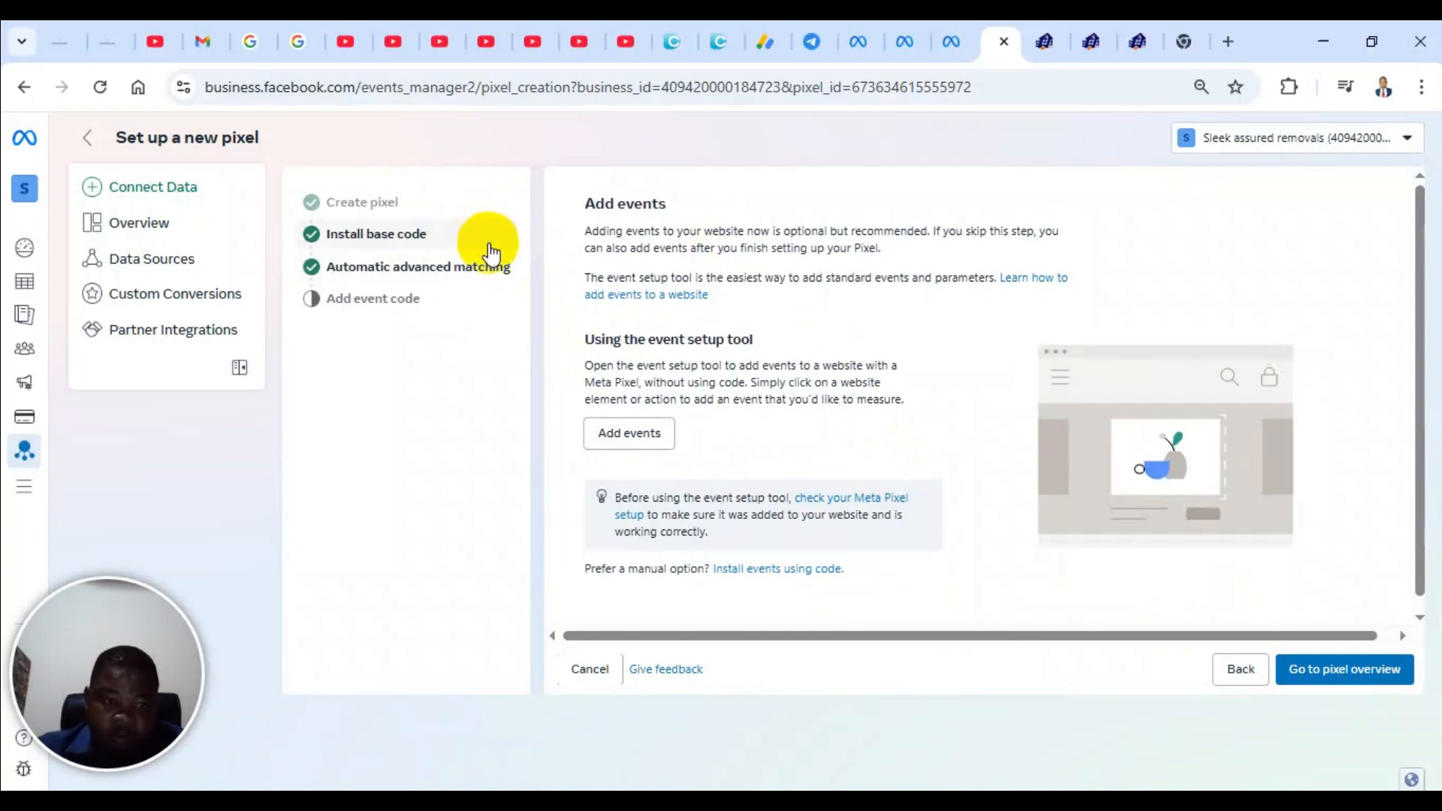
click(398, 234)
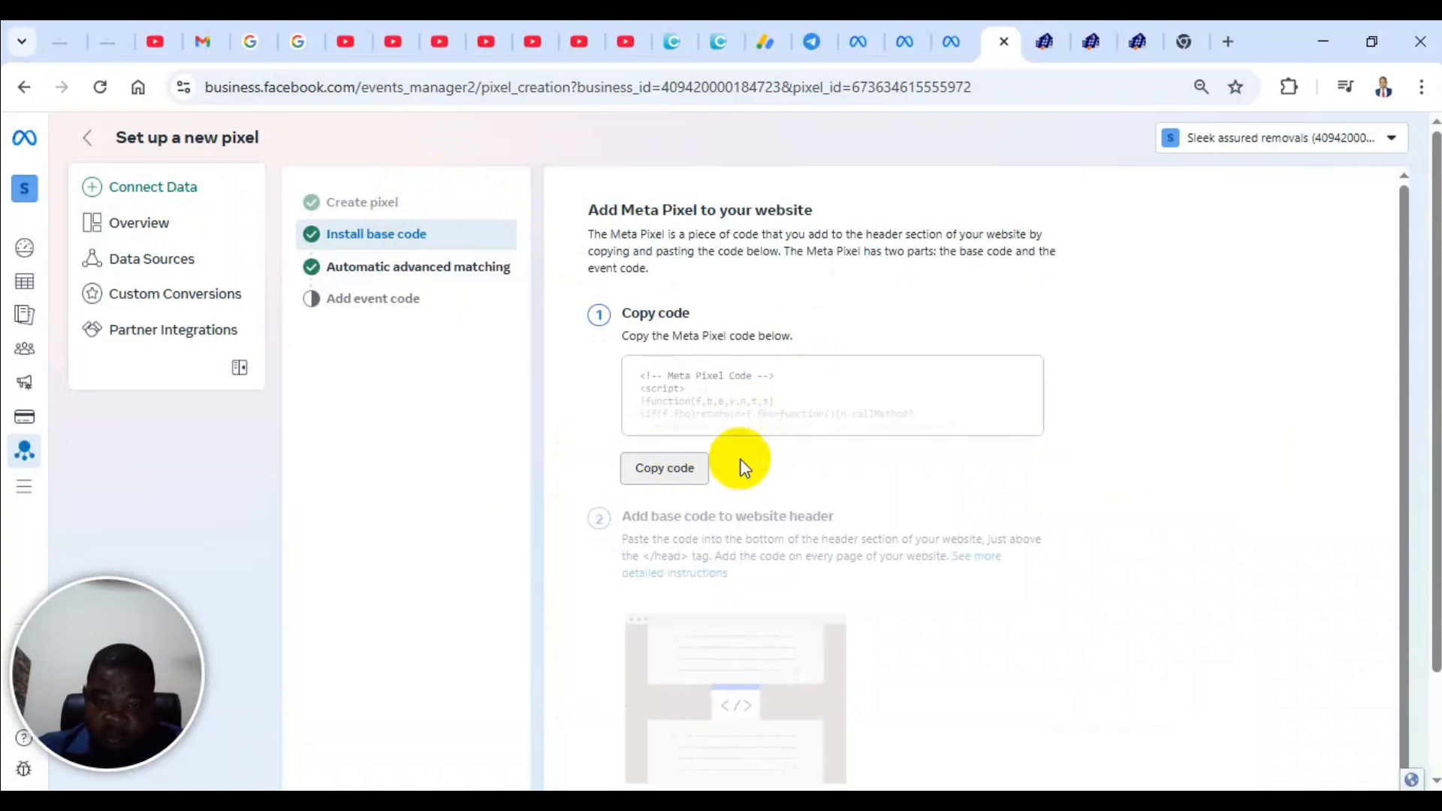
click(683, 475)
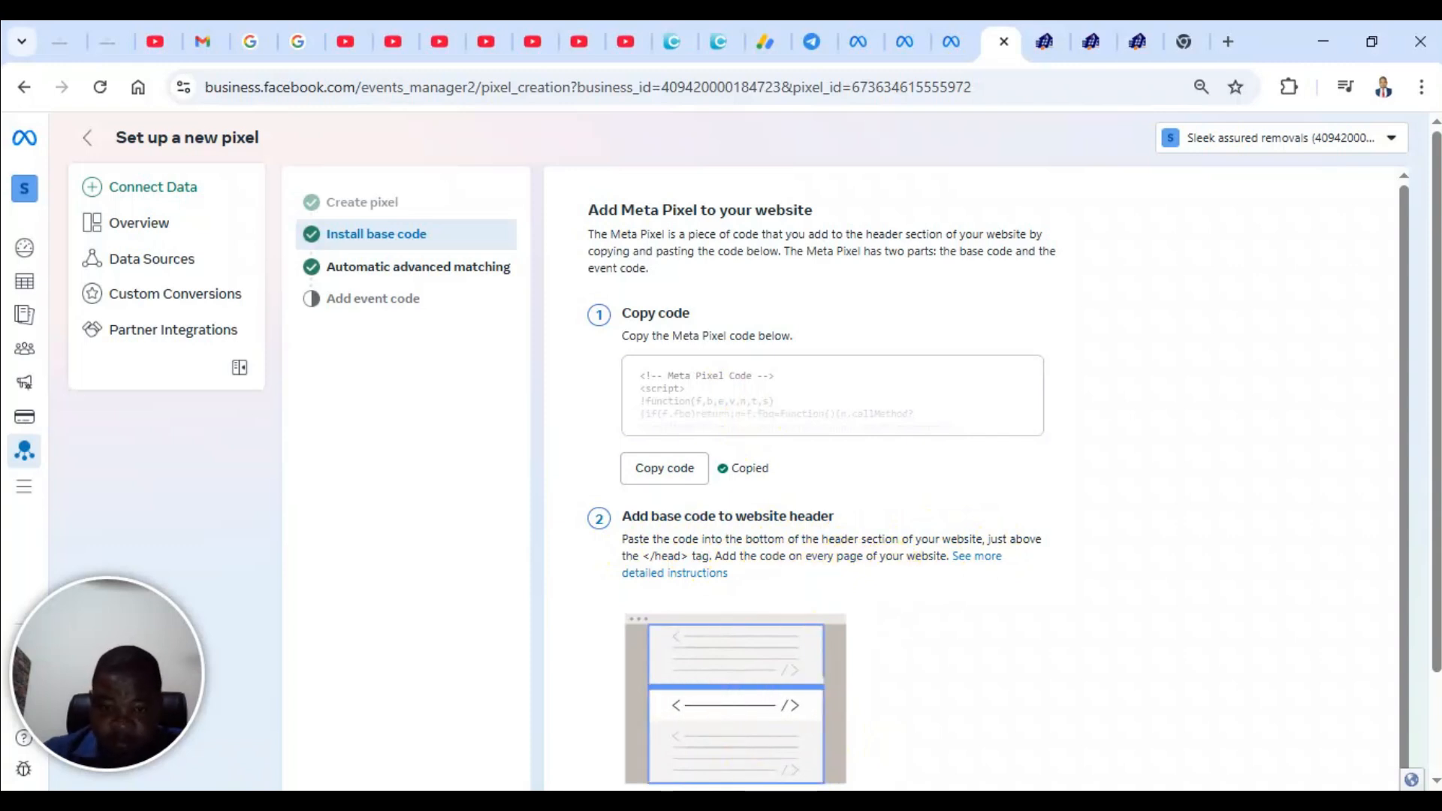
scroll(821, 508, down, 1)
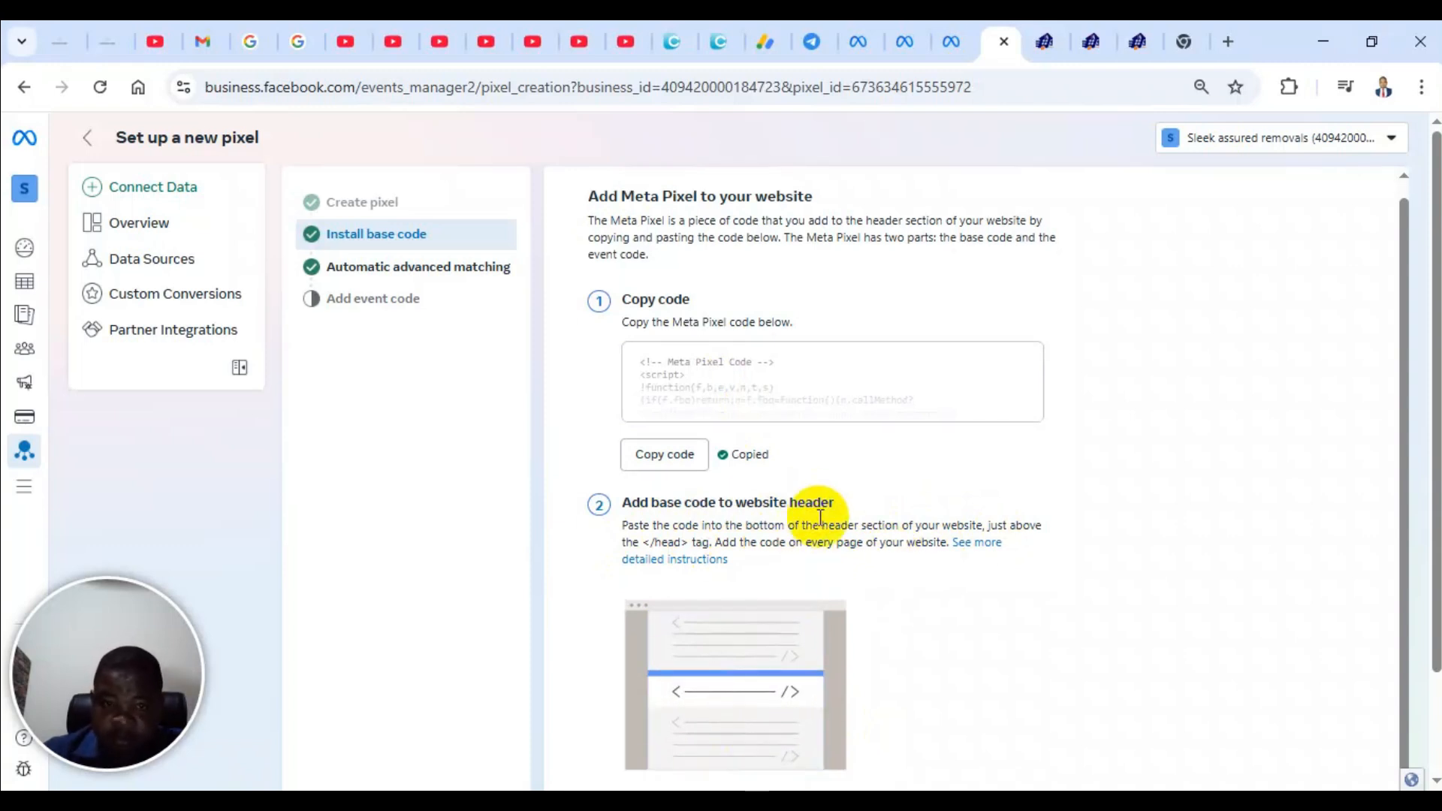
Switch to the site's WordPress admin and search the plugins available to add for "header and footer"
click(1049, 30)
click(1087, 32)
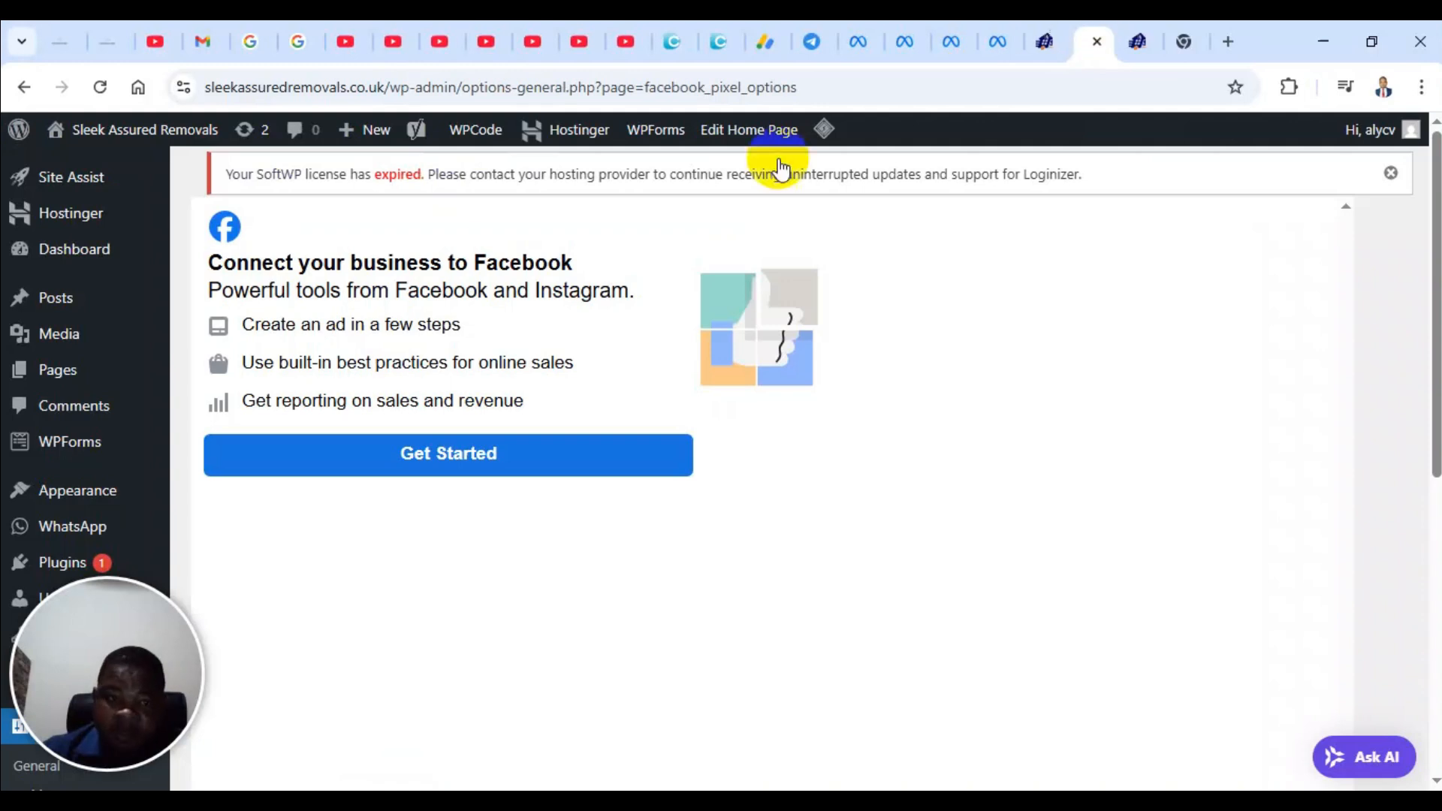
scroll(75, 443, down, 4)
mouse_move(103, 221)
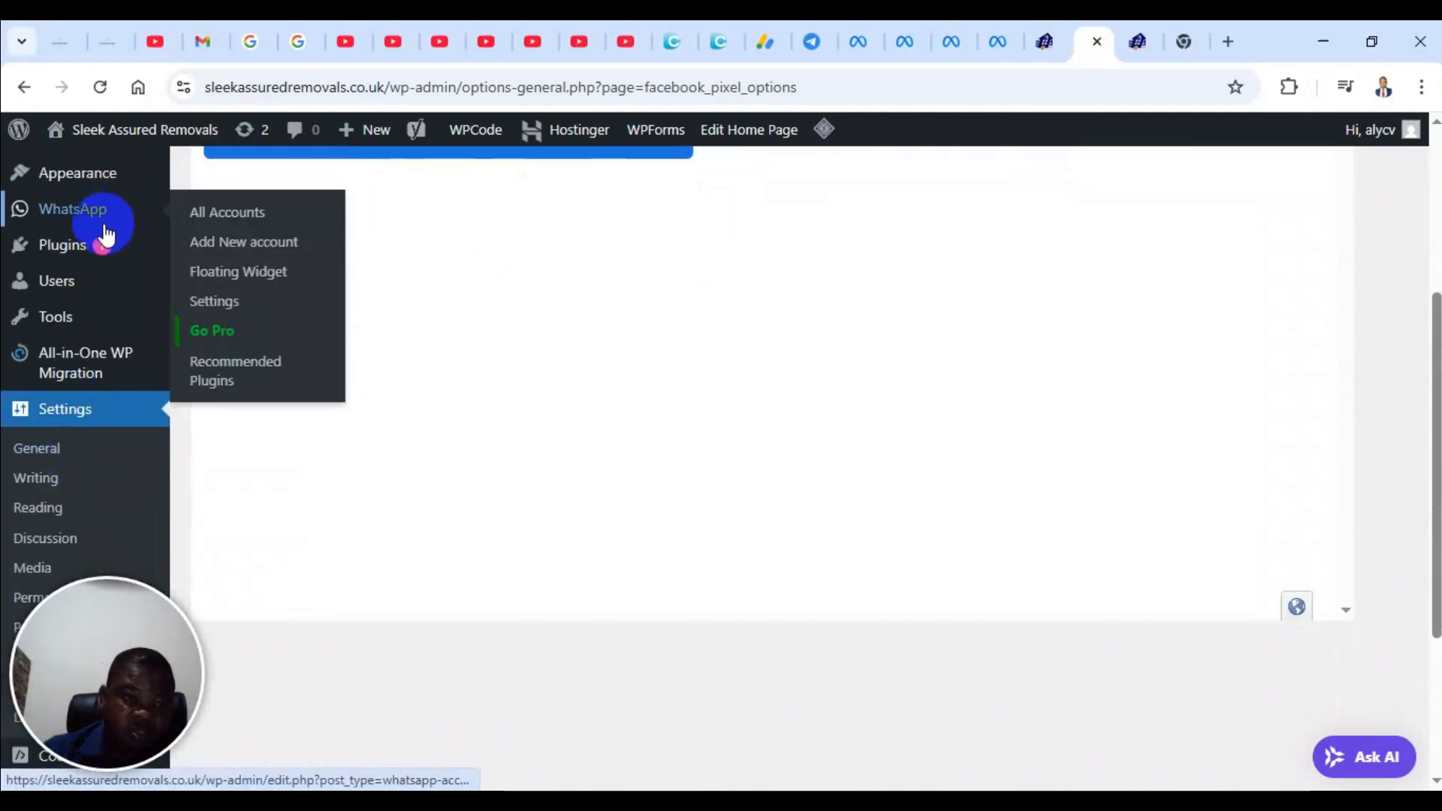
mouse_move(100, 246)
click(242, 284)
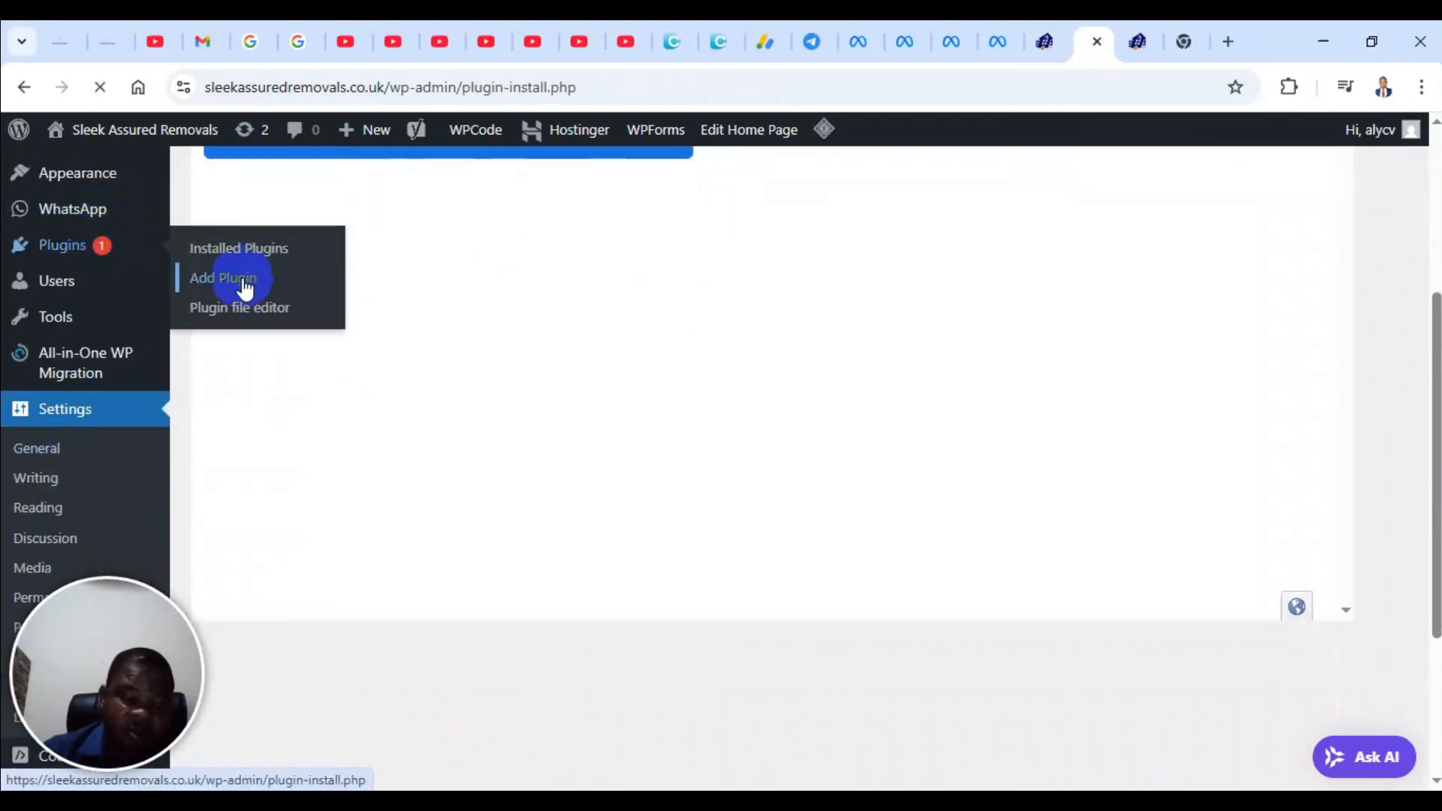
click(1119, 293)
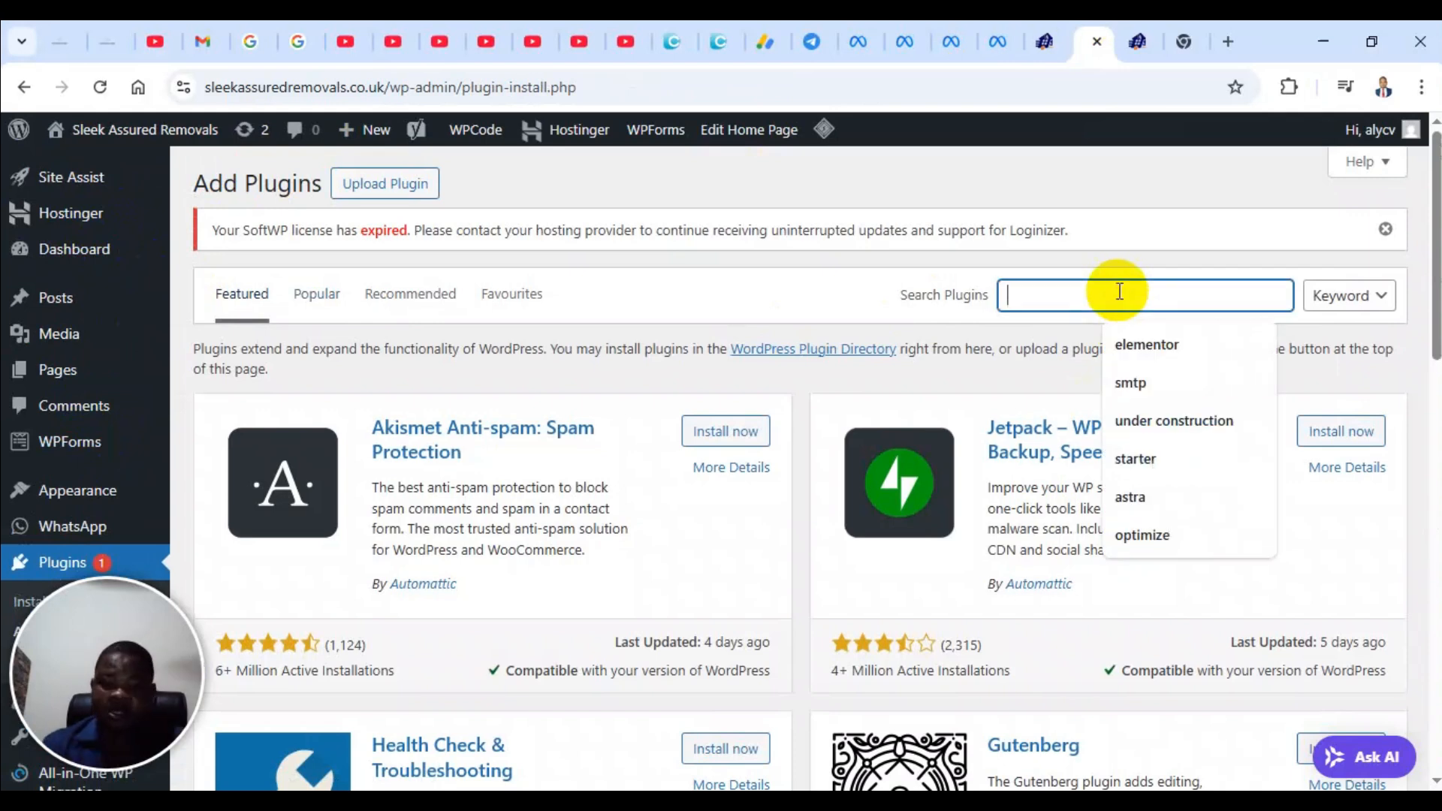
text(head)
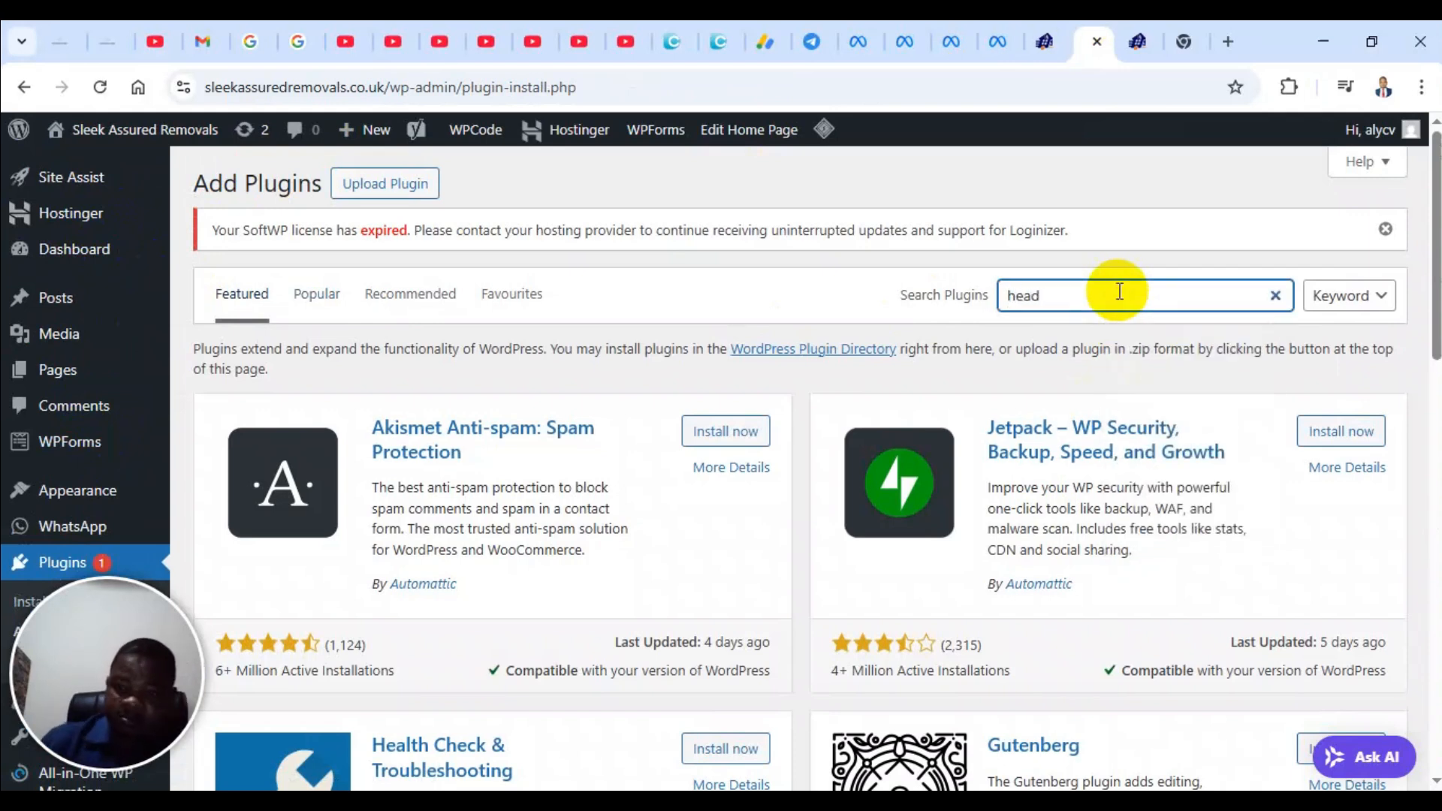
text(er and footer)
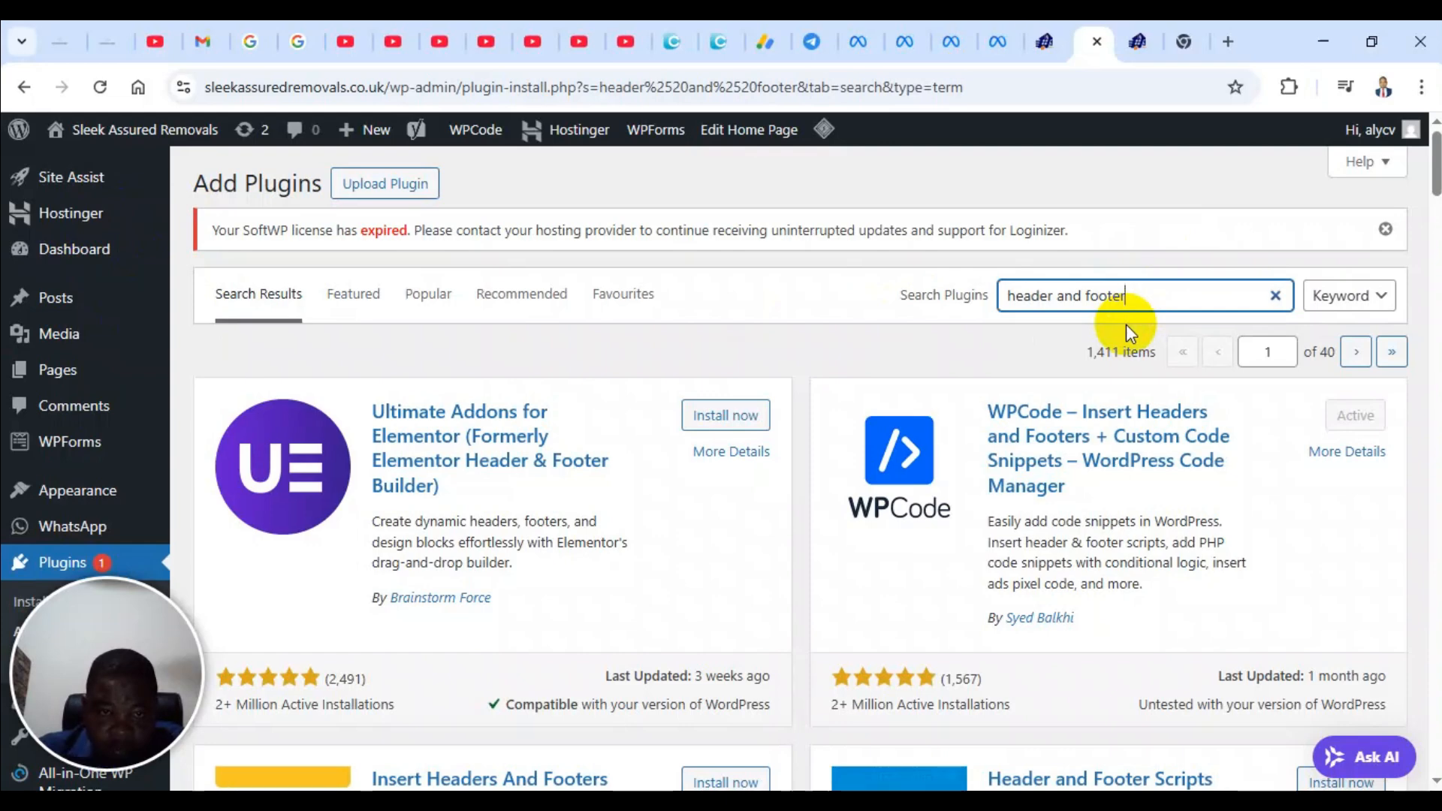
Install and activate the Header Footer Code Manager plugin by DraftPress Team
scroll(911, 428, down, 5)
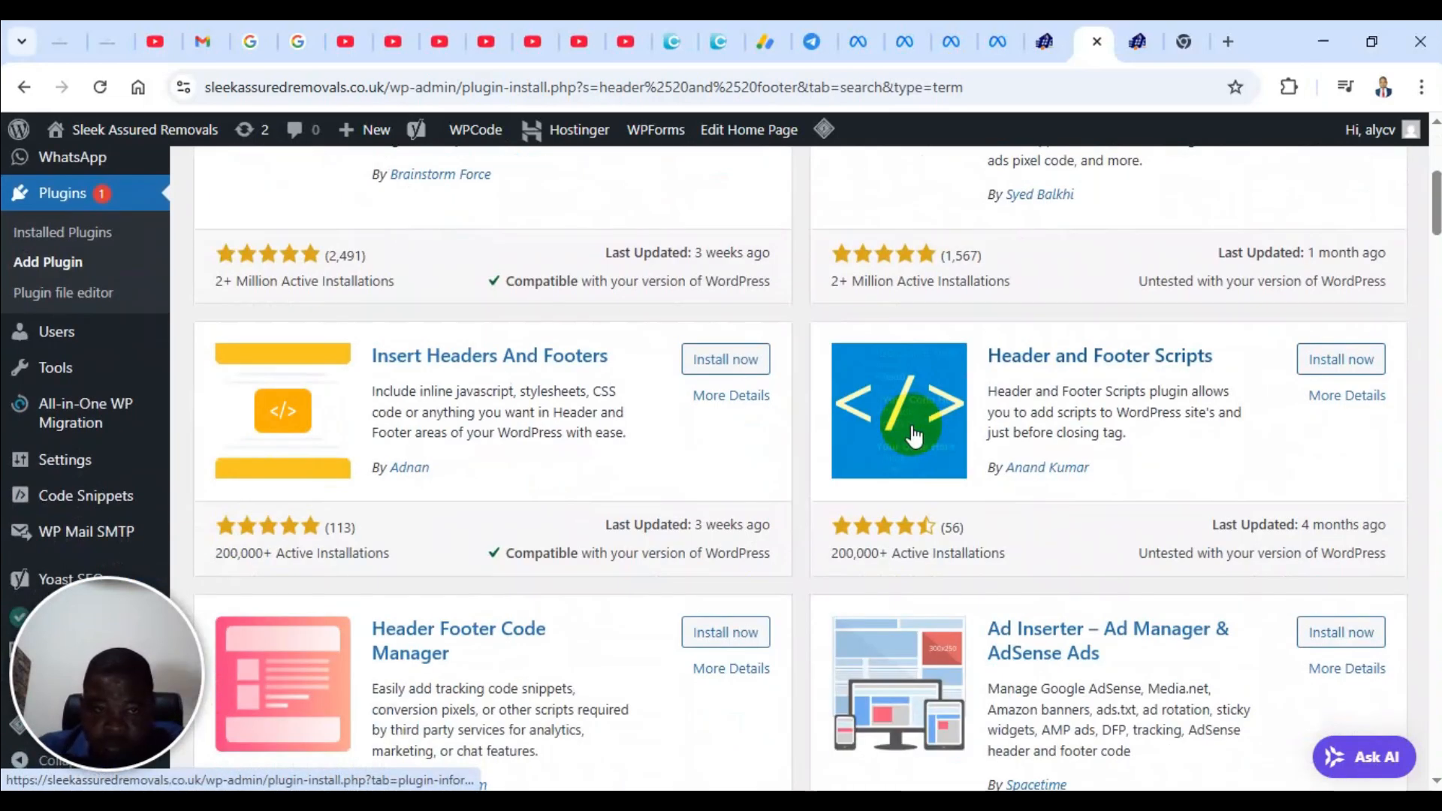
scroll(914, 436, down, 4)
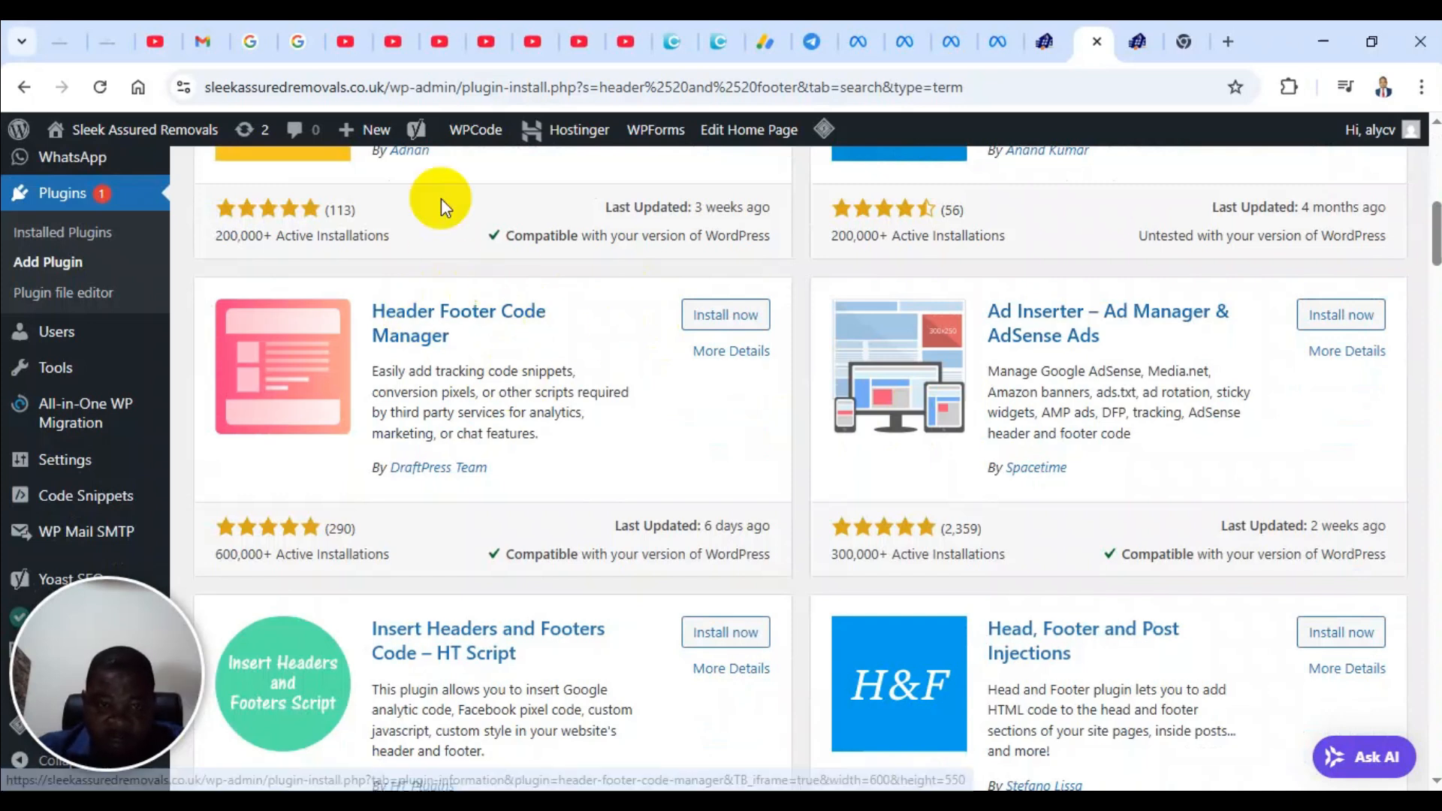
click(736, 321)
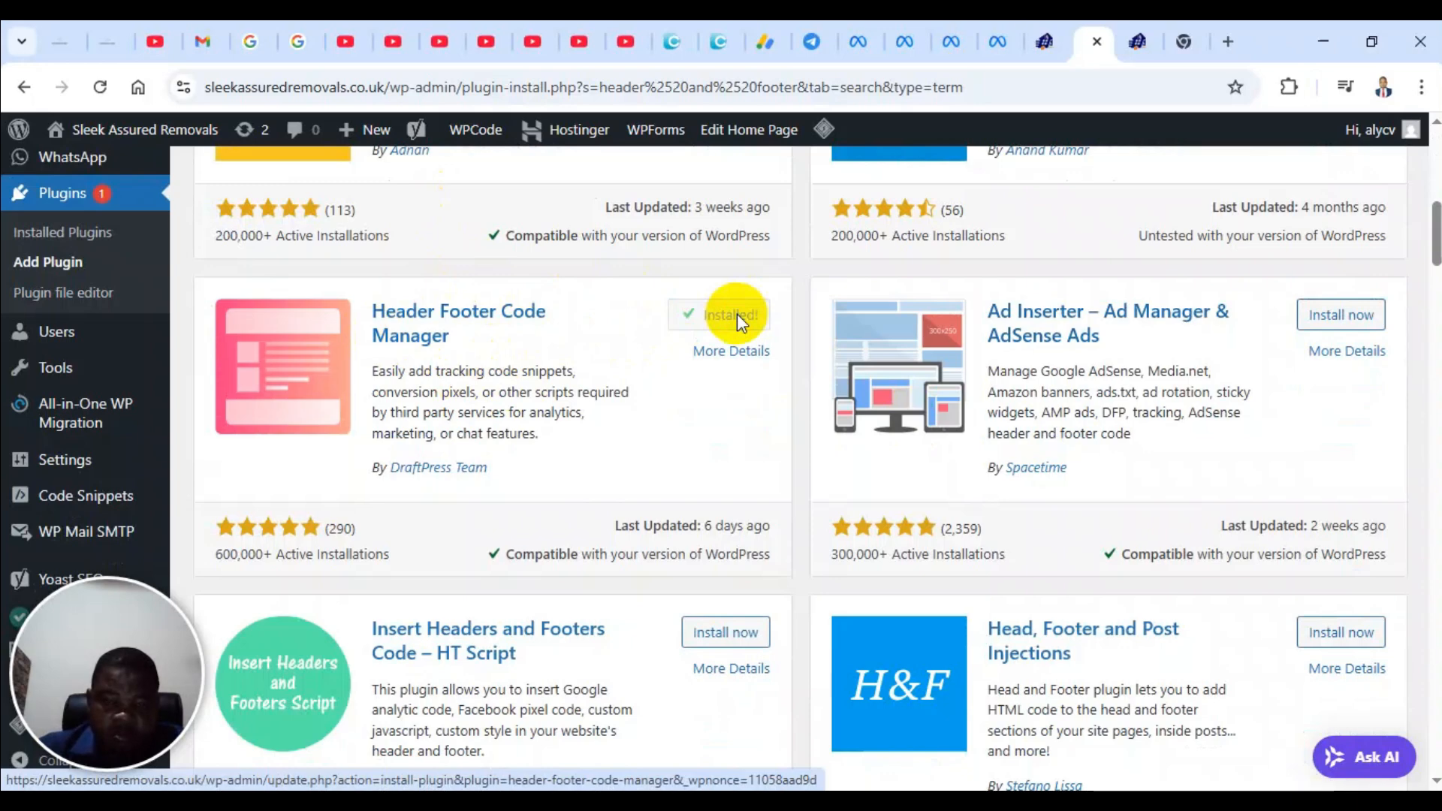
click(738, 318)
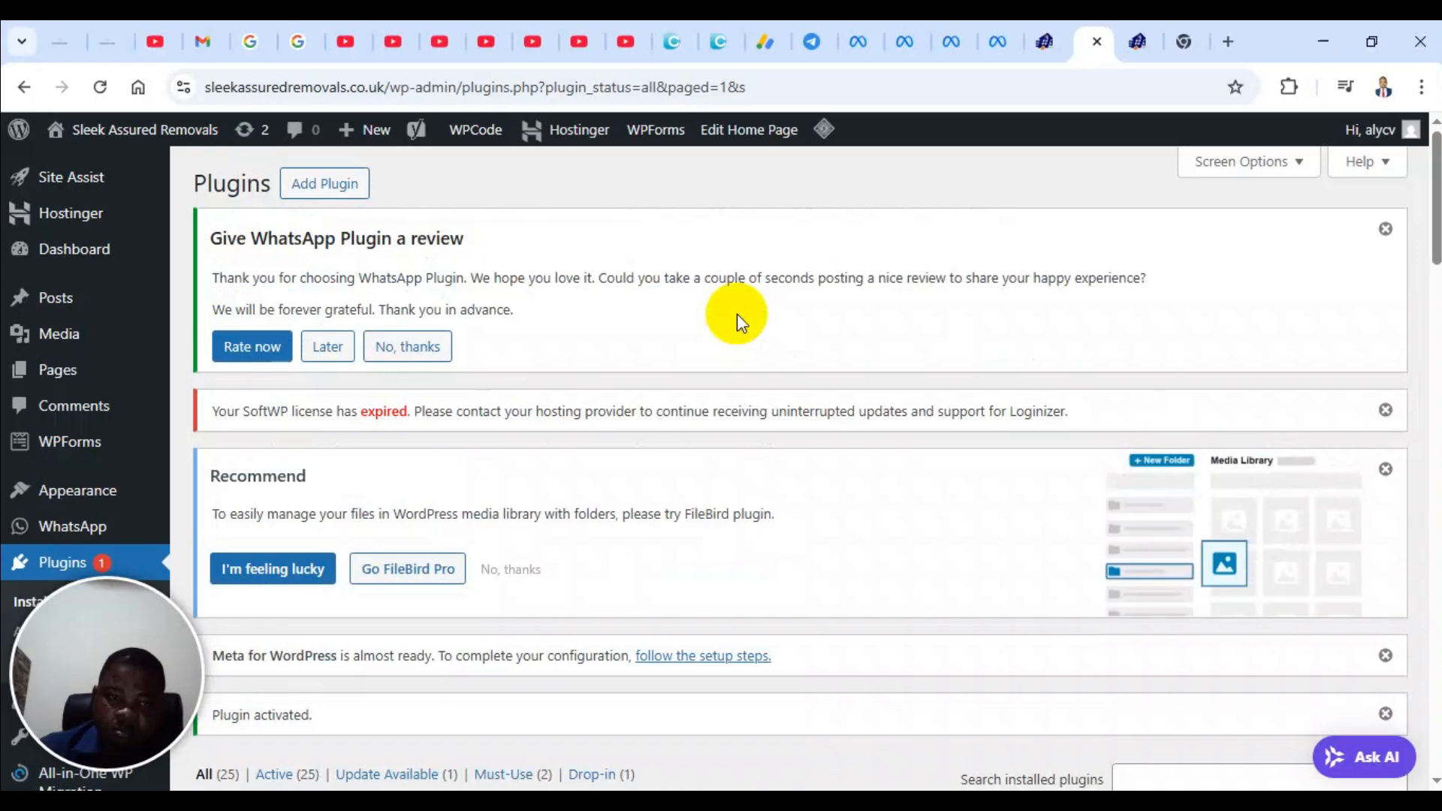
Find Header Footer Code Manager among the installed plugins and open its snippets list
drag(406, 484, 701, 315)
click(459, 426)
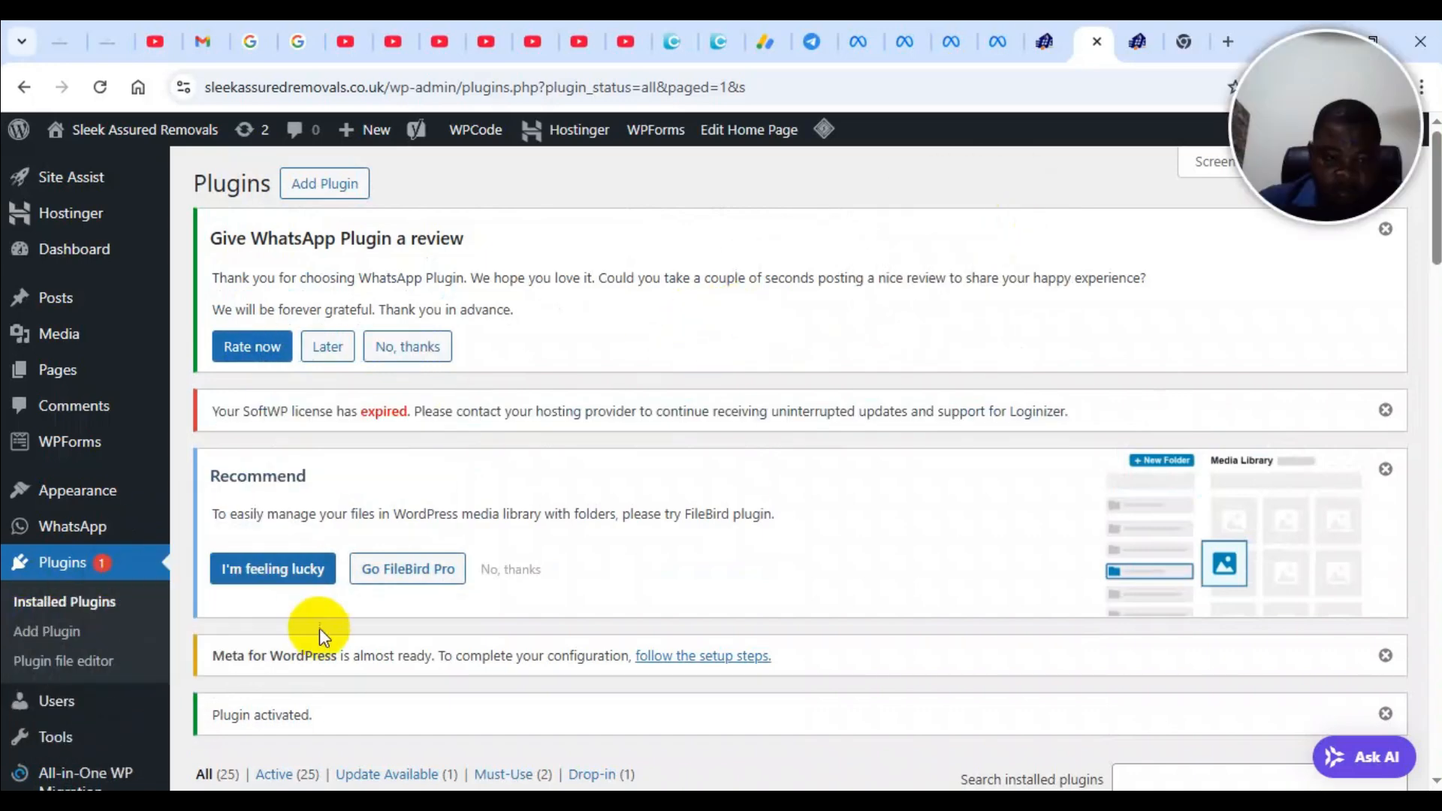
scroll(621, 515, down, 6)
scroll(278, 336, up, 2)
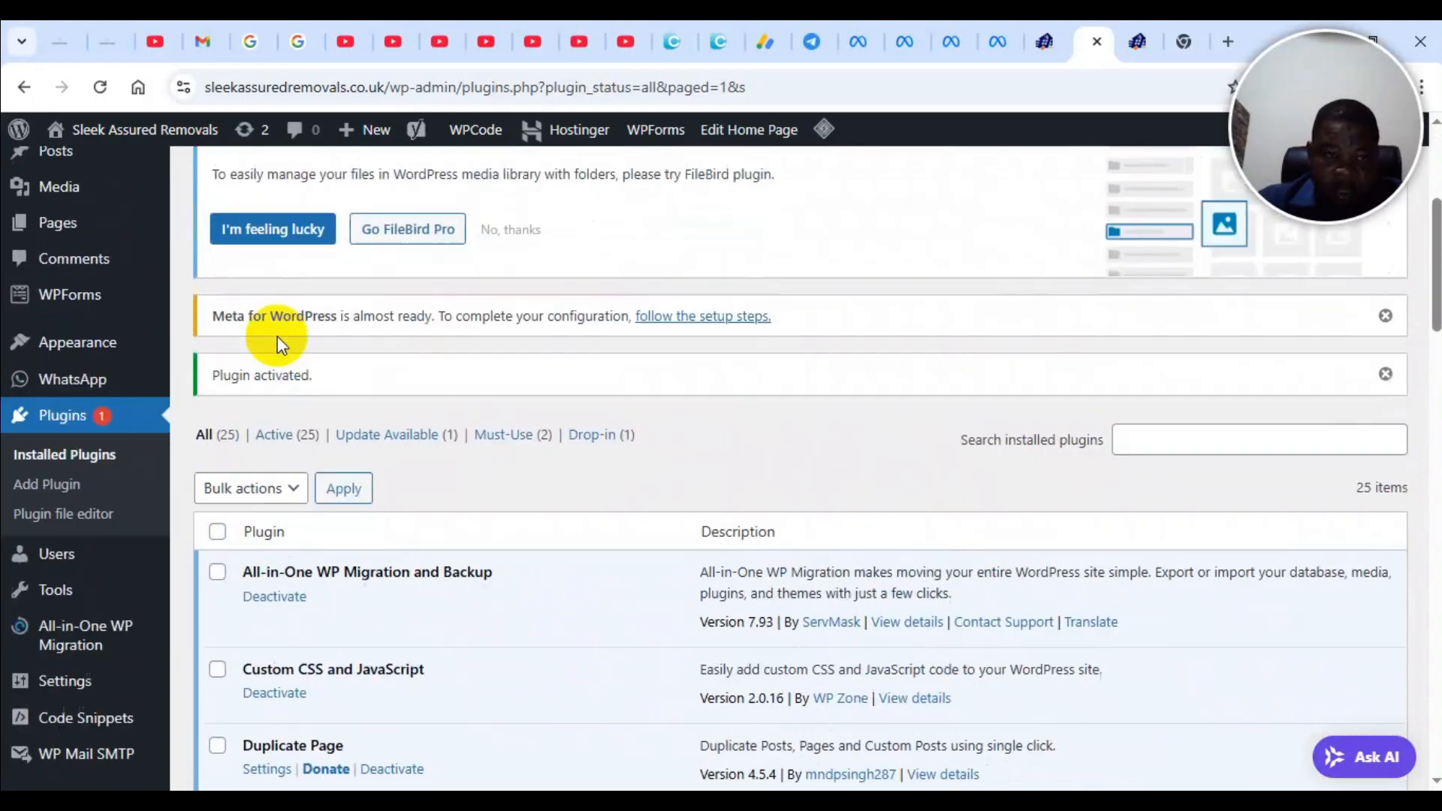
scroll(277, 335, down, 8)
scroll(274, 364, up, 2)
click(265, 339)
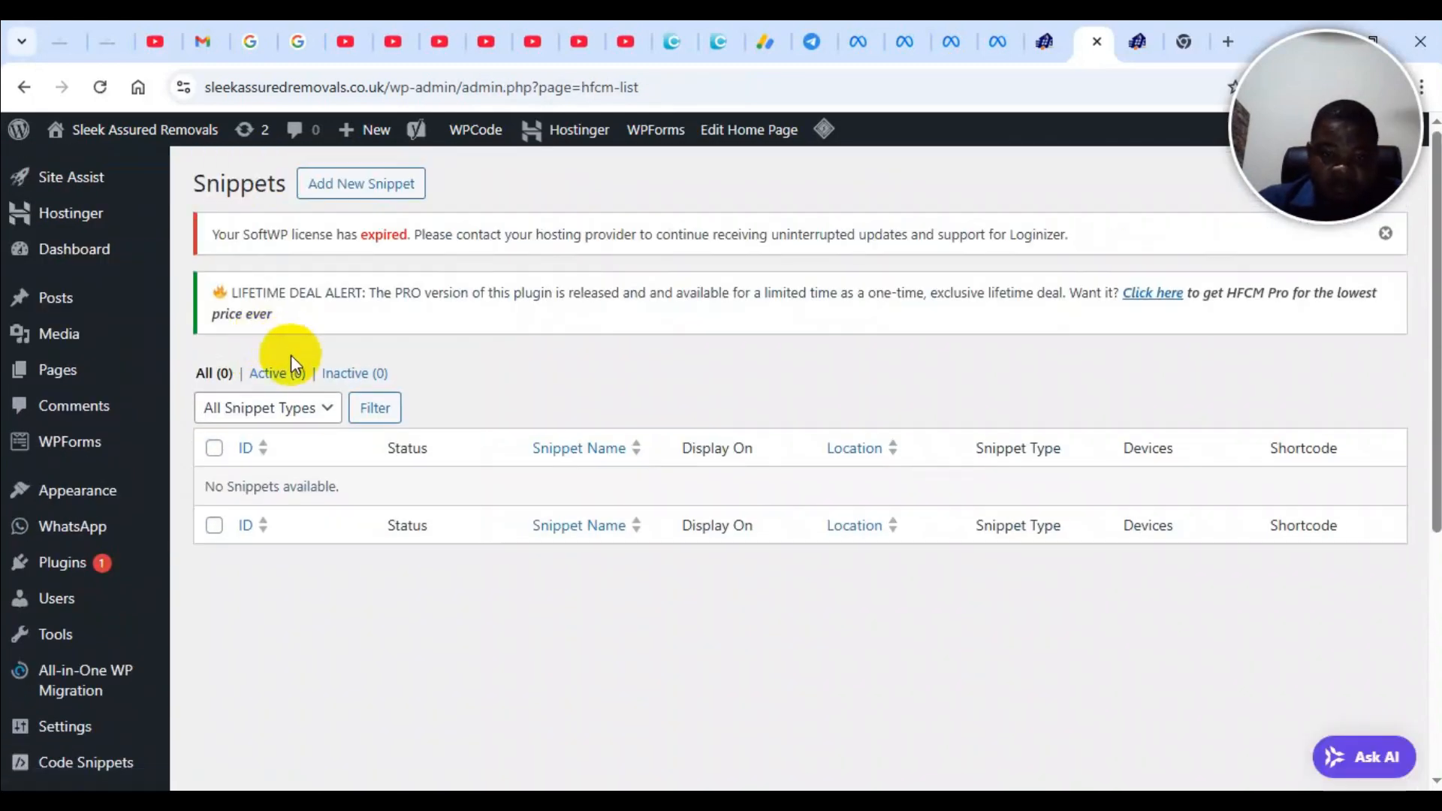
Add a new snippet named "Facebook pixel" and set its snippet type to Javascript
click(382, 191)
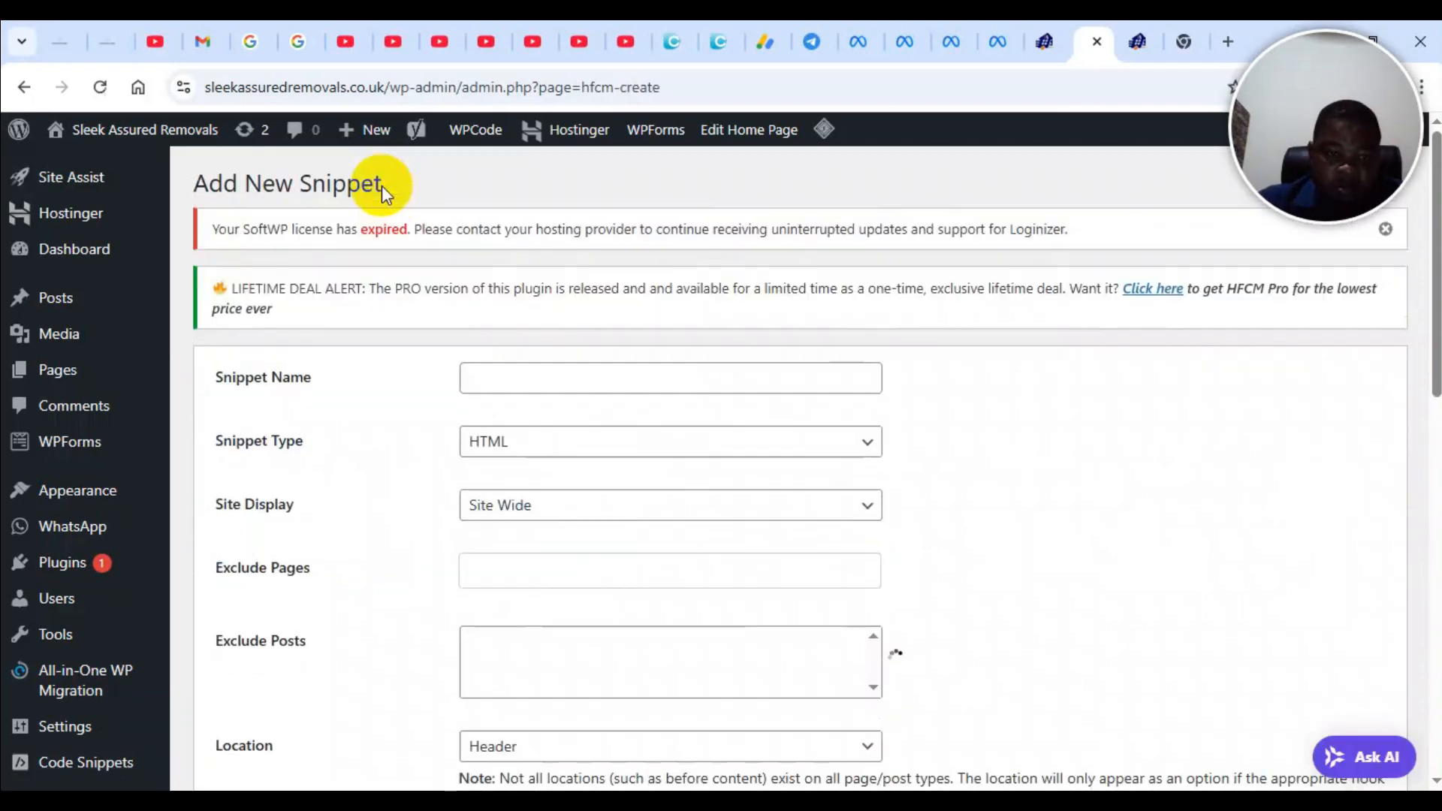
click(550, 381)
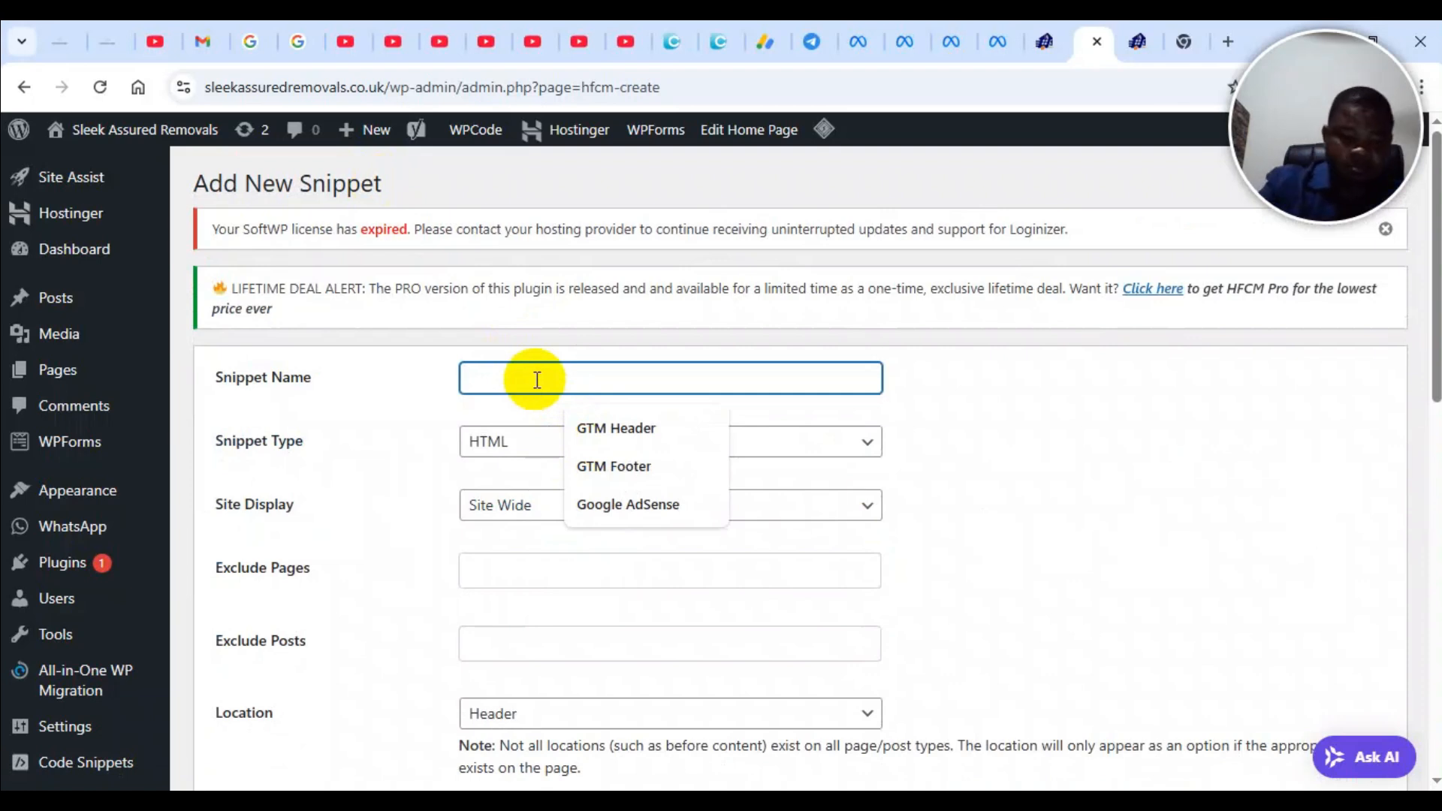
text(H)
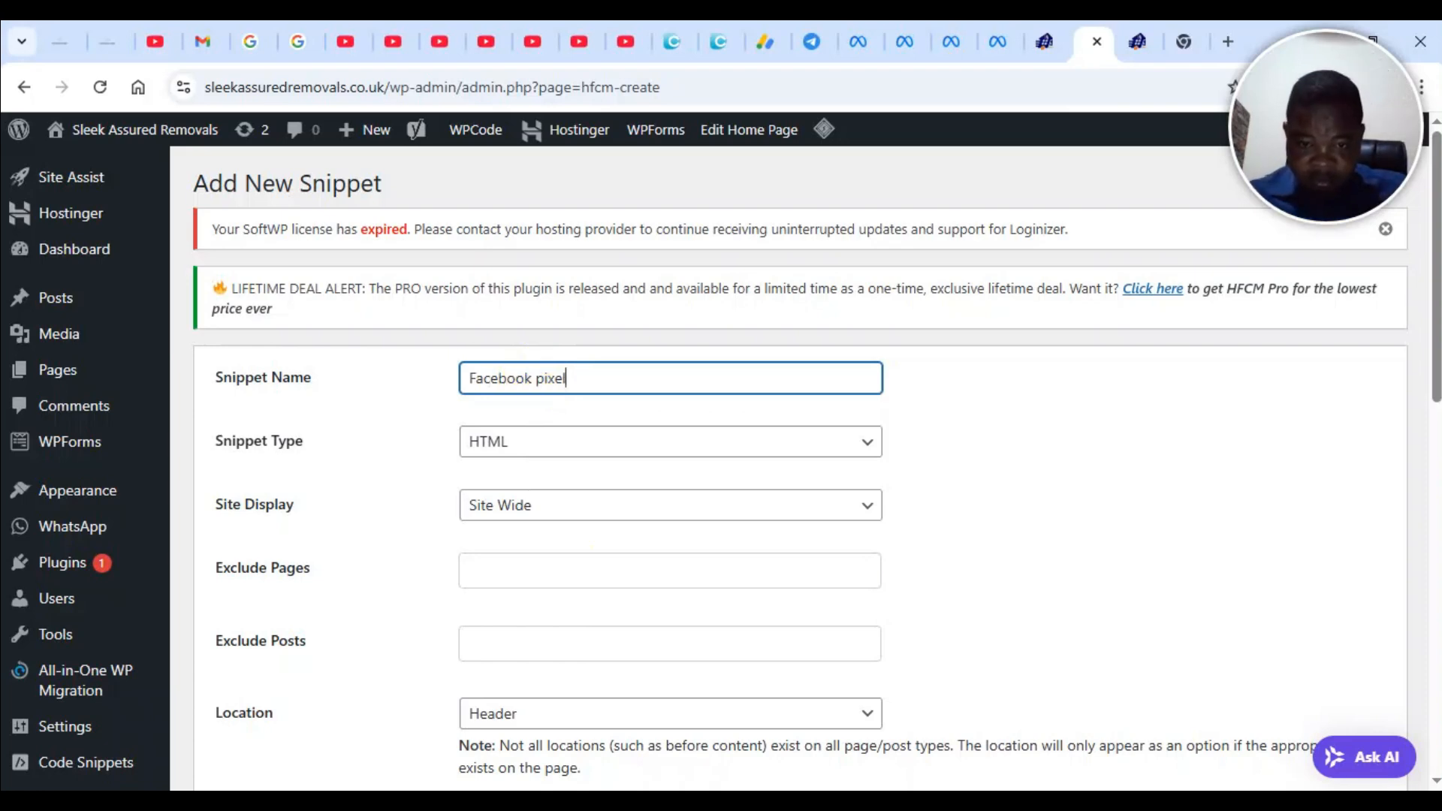
scroll(862, 193, down, 3)
scroll(853, 258, up, 2)
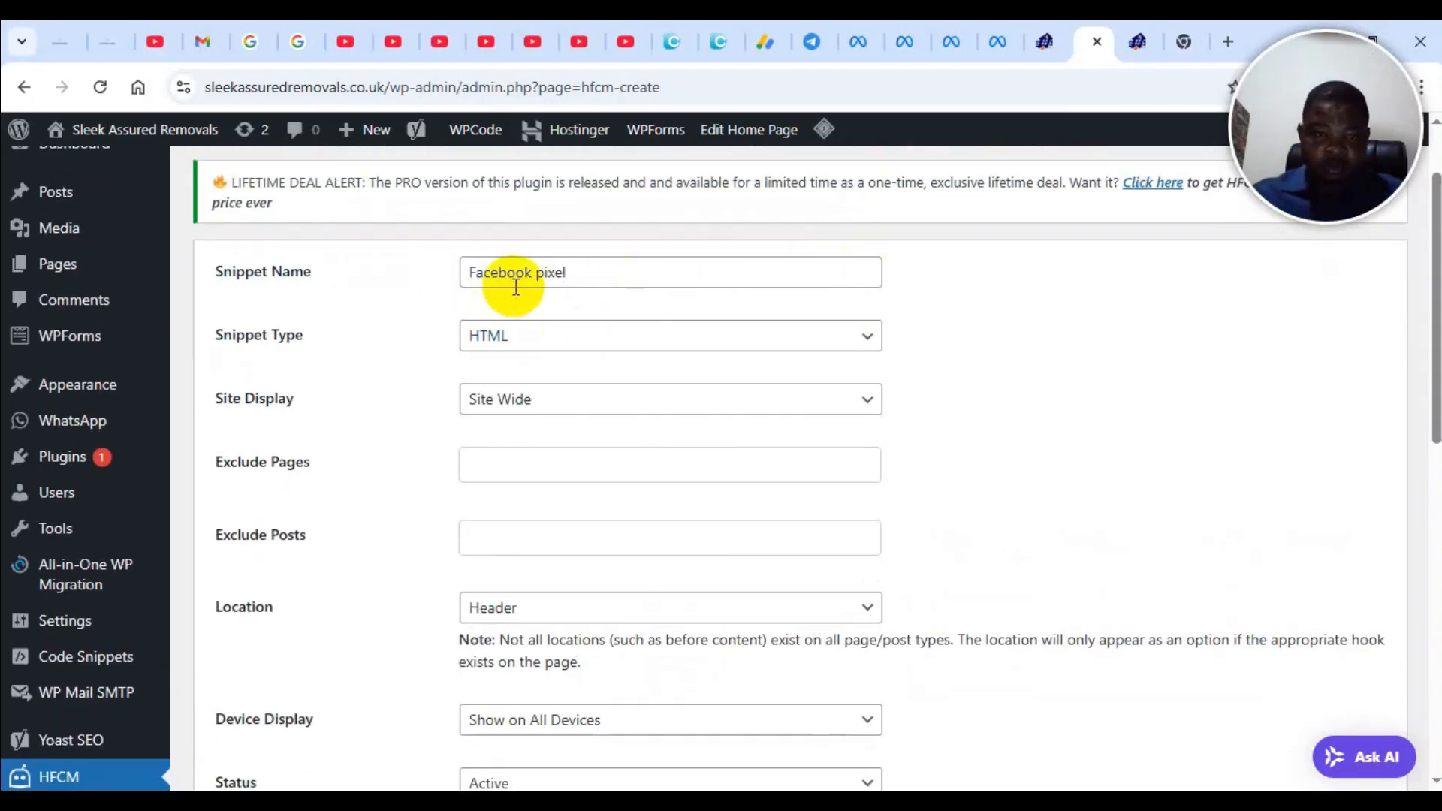
click(665, 342)
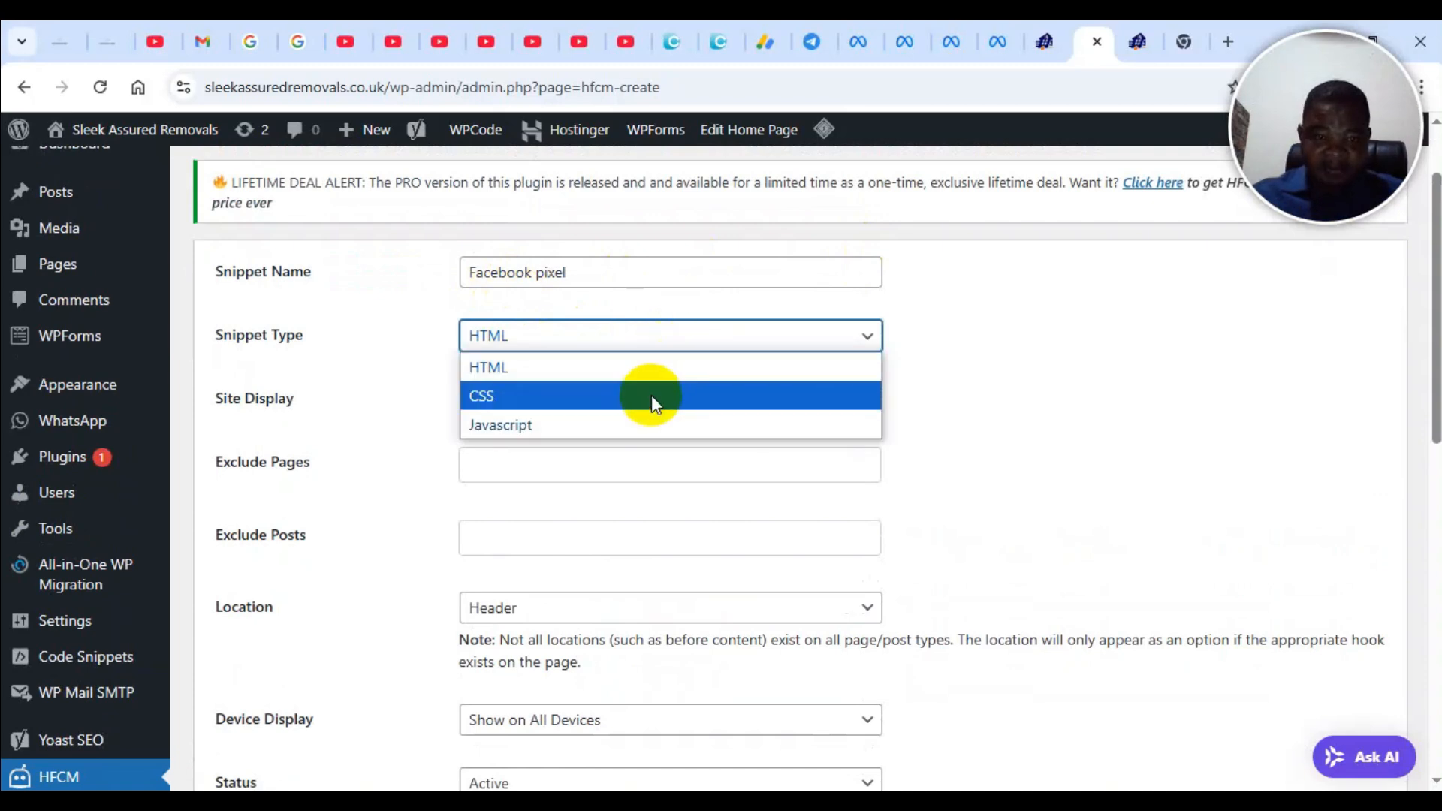
click(644, 423)
Paste the copied Meta Pixel base code into the snippet's code editor
scroll(773, 409, down, 2)
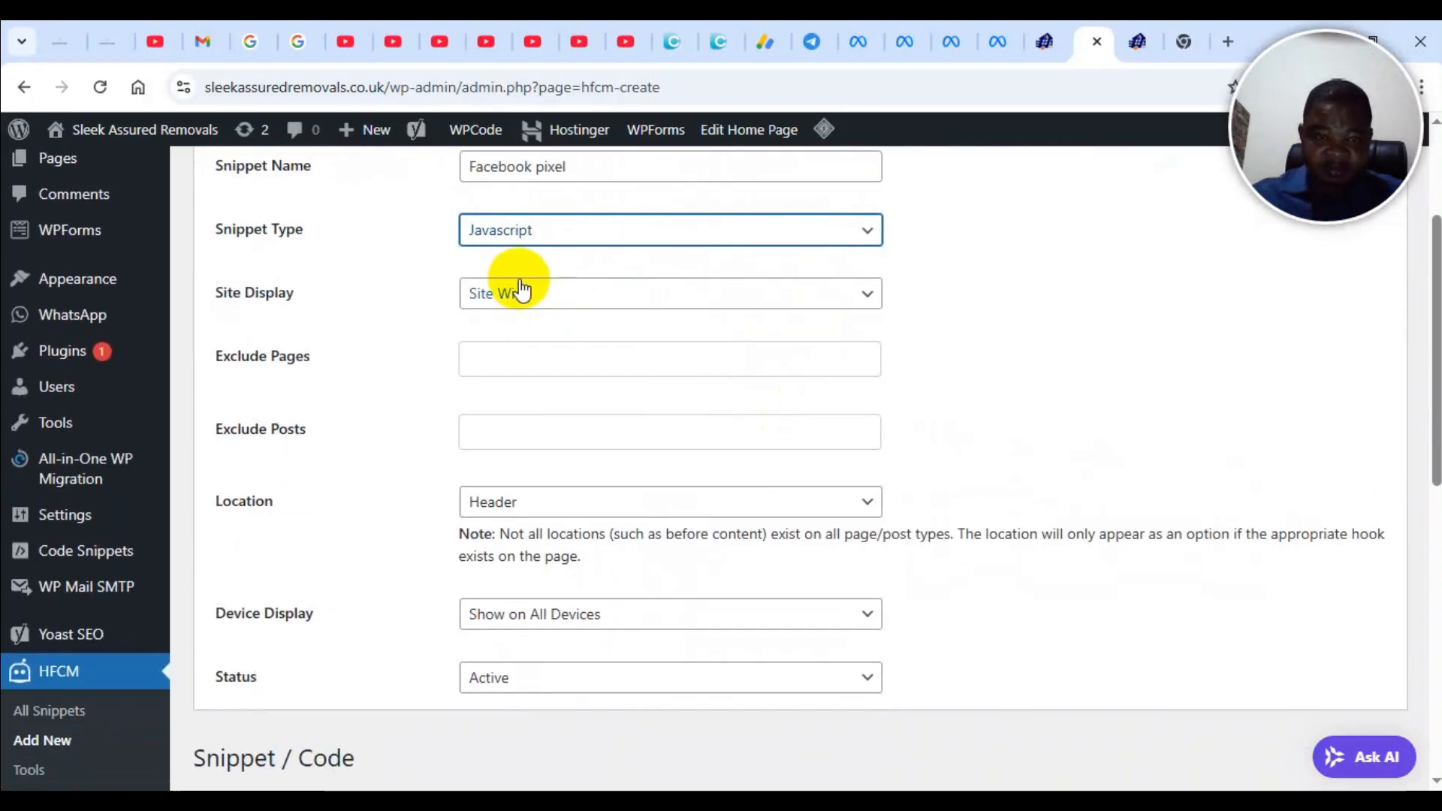
scroll(600, 317, down, 3)
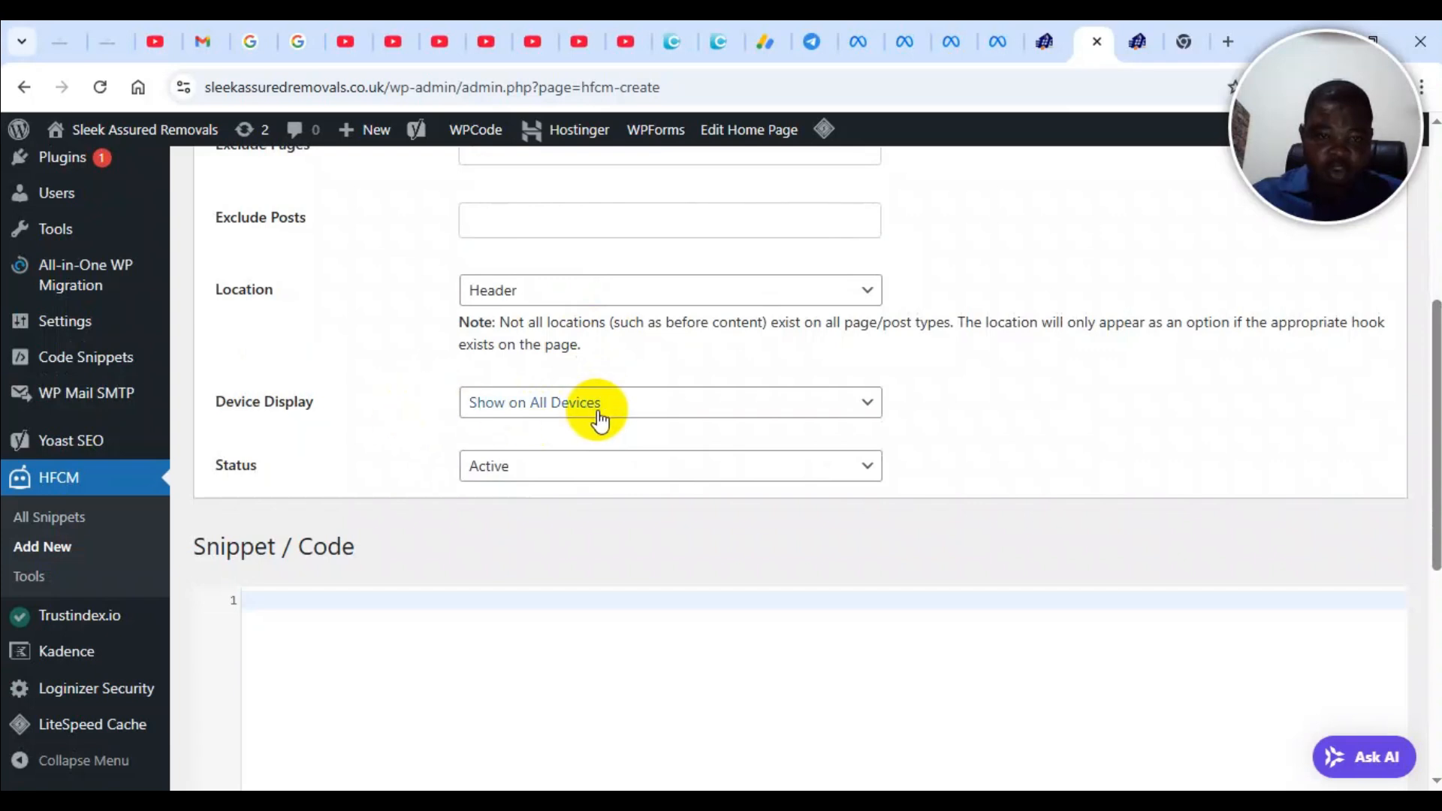
scroll(599, 411, down, 3)
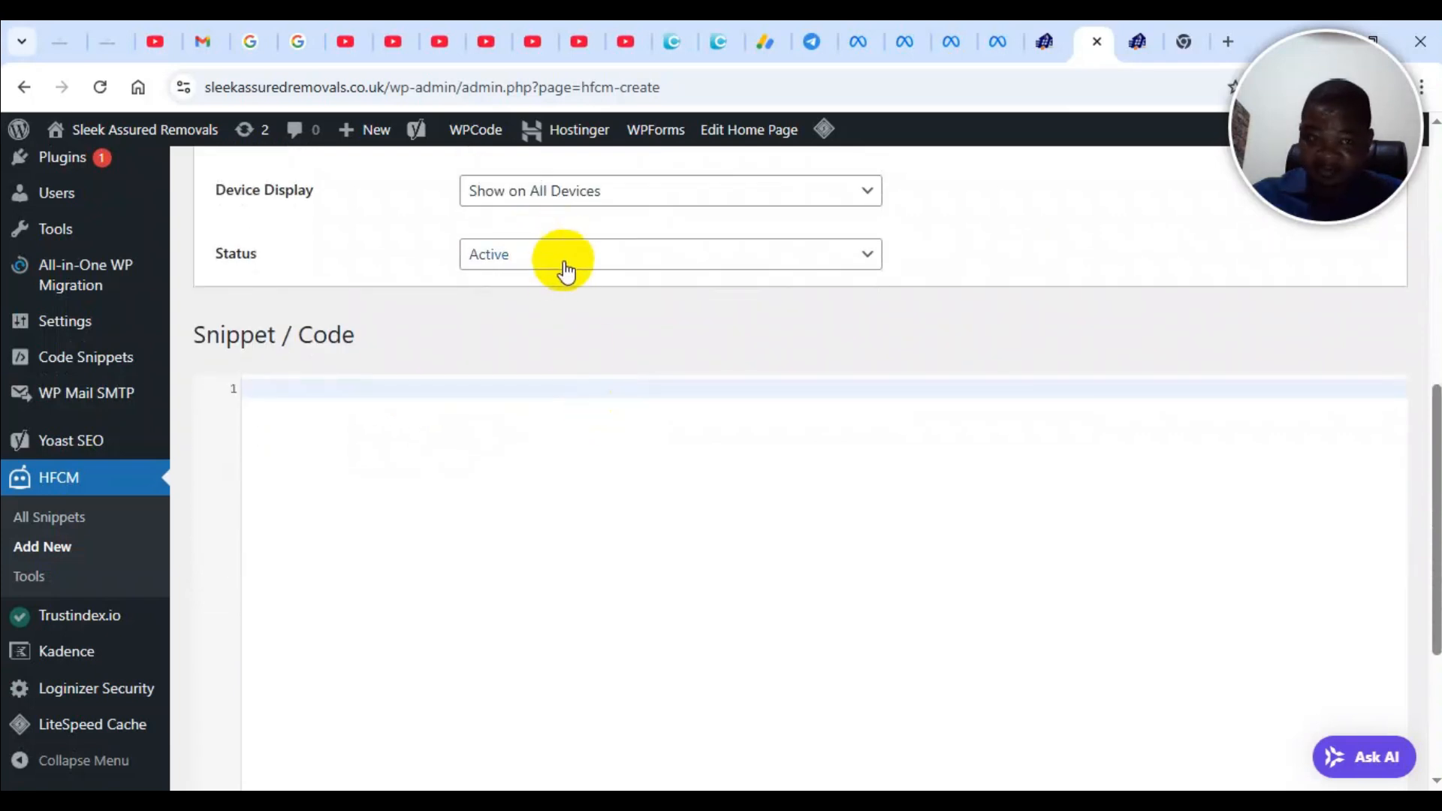
click(348, 392)
right_click(350, 394)
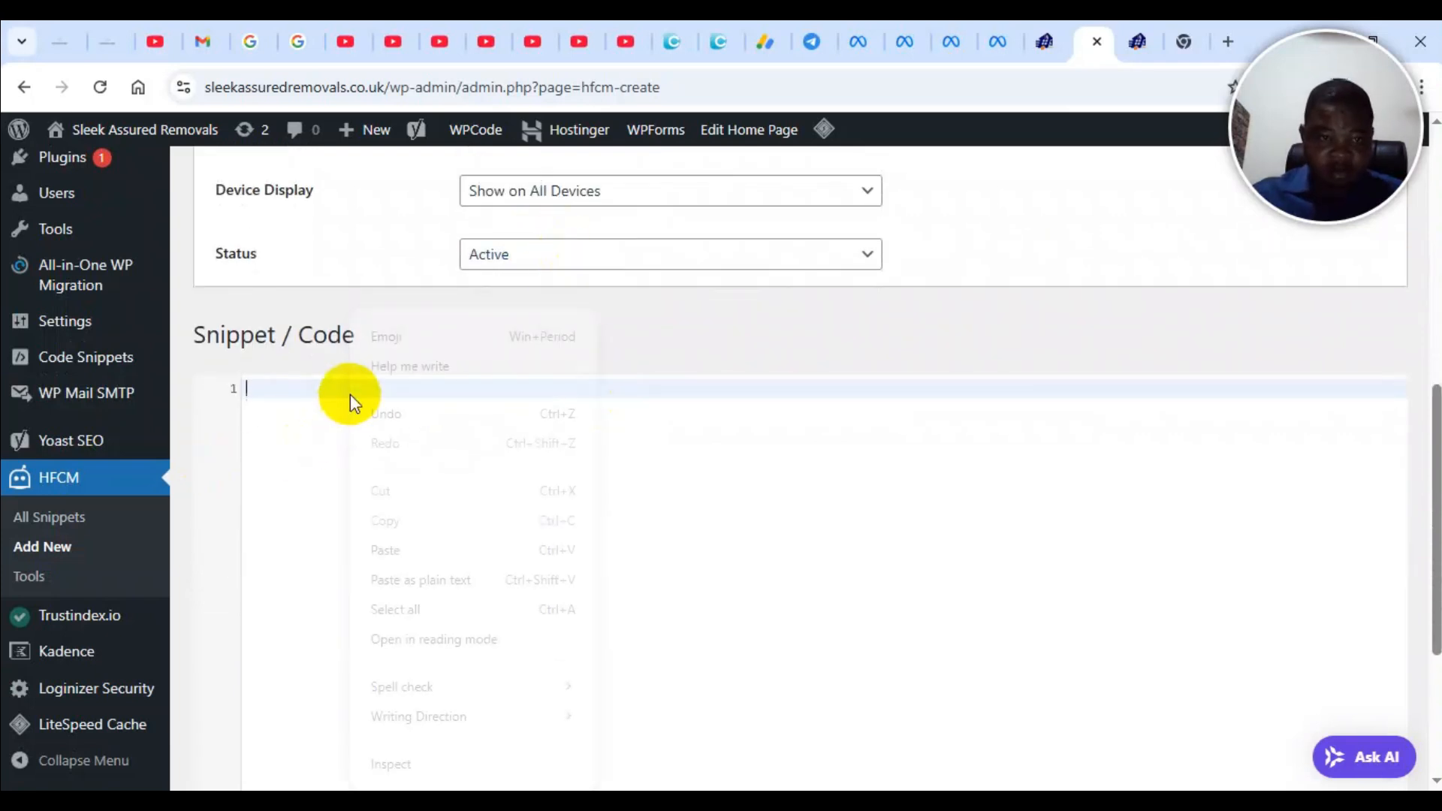
click(386, 550)
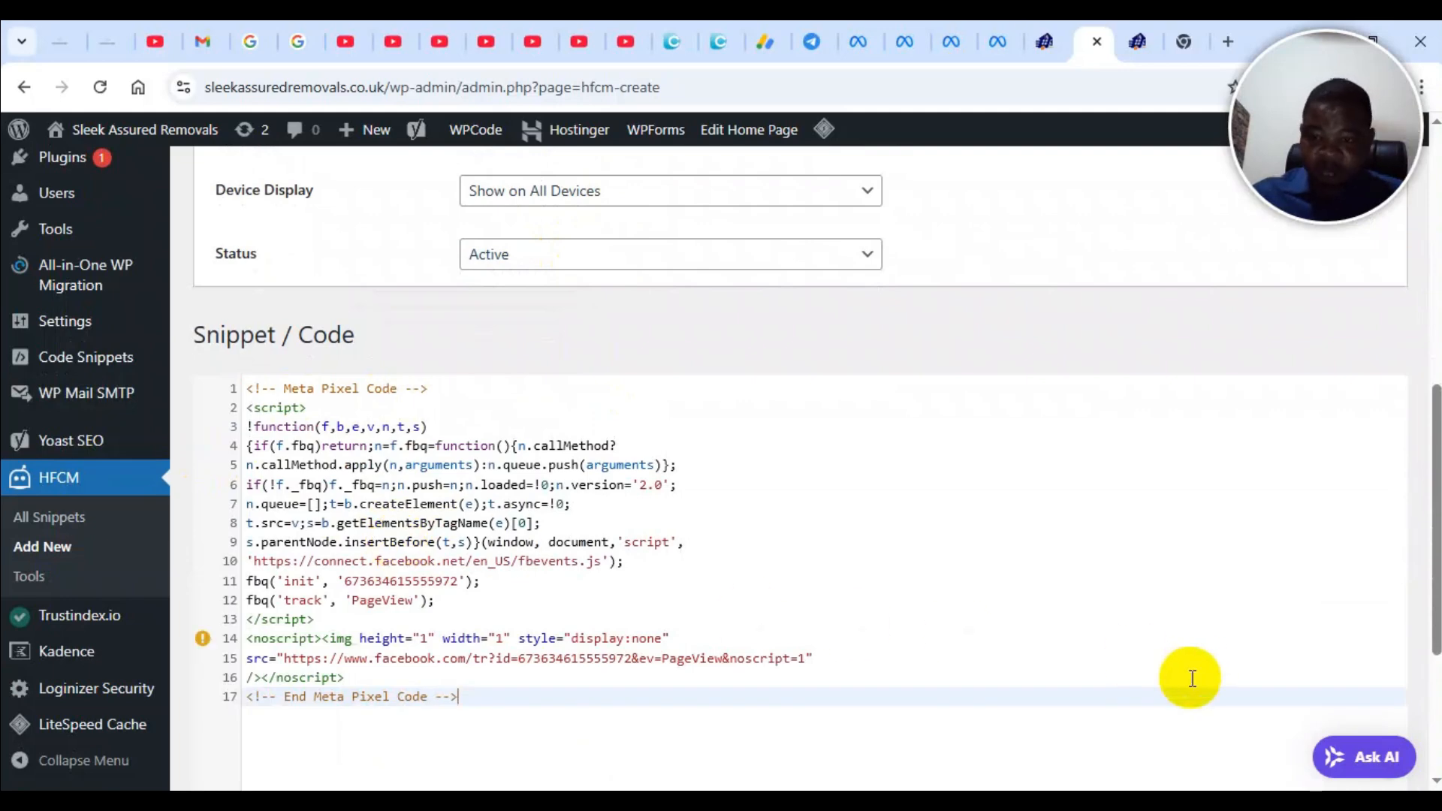
Review the pasted Meta Pixel code and save the Facebook pixel snippet
scroll(1191, 678, down, 4)
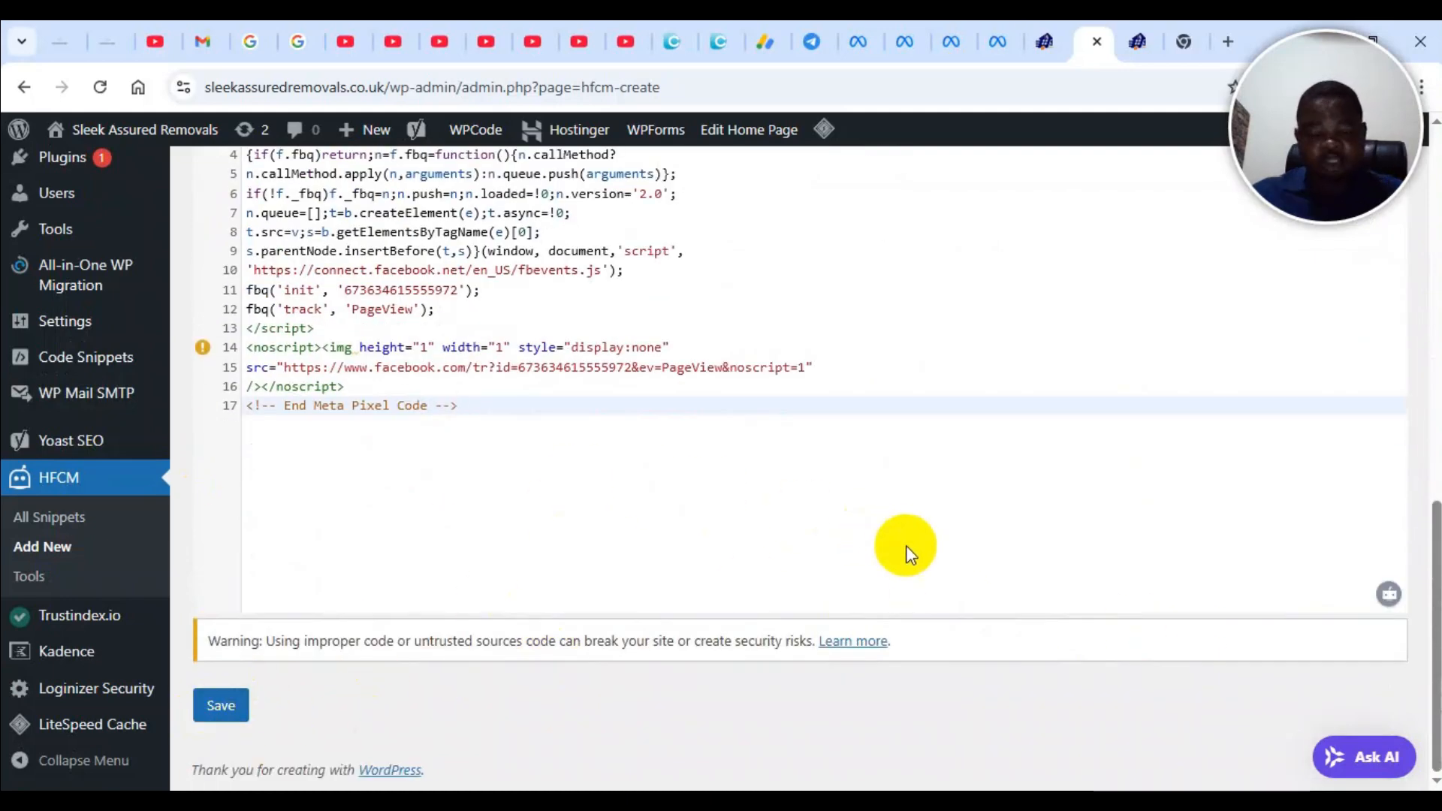
scroll(908, 543, up, 3)
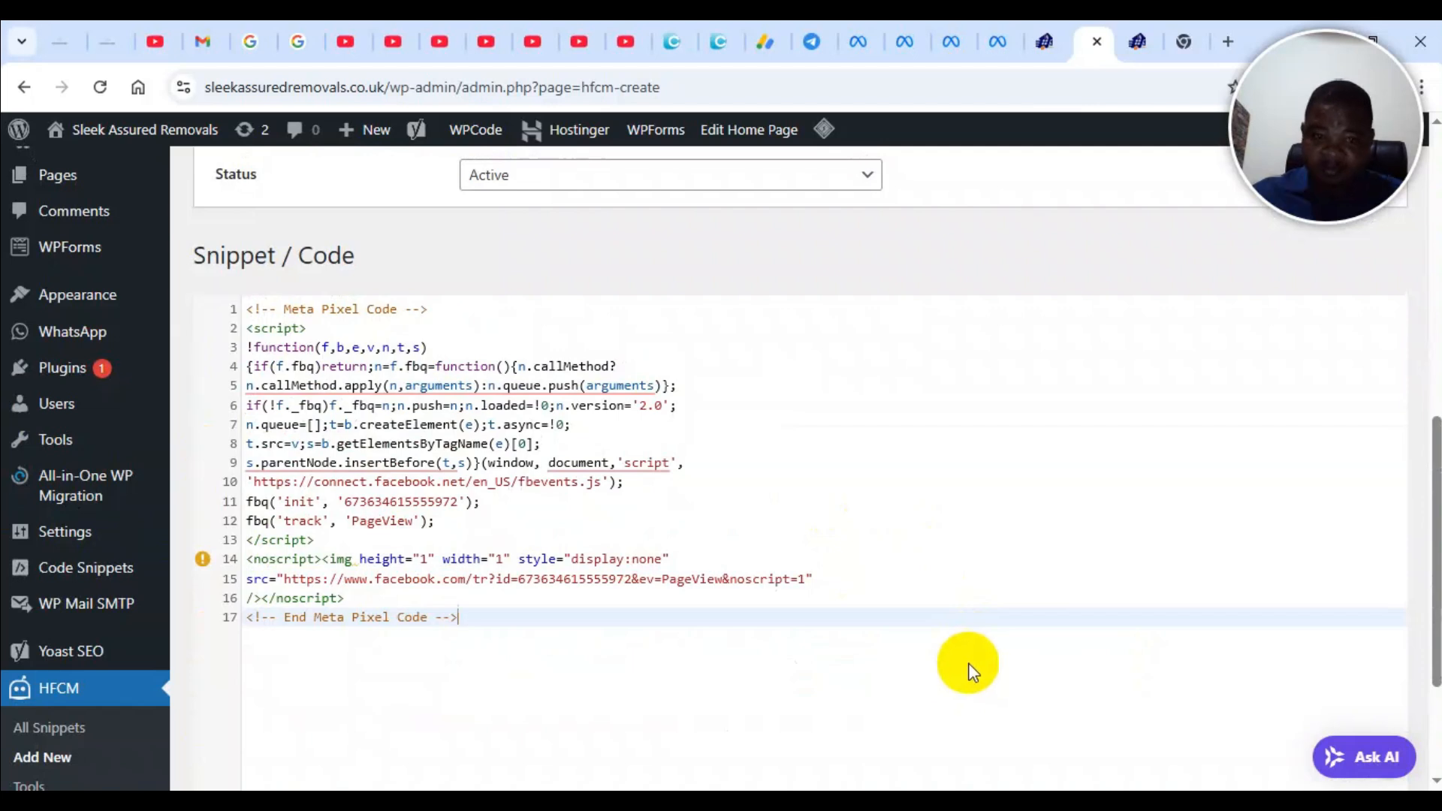
scroll(957, 683, down, 3)
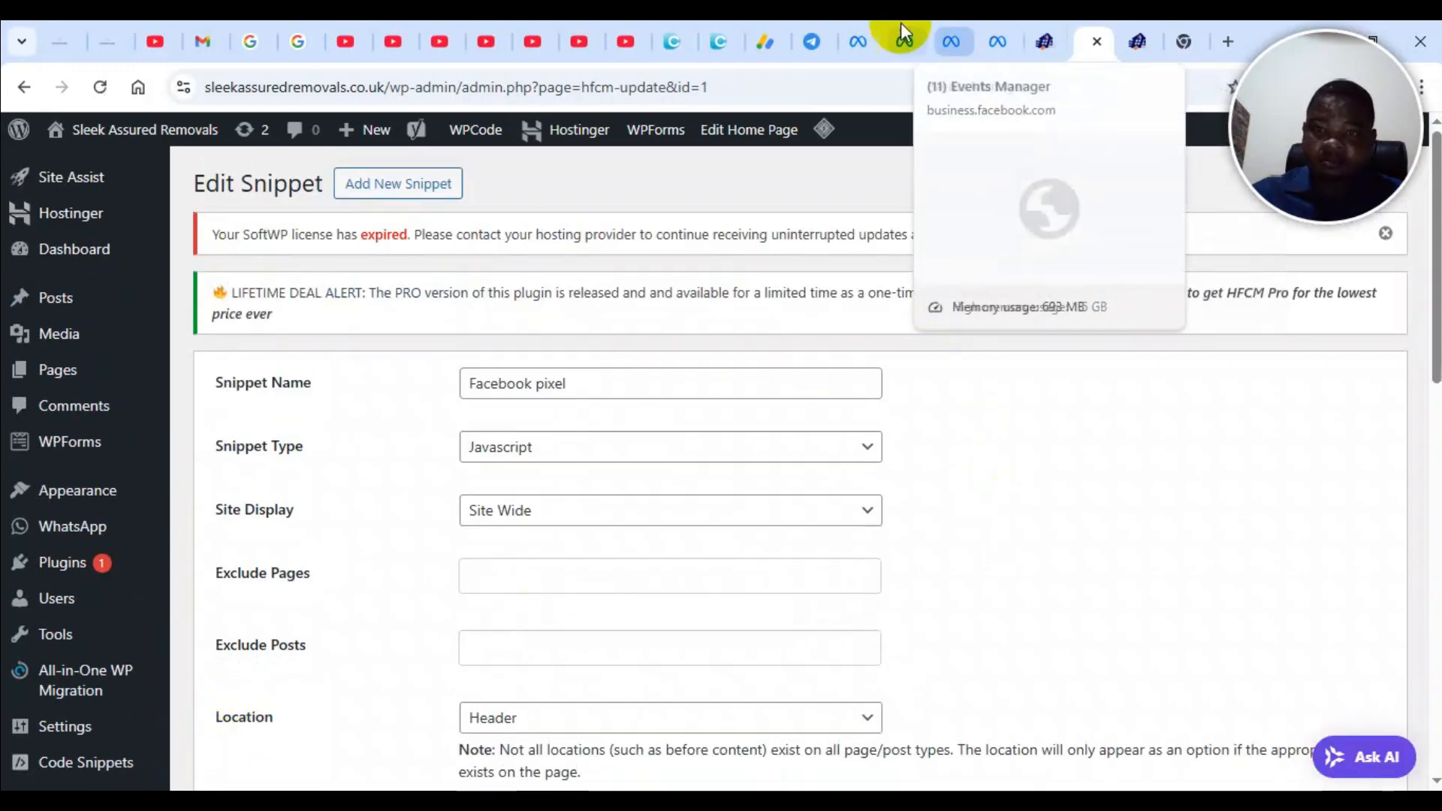
Return to the pixel setup in Events Manager, turn on automatic advanced matching, and finish at the pixel overview without adding events
click(962, 23)
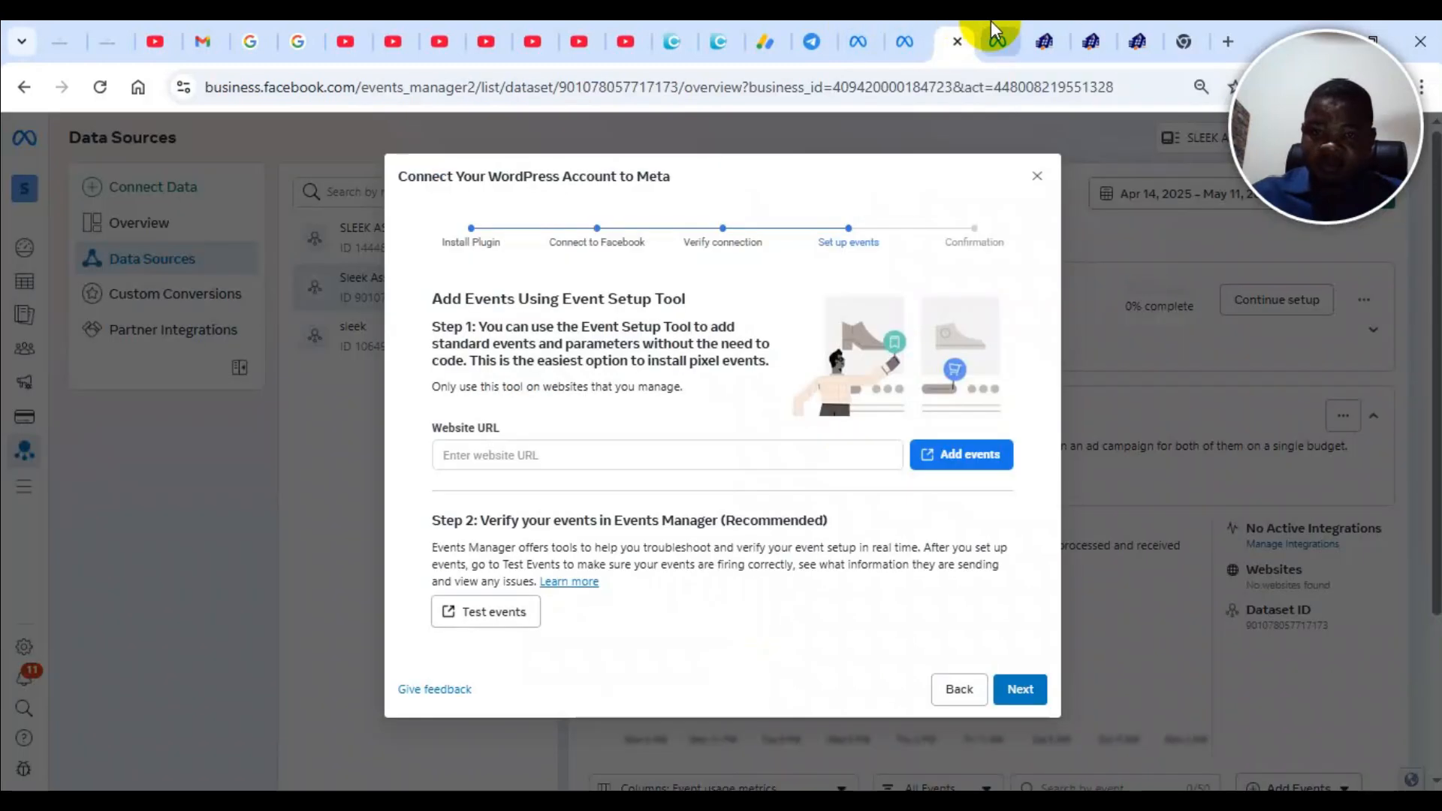
click(990, 21)
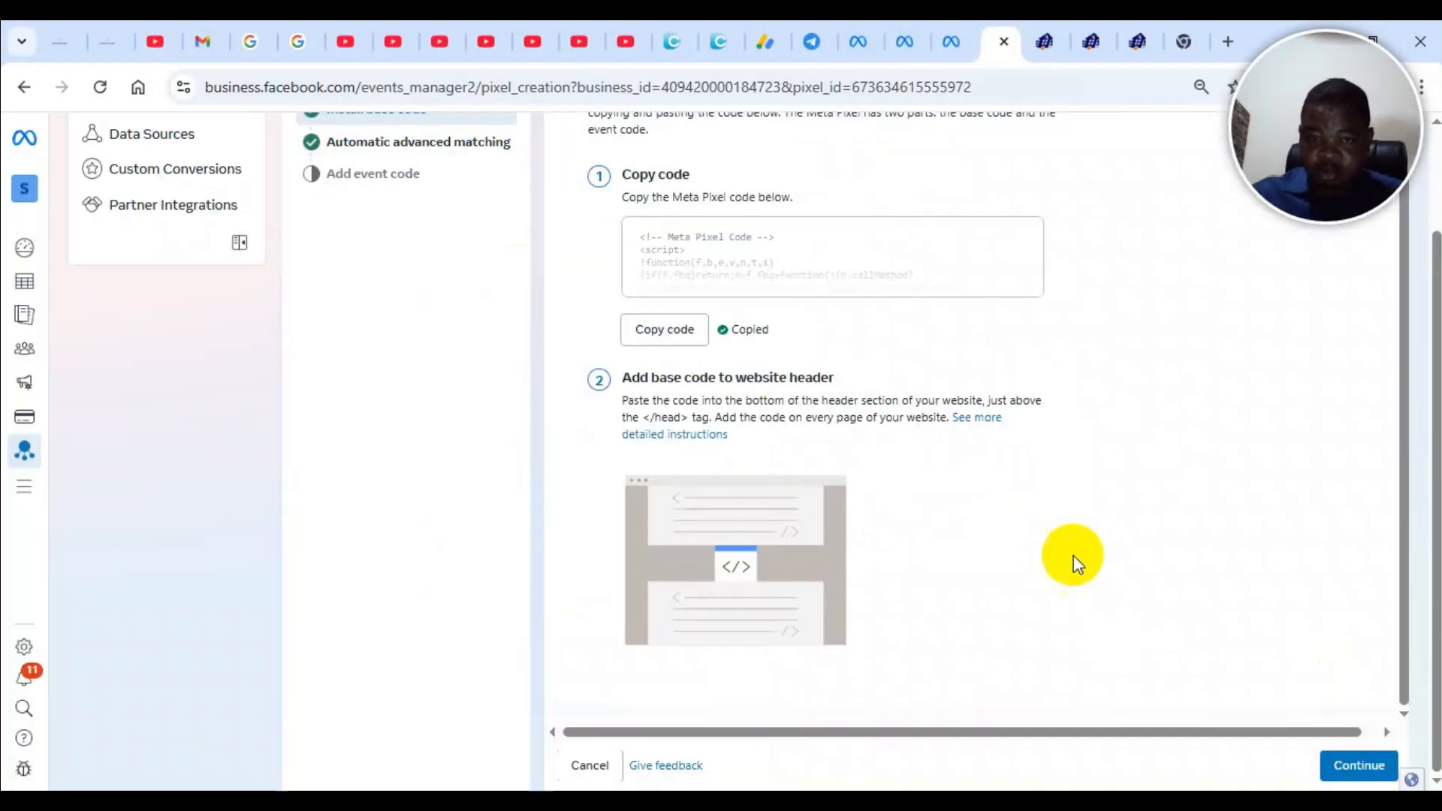
click(1381, 765)
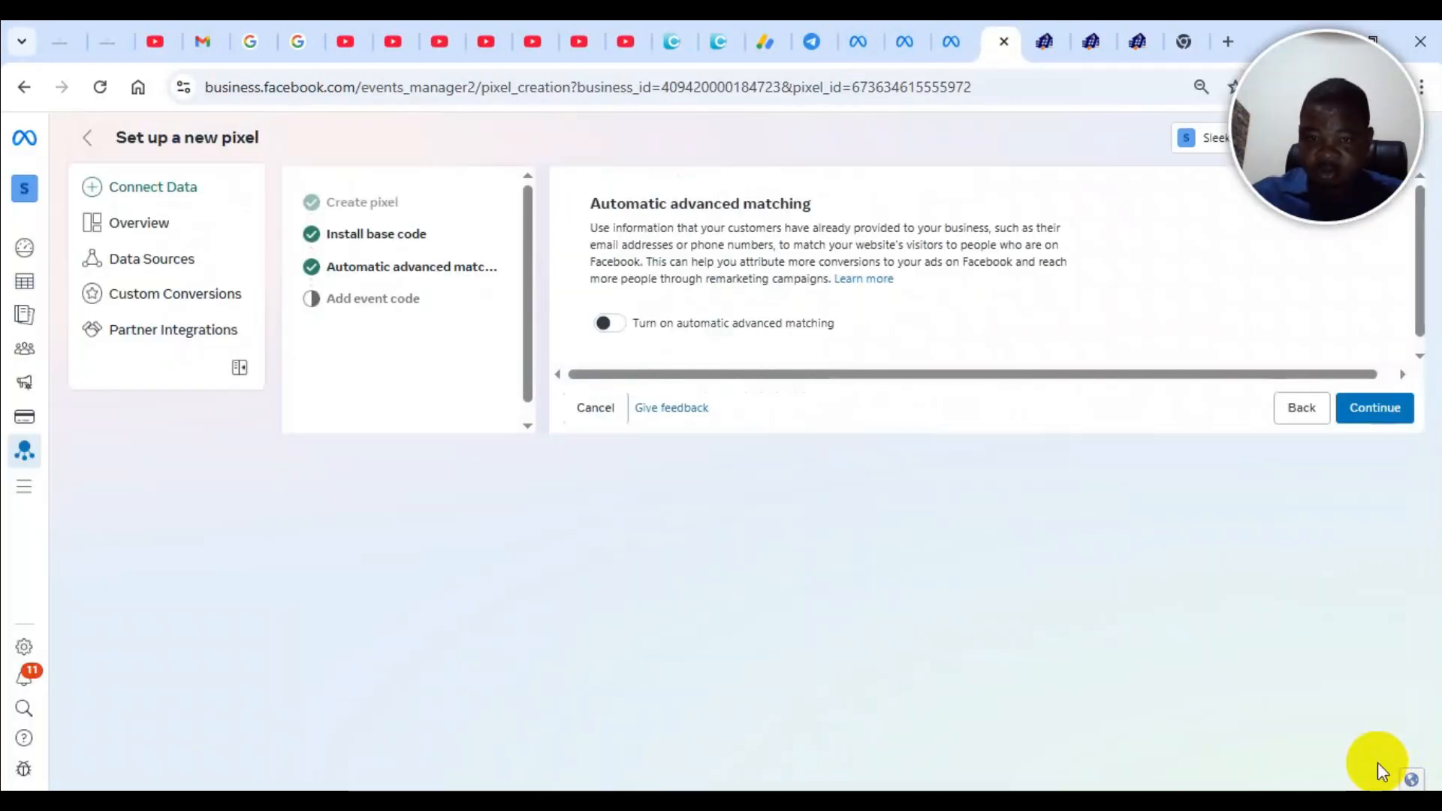
click(606, 327)
click(1390, 663)
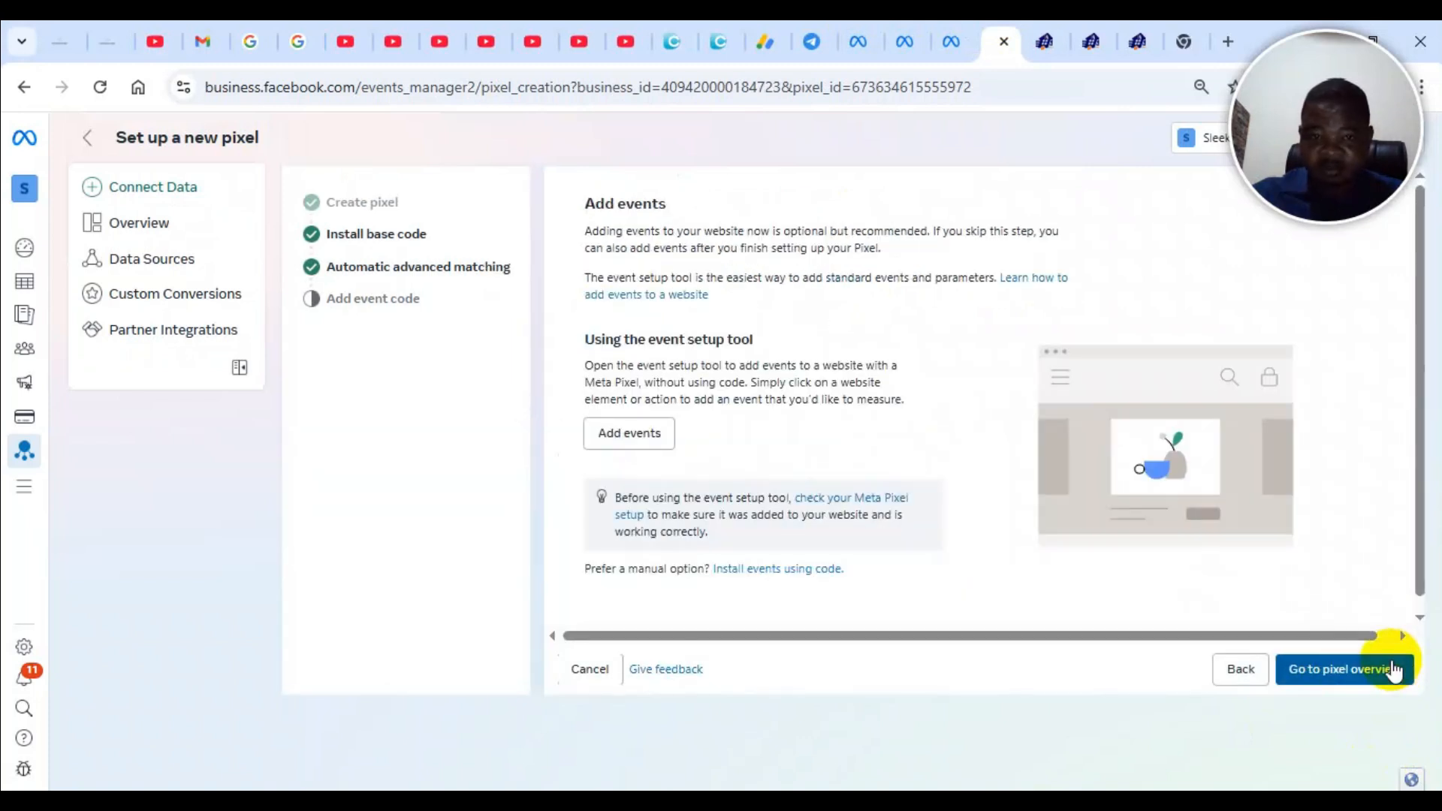
click(1351, 671)
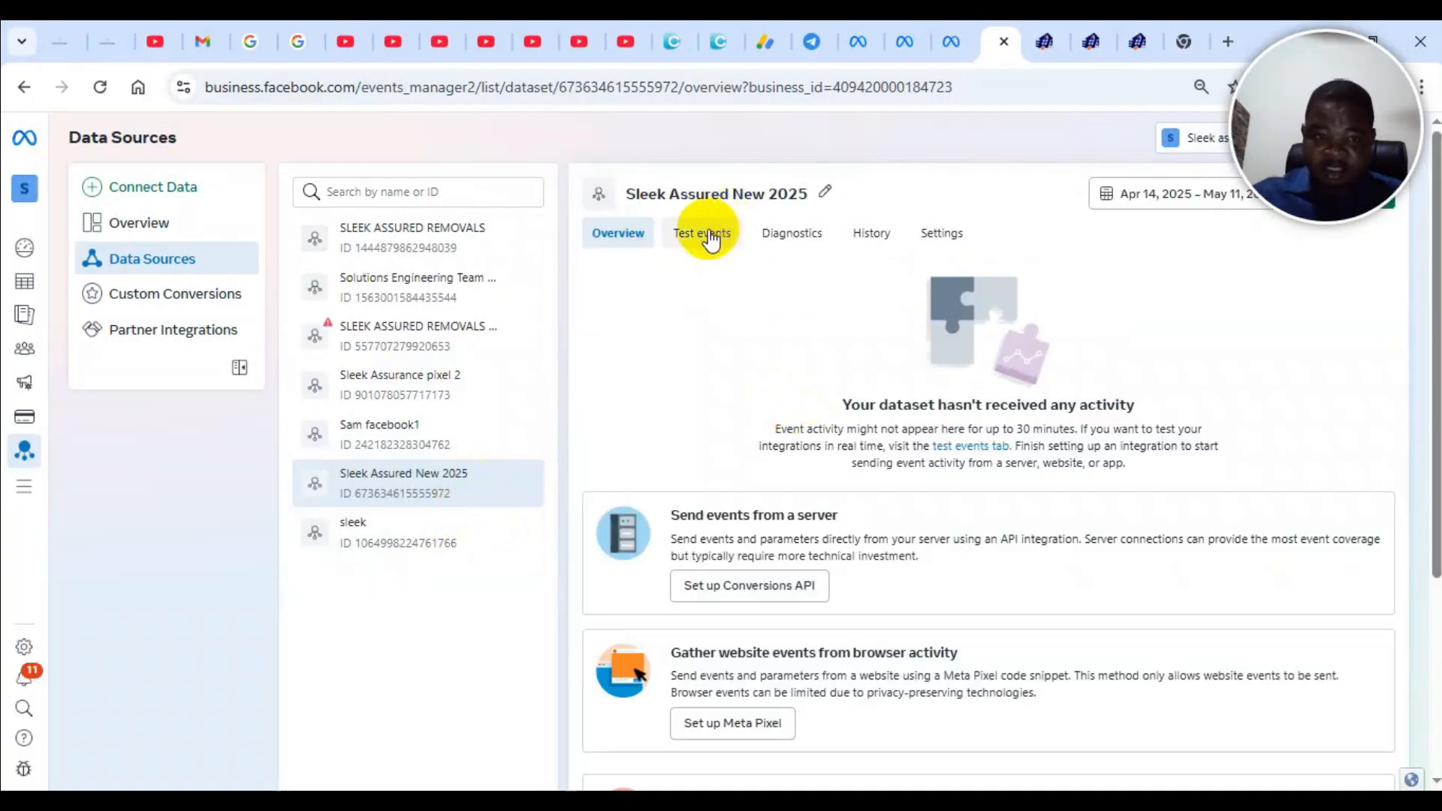
Open the test events of the Sleek Assured New 2025 dataset and expand the check for website events
click(709, 237)
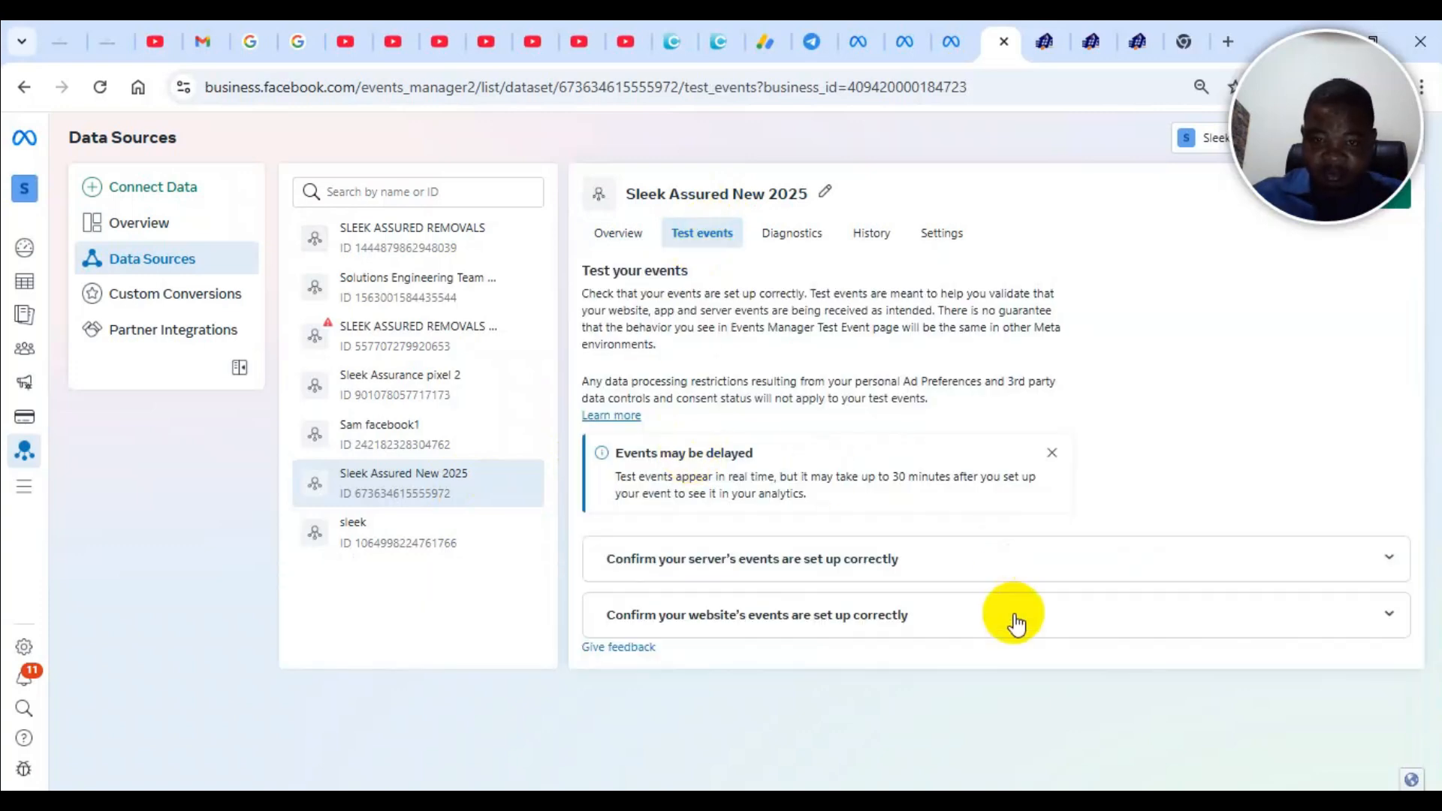
click(804, 615)
scroll(807, 597, down, 2)
scroll(778, 607, down, 2)
click(1044, 24)
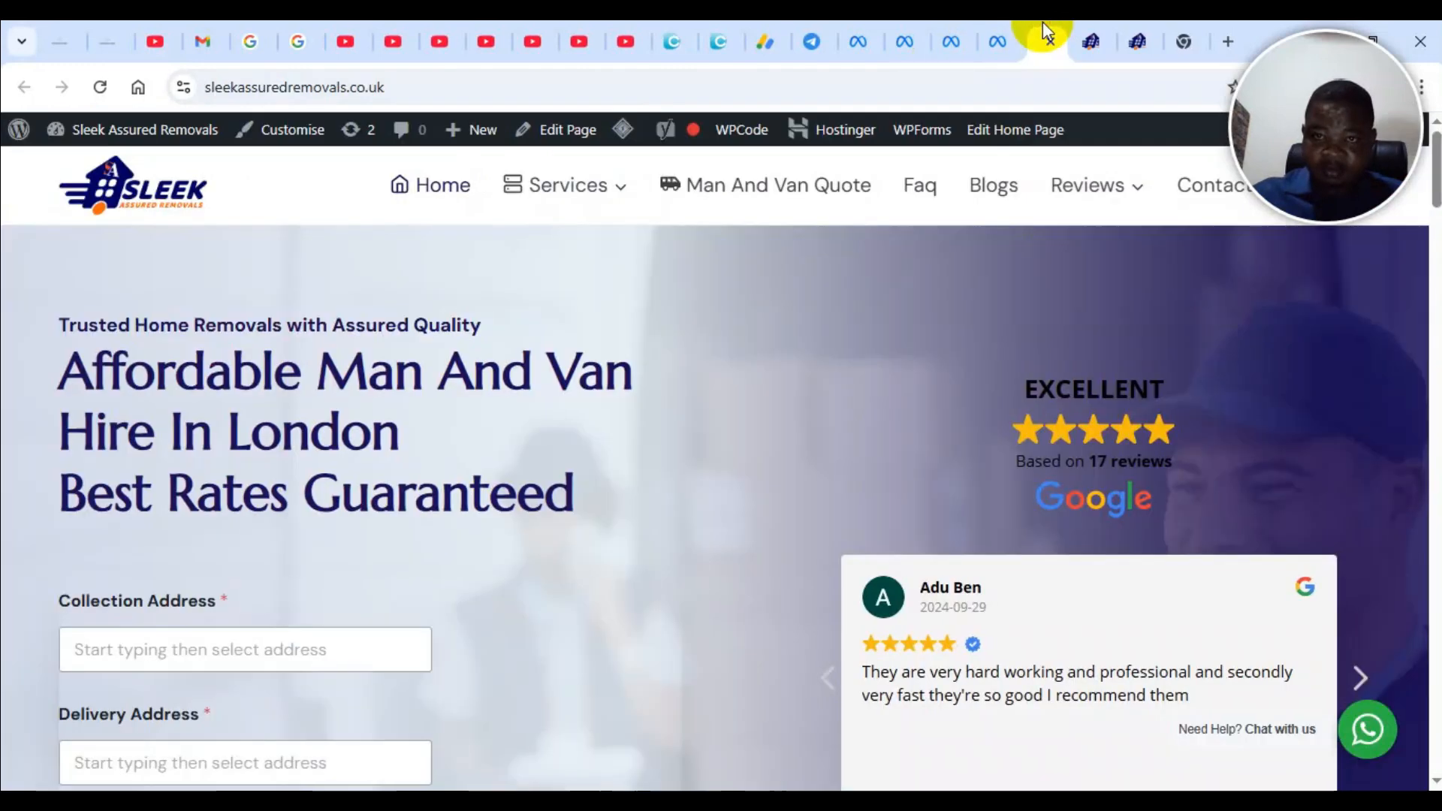
click(271, 90)
key(ctrl+c)
right_click(282, 90)
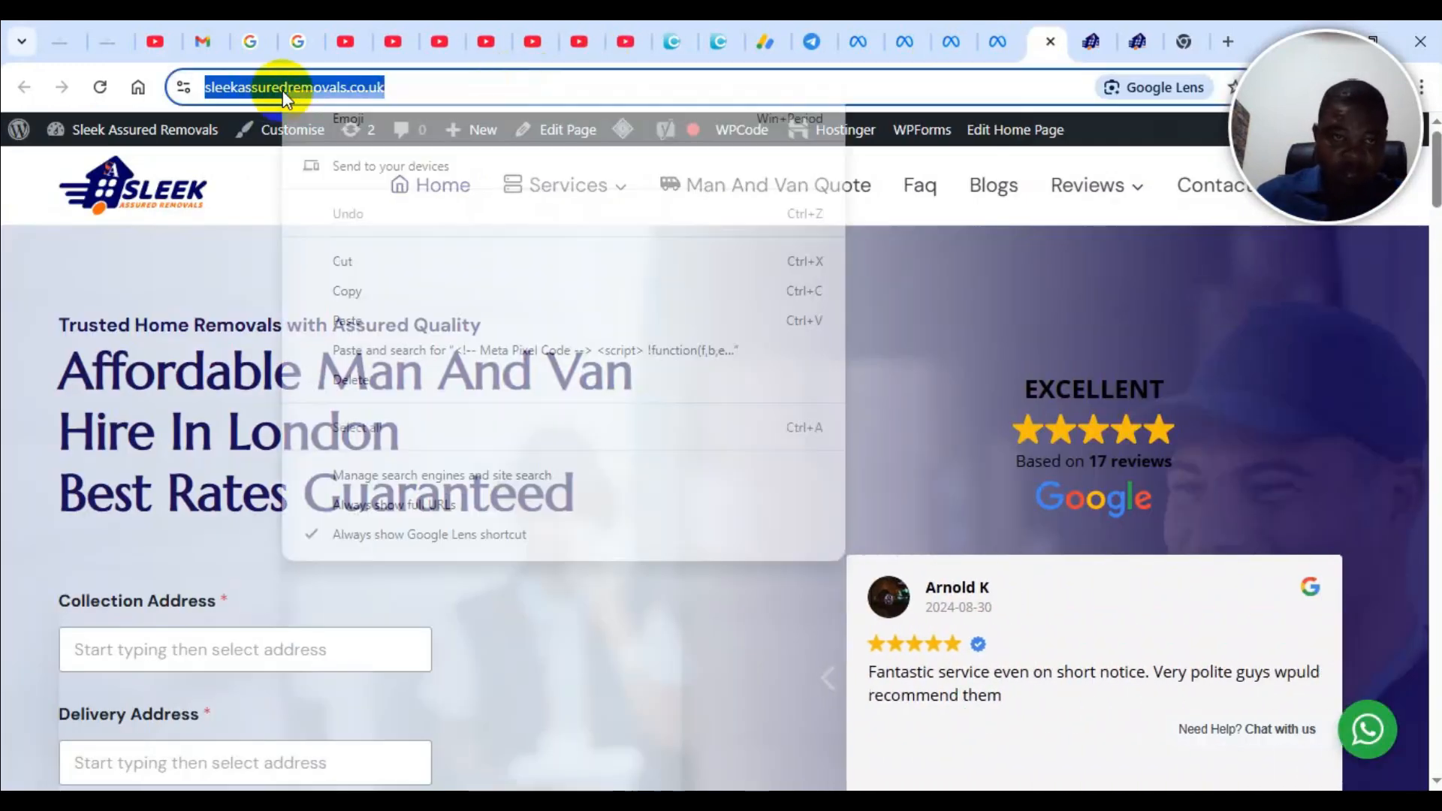
click(347, 292)
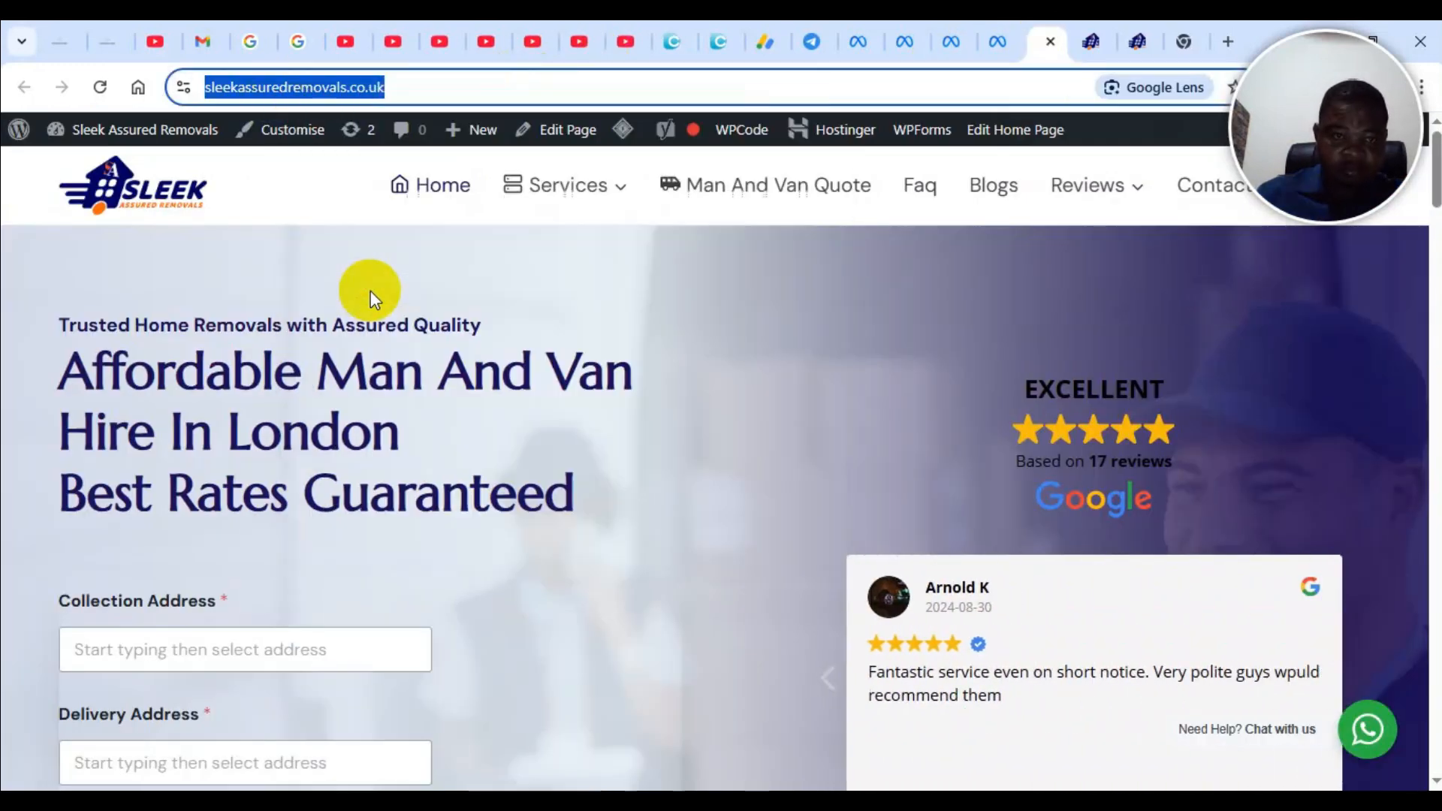
click(992, 33)
click(750, 657)
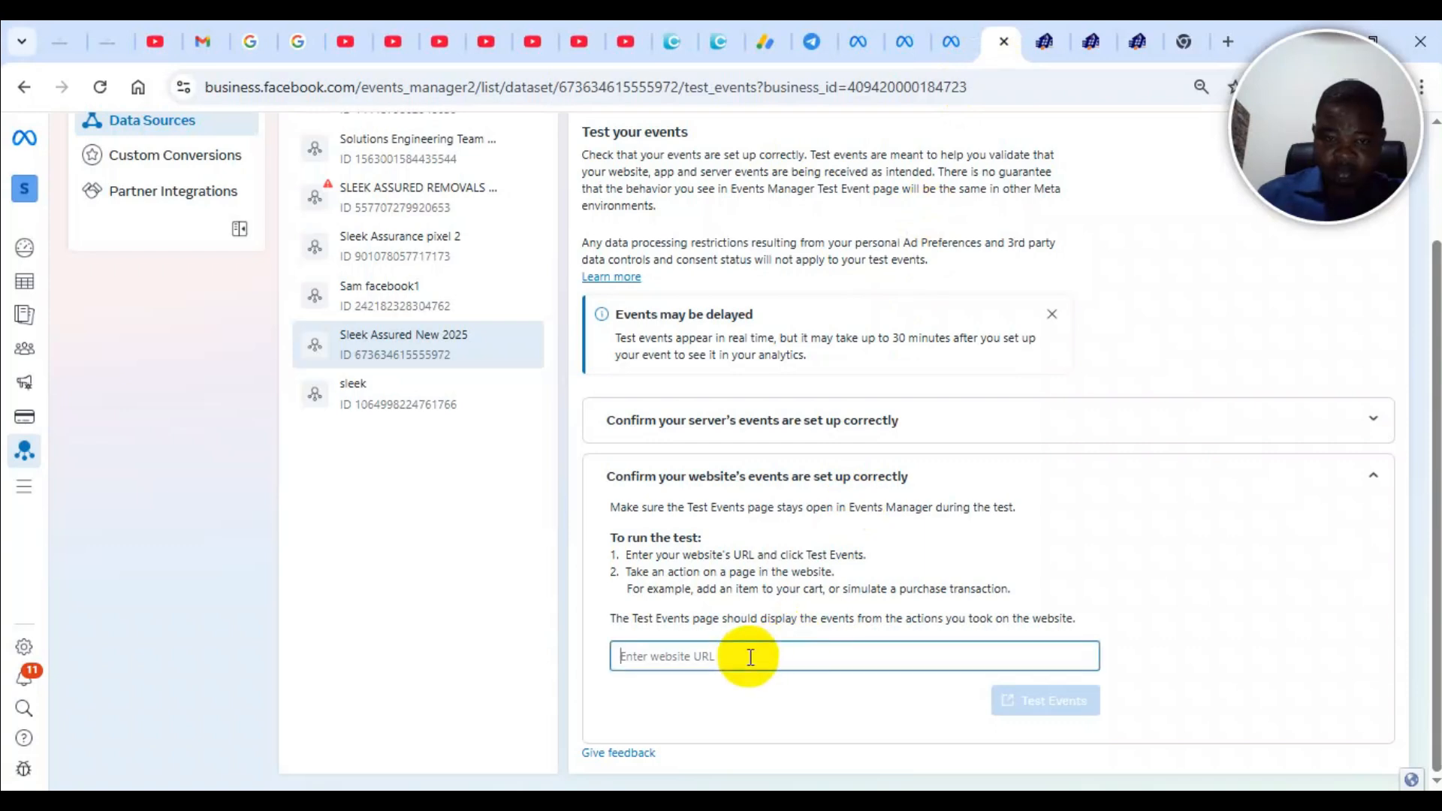
key(ctrl+v)
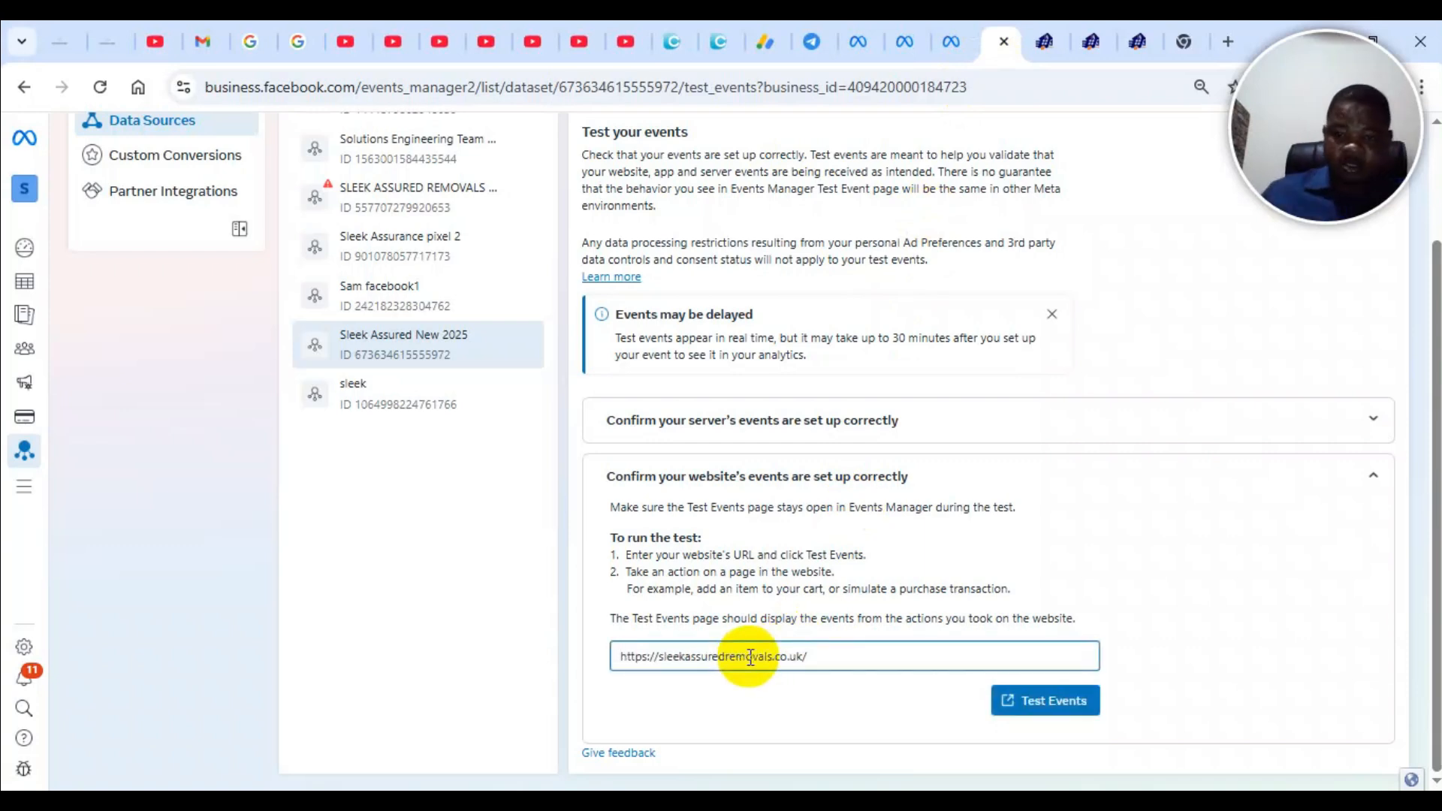
click(1042, 700)
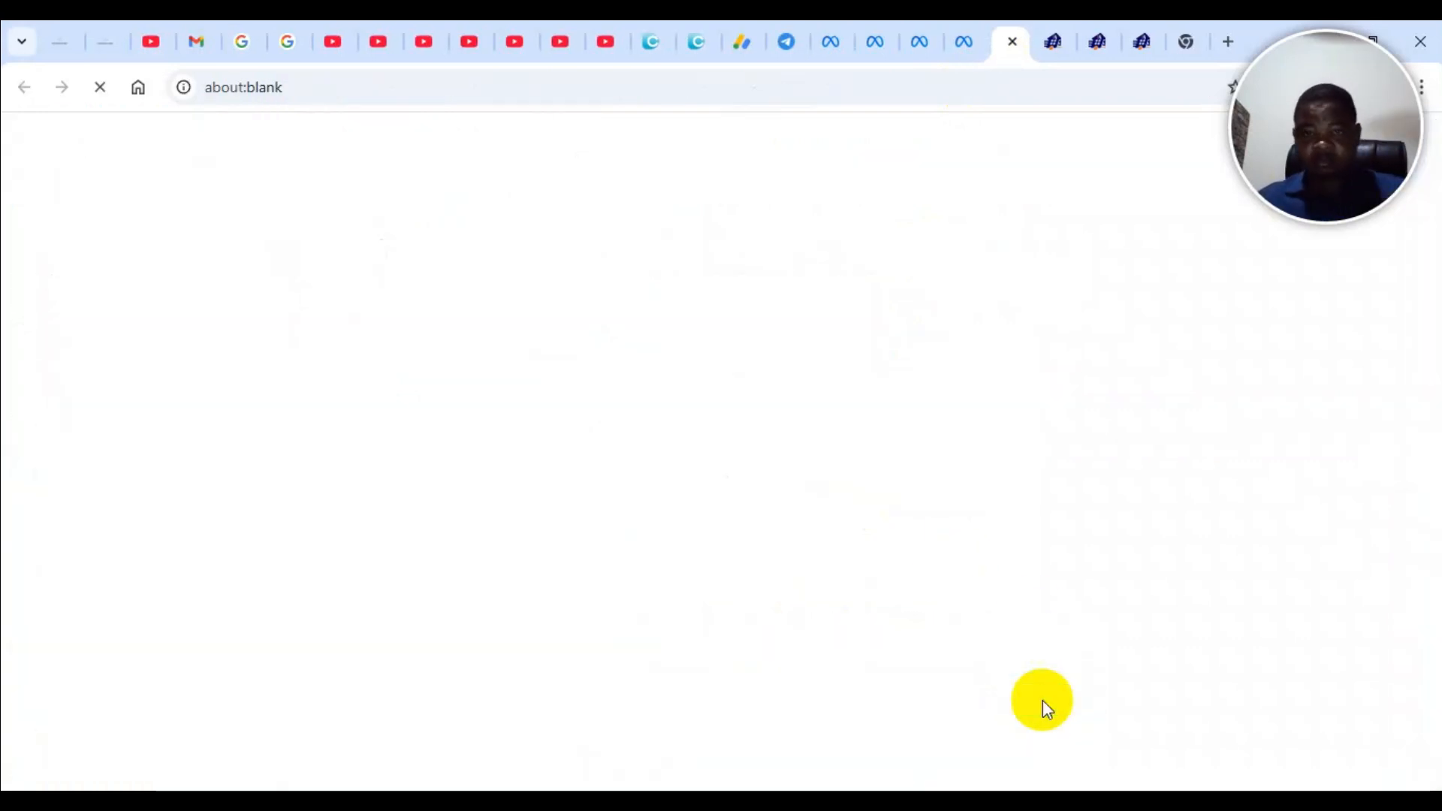
Browse the opened website's home page, visit the Blogs page, and return to Home to generate page views
scroll(772, 512, down, 20)
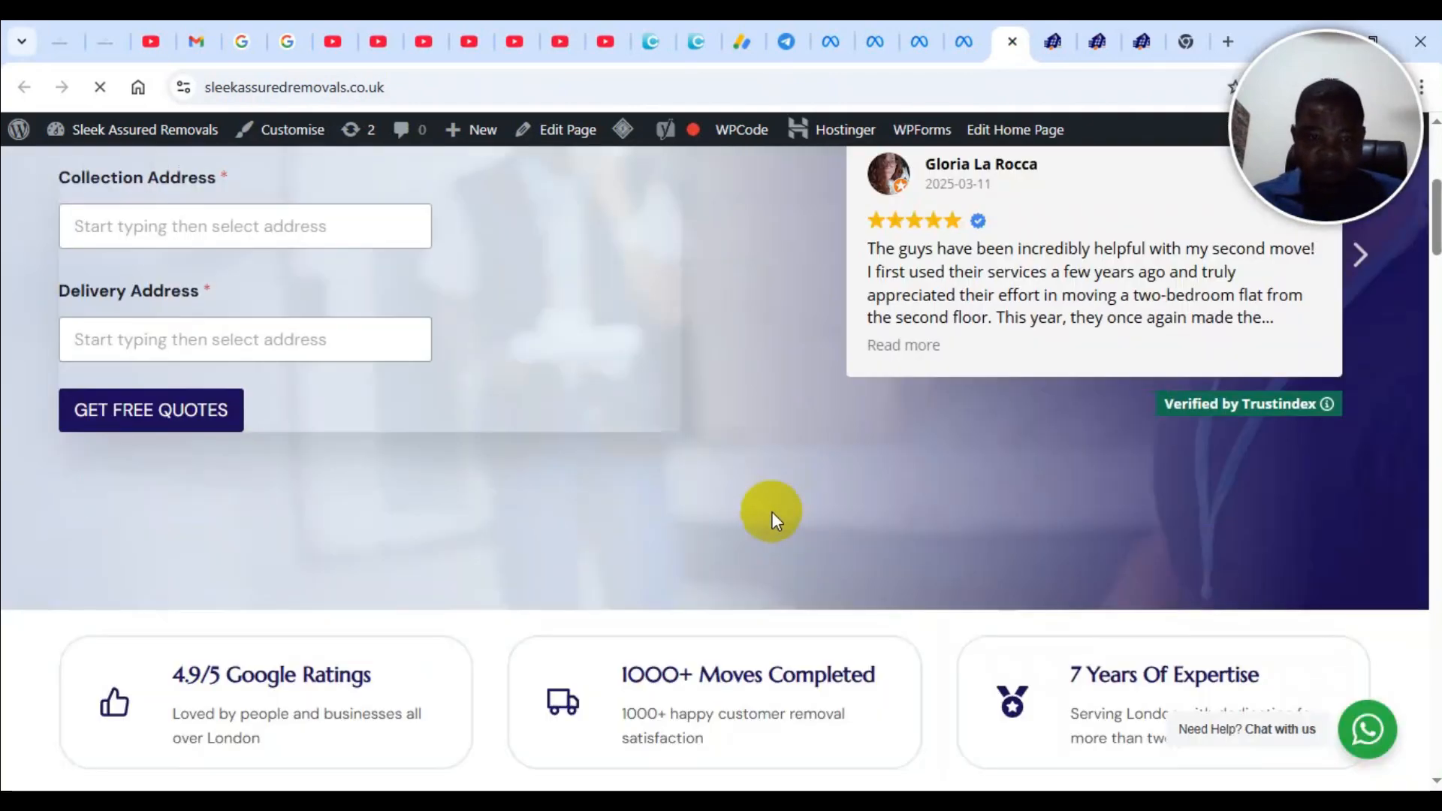
scroll(773, 513, up, 20)
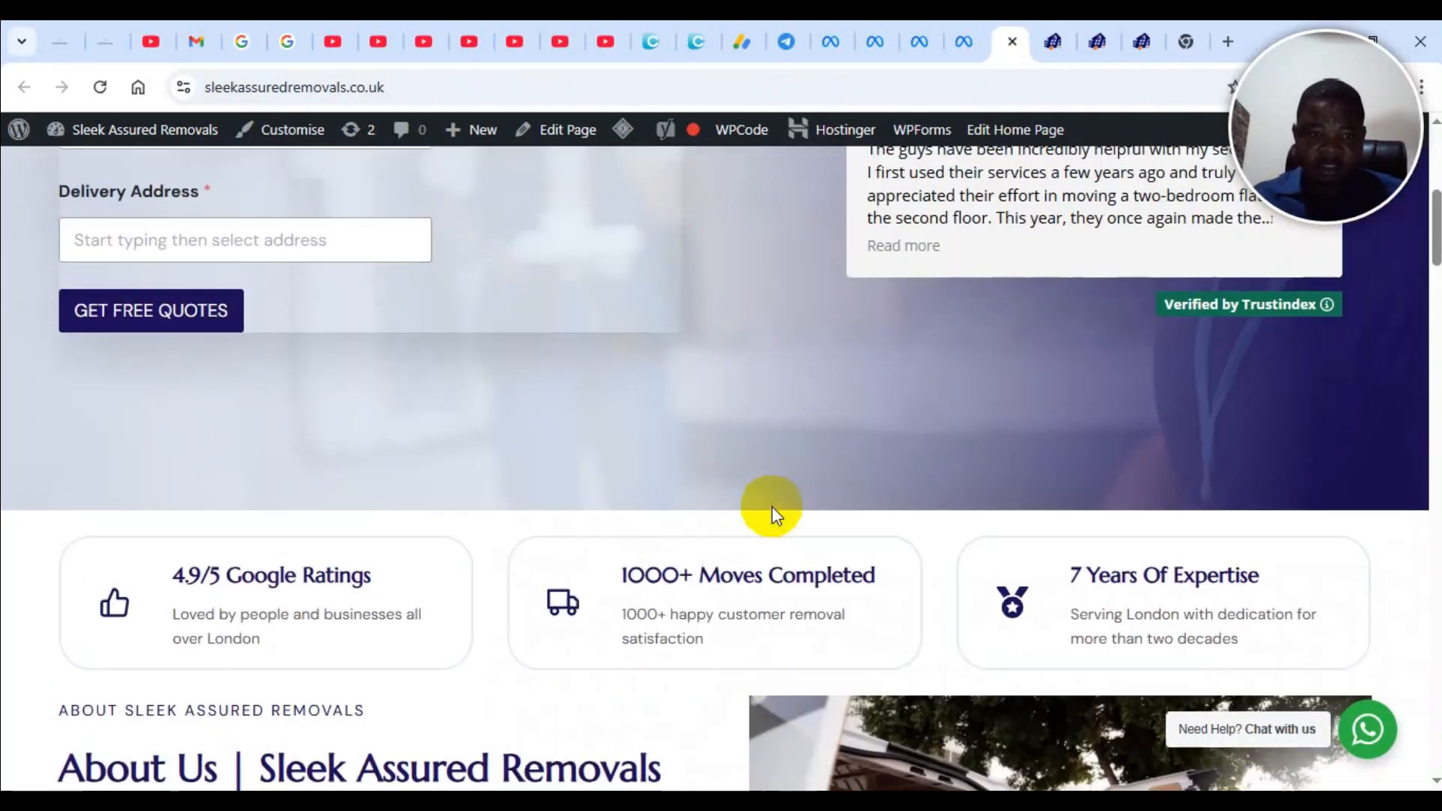
scroll(744, 480, down, 3)
scroll(723, 431, up, 3)
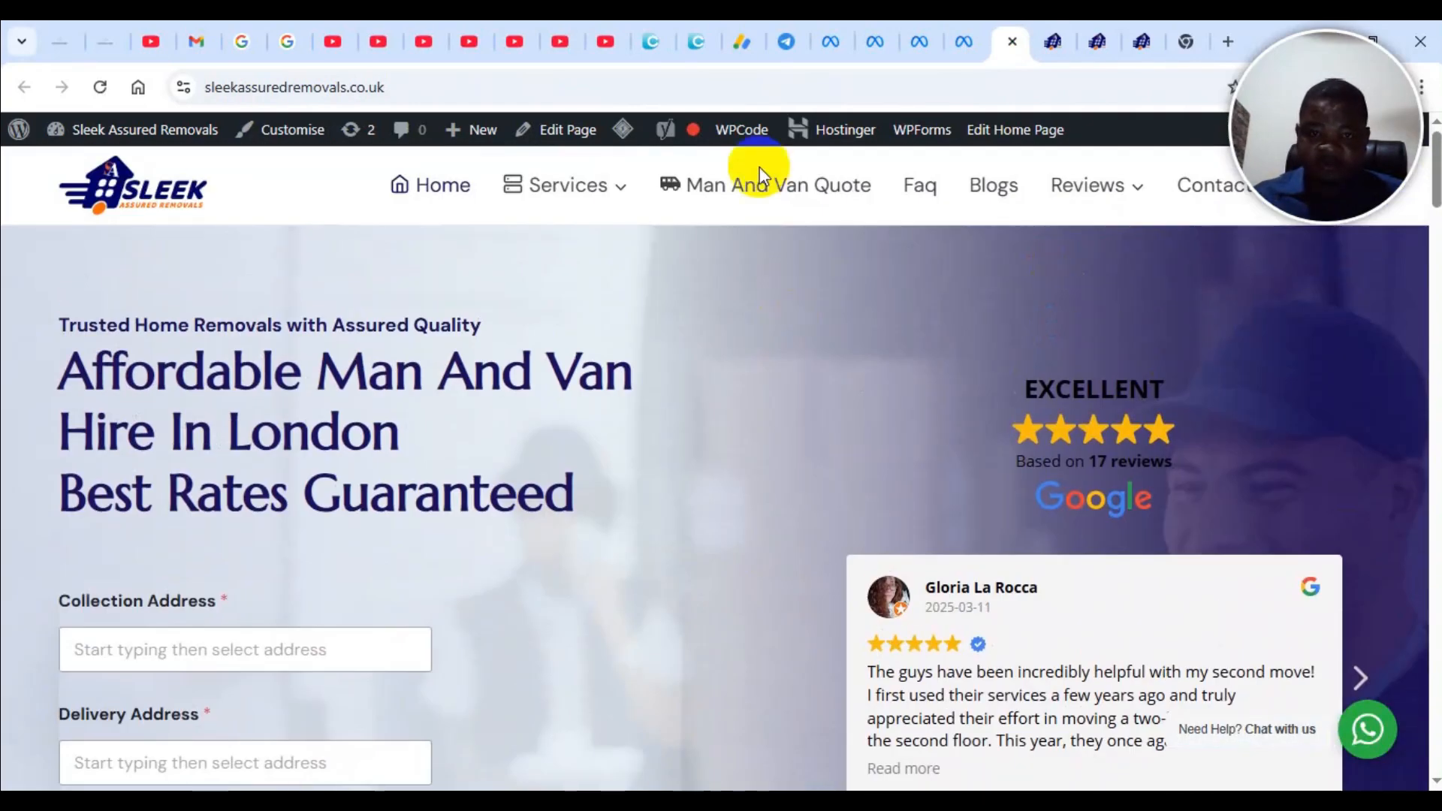
mouse_move(1047, 185)
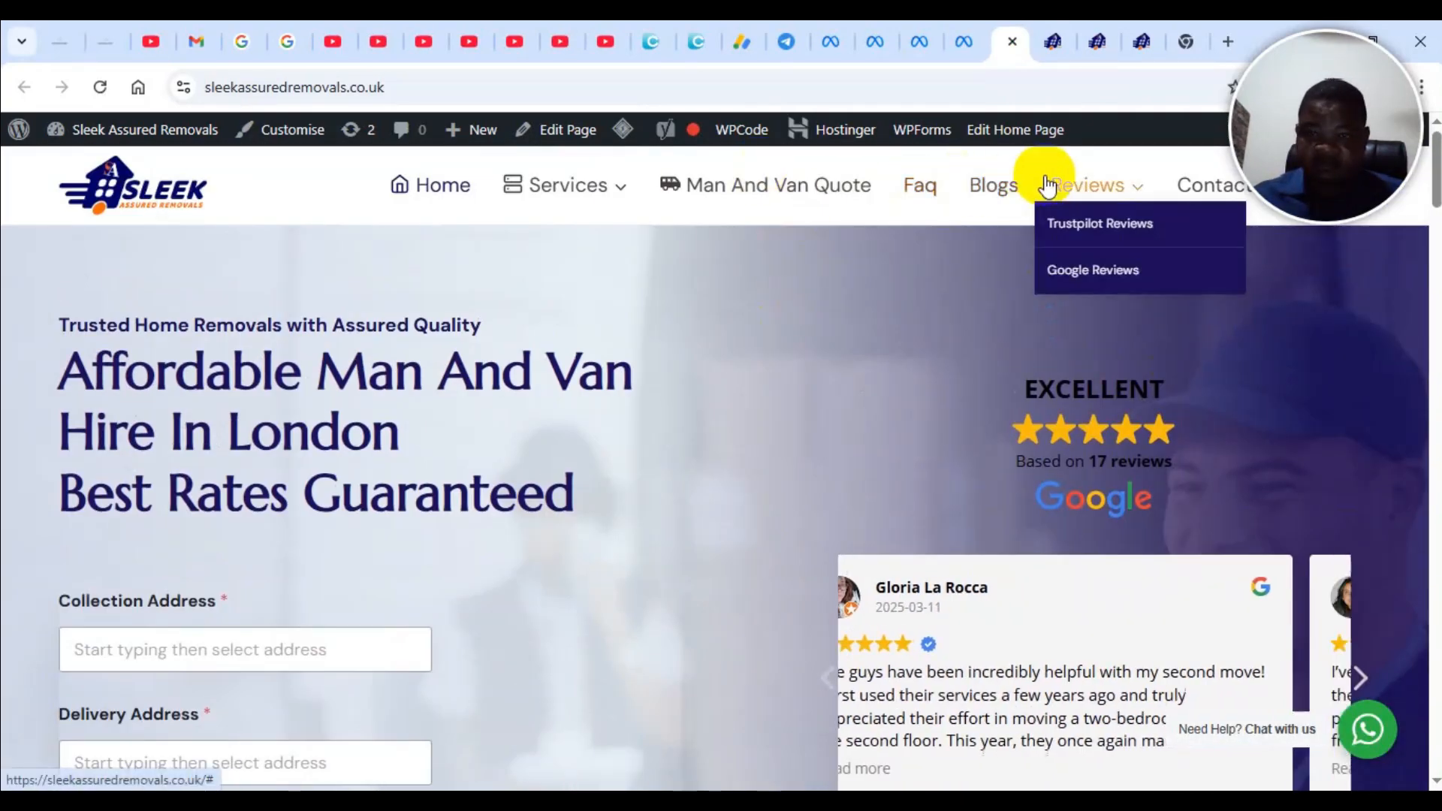
click(1006, 190)
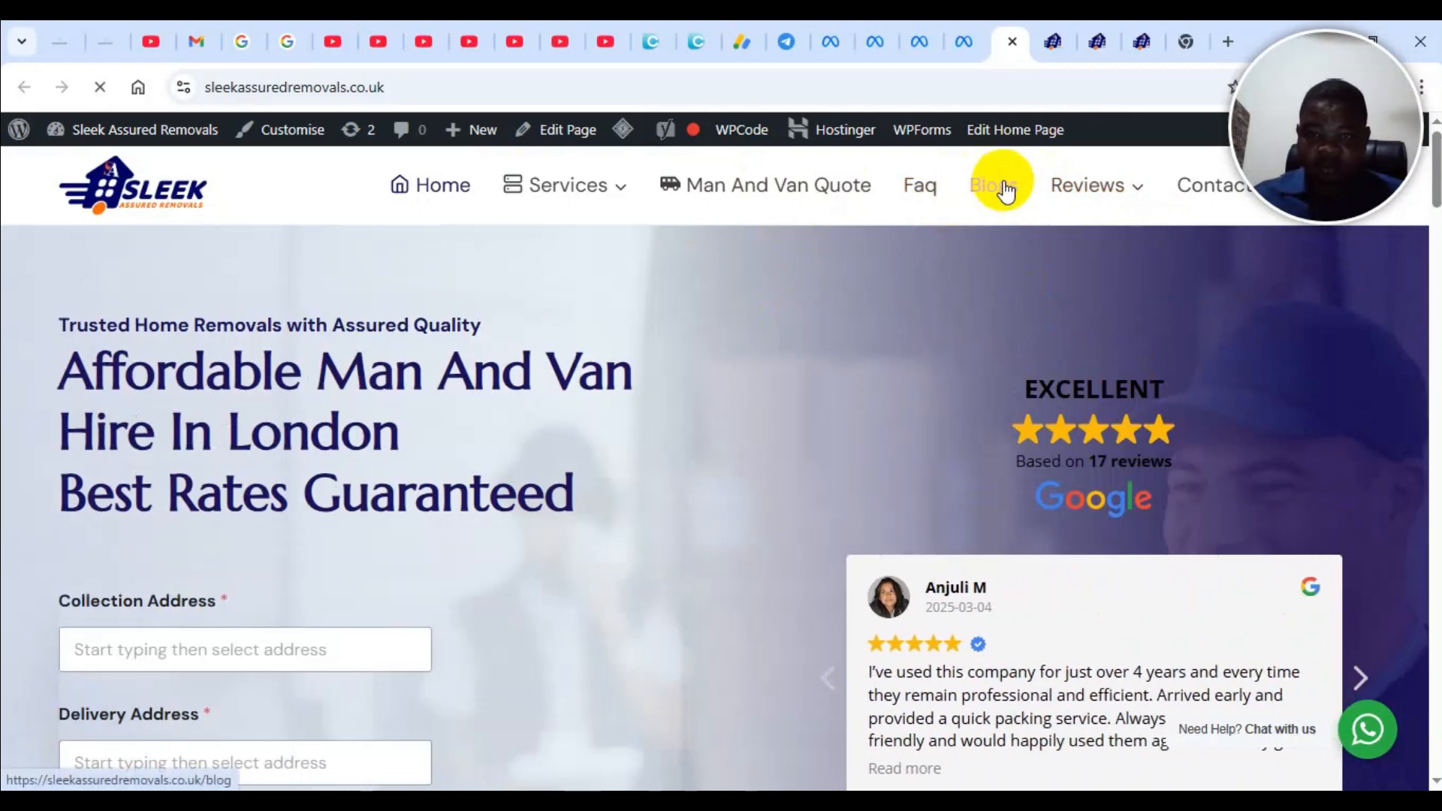
scroll(801, 412, down, 4)
scroll(804, 414, up, 4)
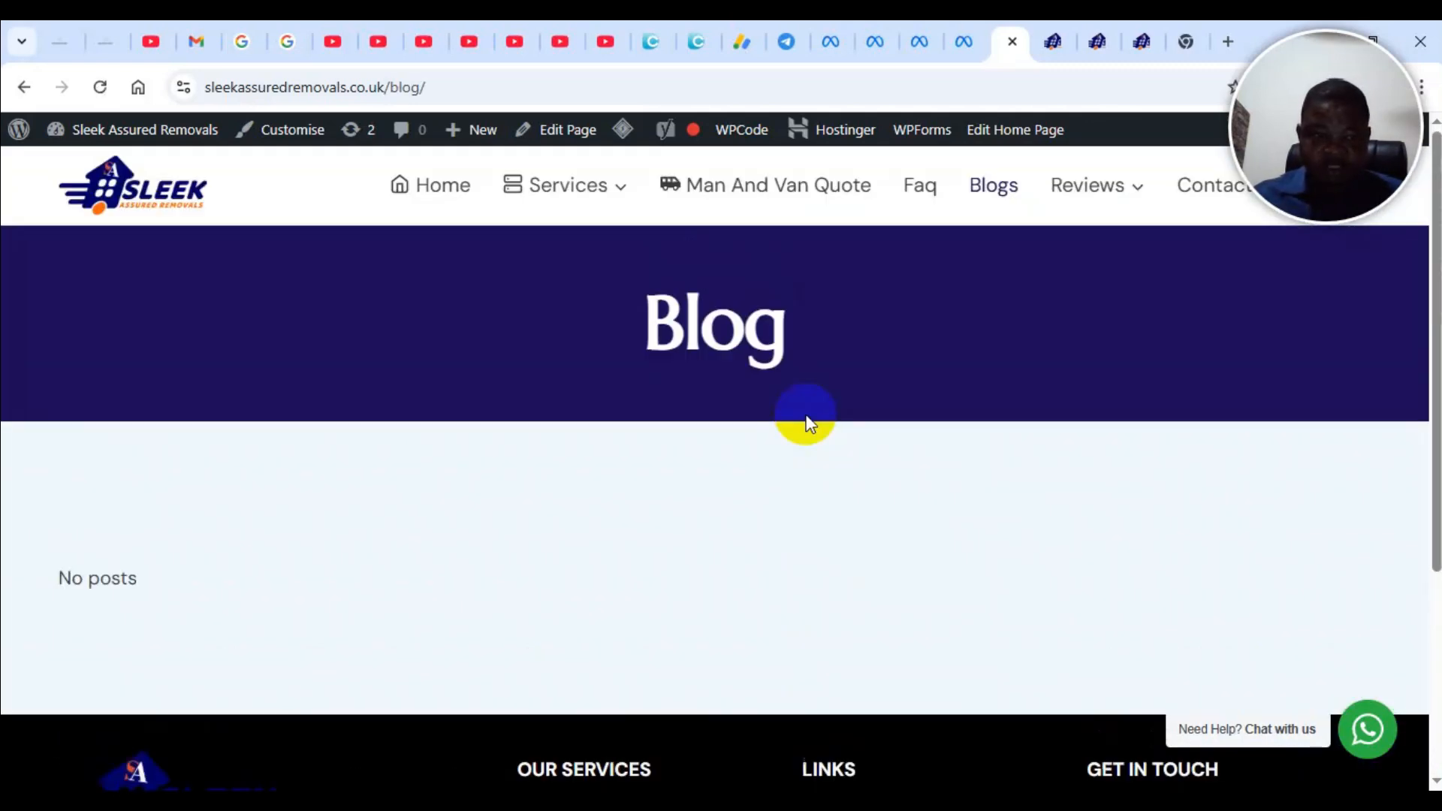
click(451, 198)
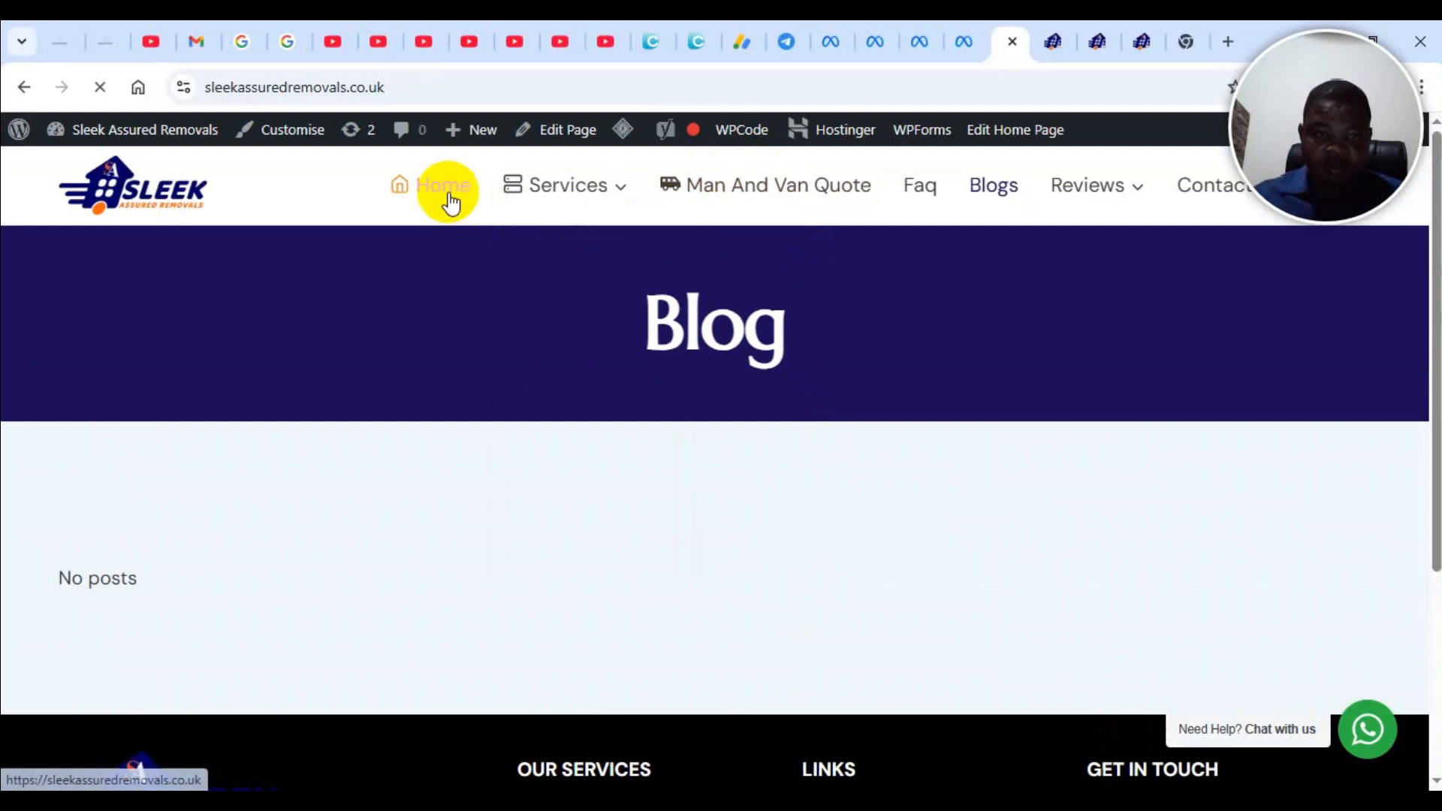
Request a free quote with London, UK as collection address and Reading, UK as delivery address, and look over the quote page
scroll(531, 380, down, 5)
click(188, 225)
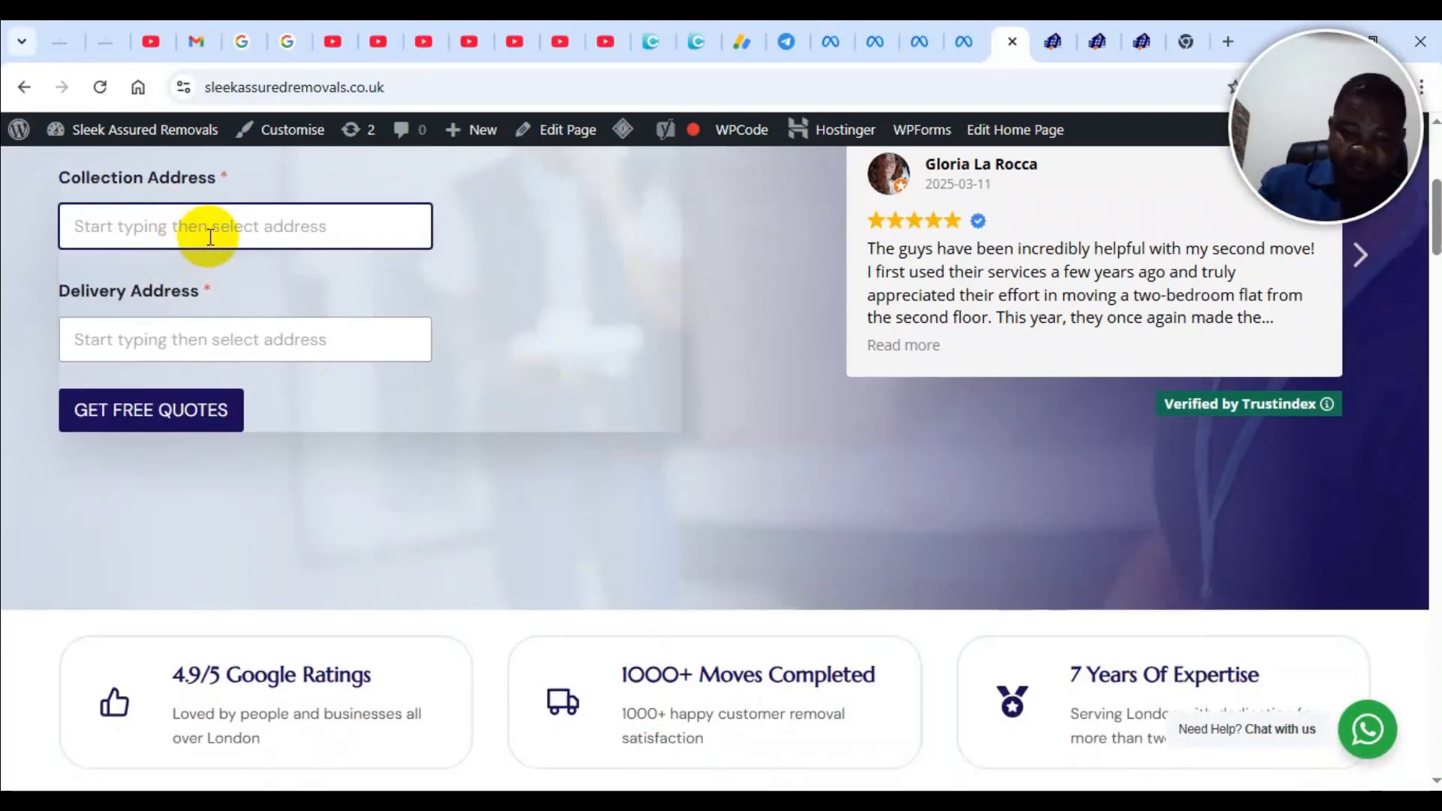
text(londo)
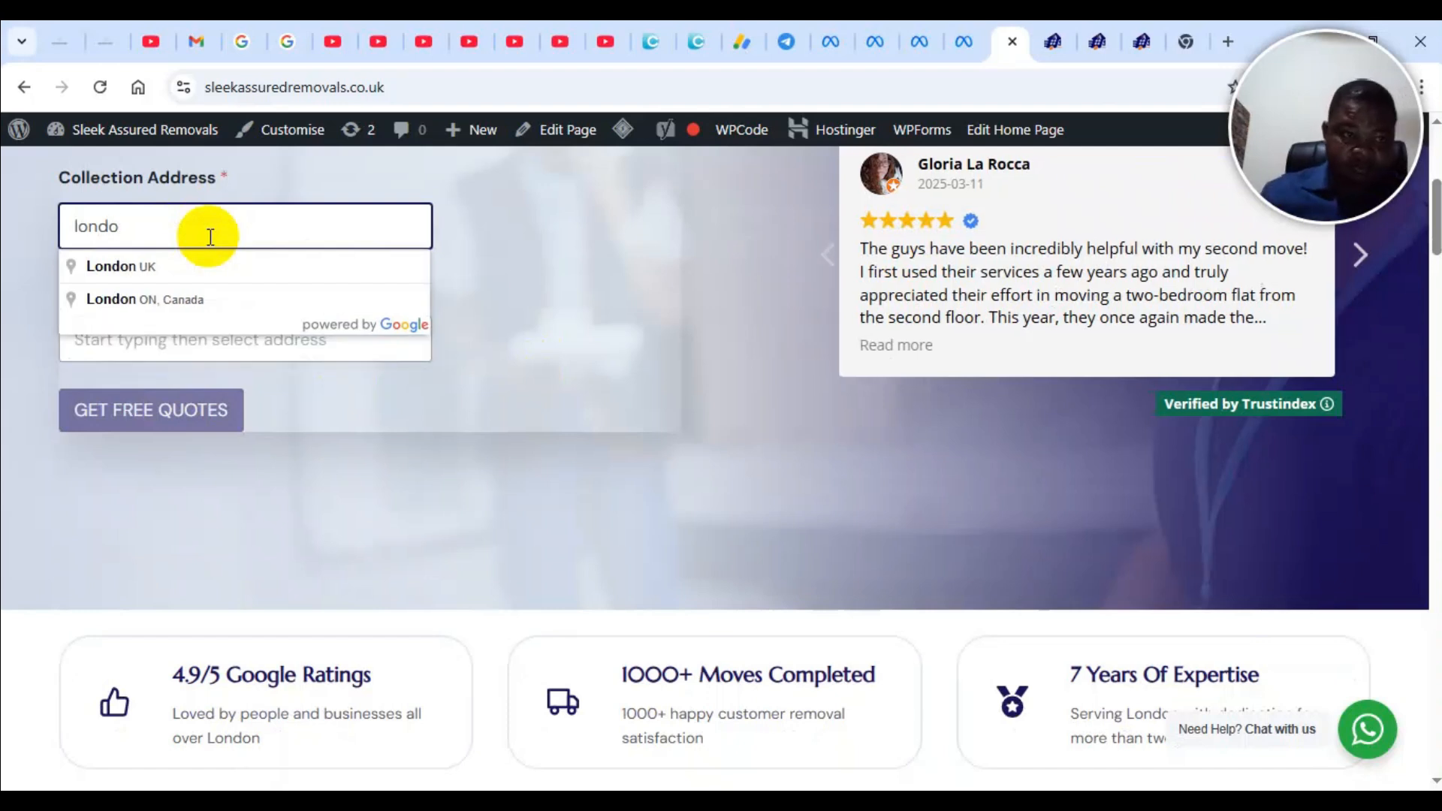
click(192, 268)
click(140, 342)
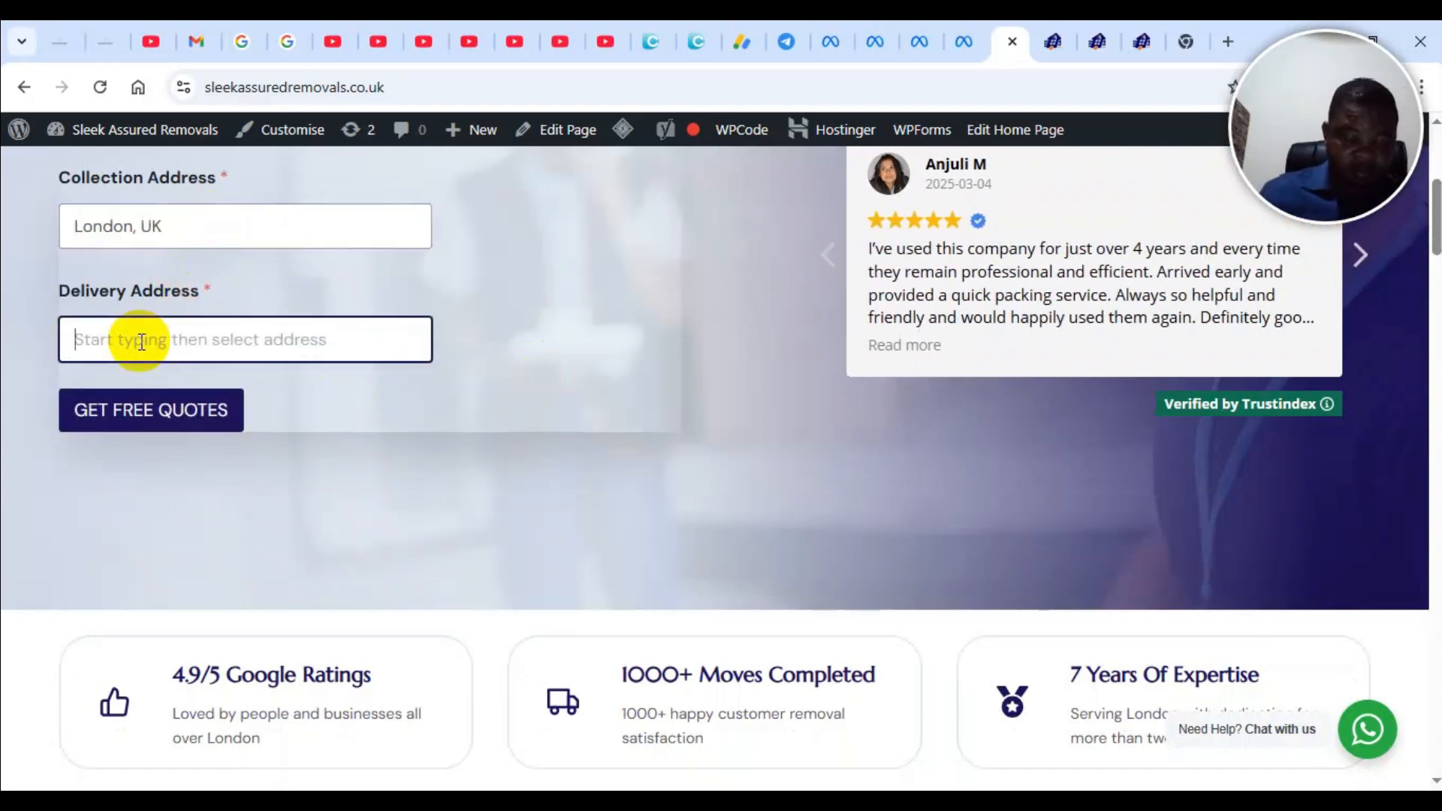
text(read)
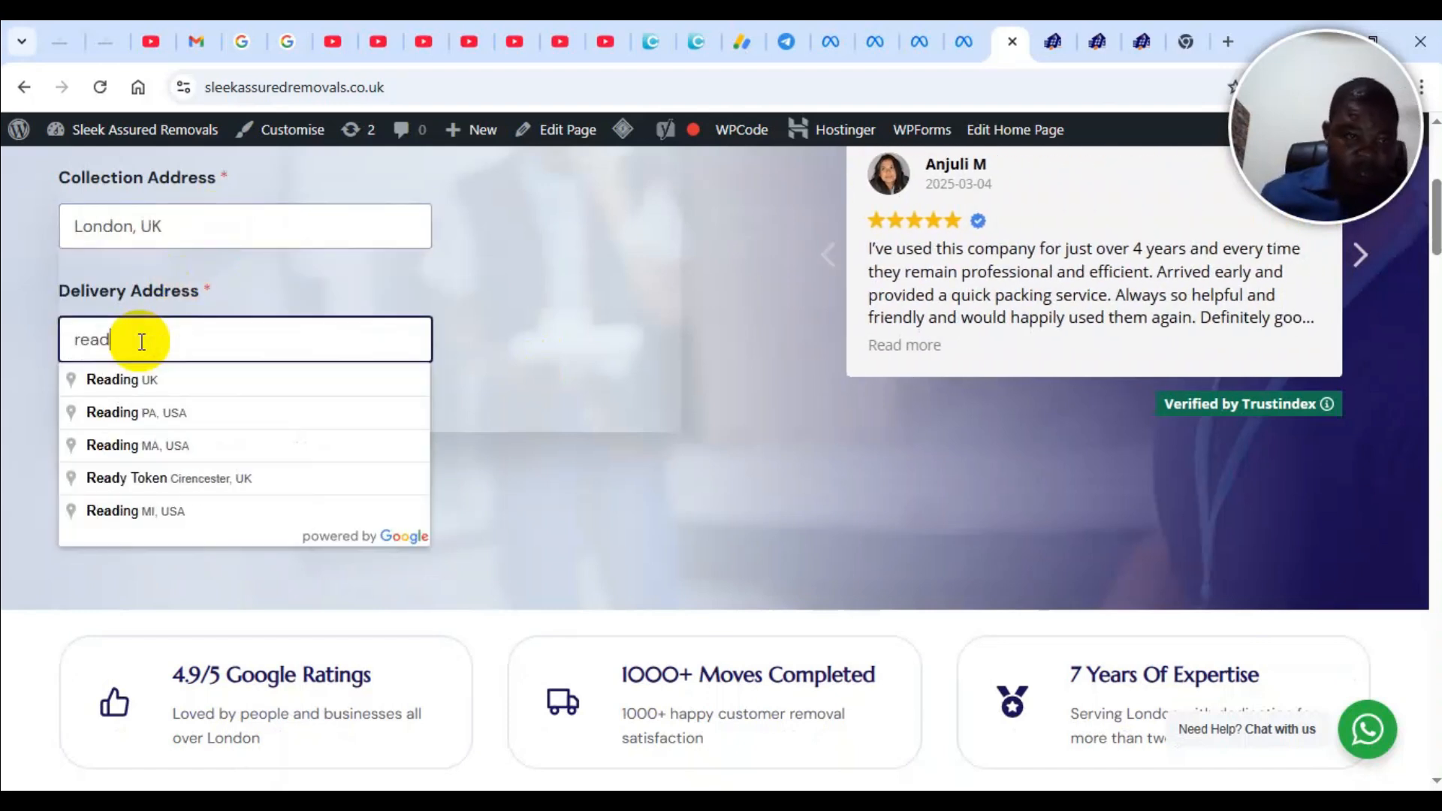
click(143, 380)
click(191, 408)
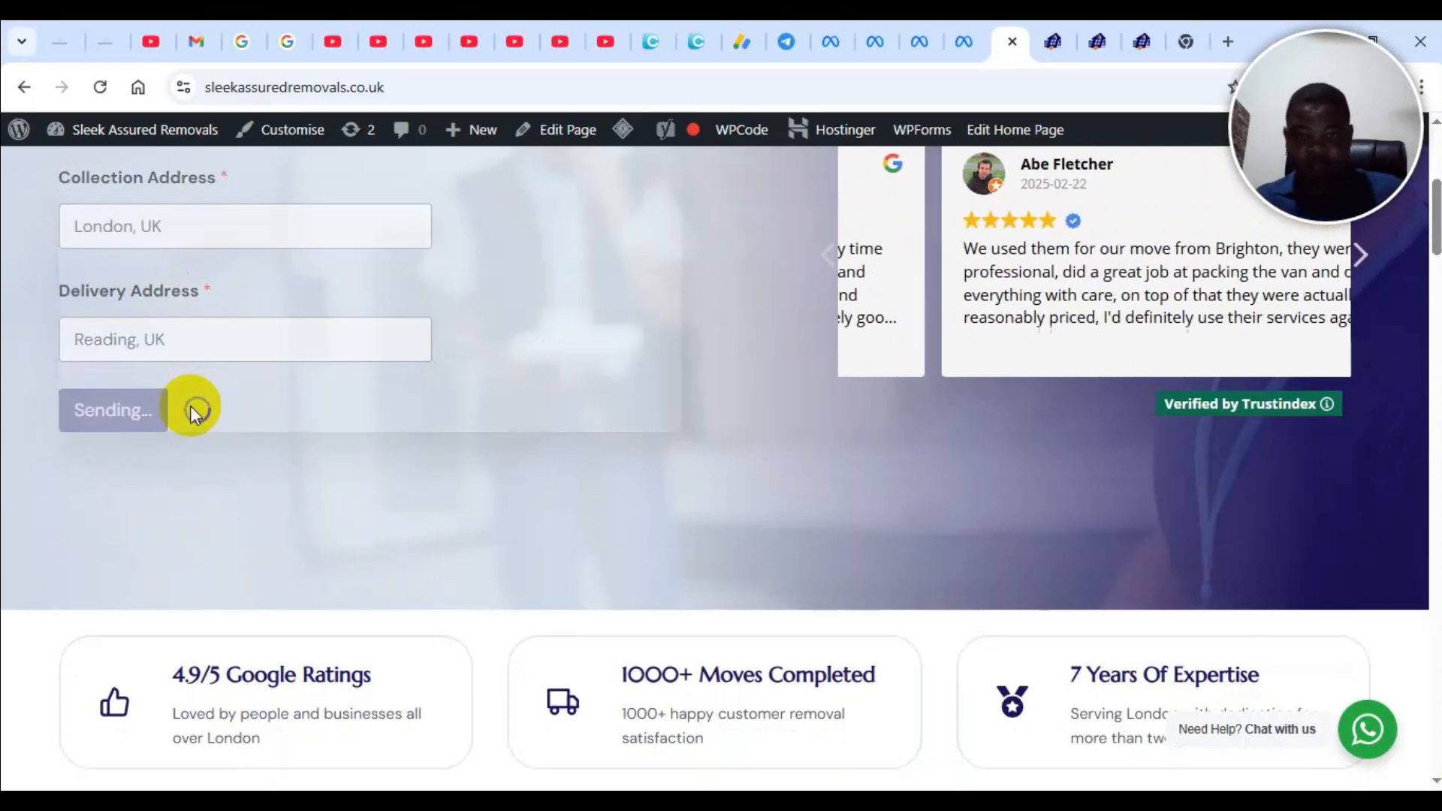
scroll(682, 543, down, 4)
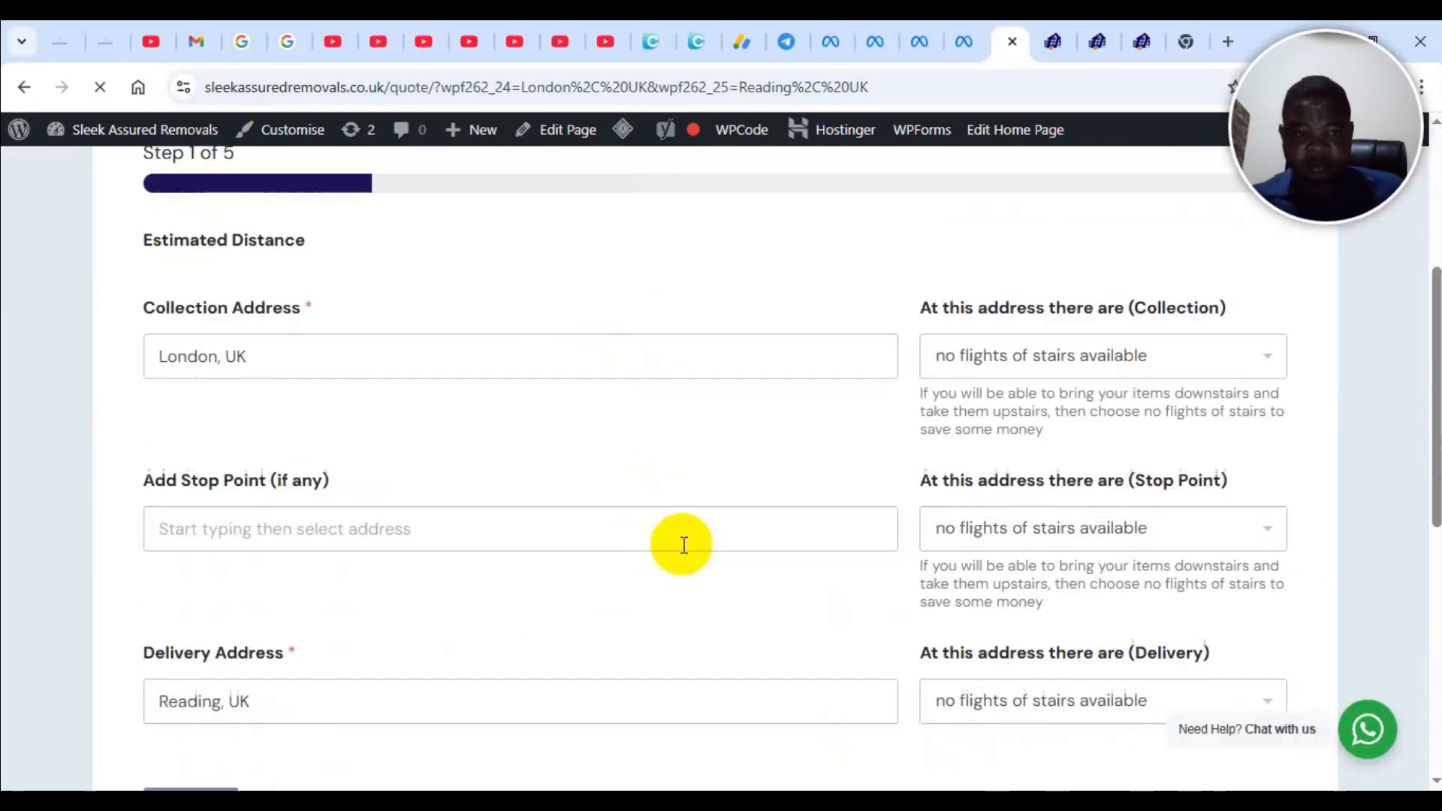
scroll(683, 544, down, 1)
Switch back to Events Manager and examine the test events received from the website
click(962, 30)
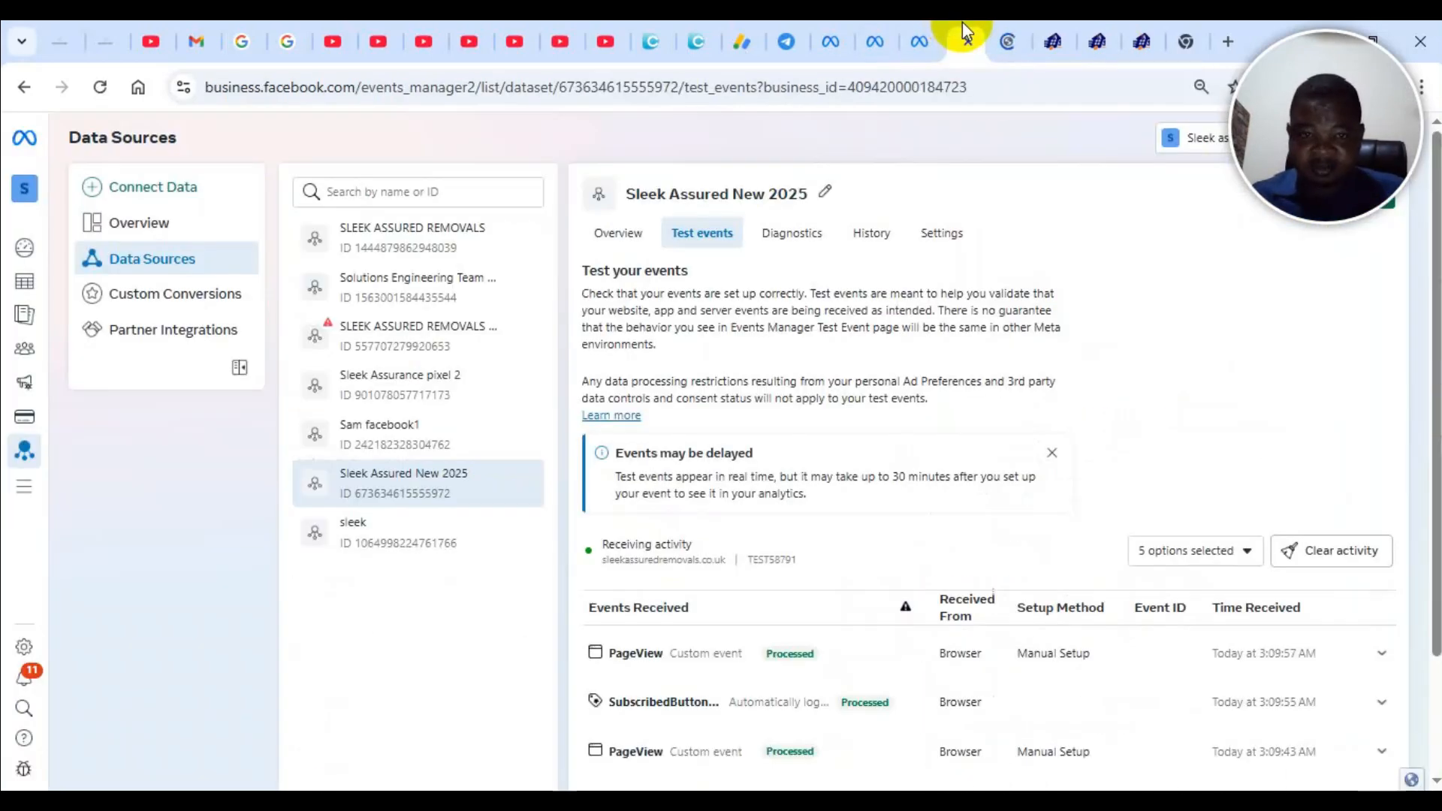
scroll(1030, 428, down, 2)
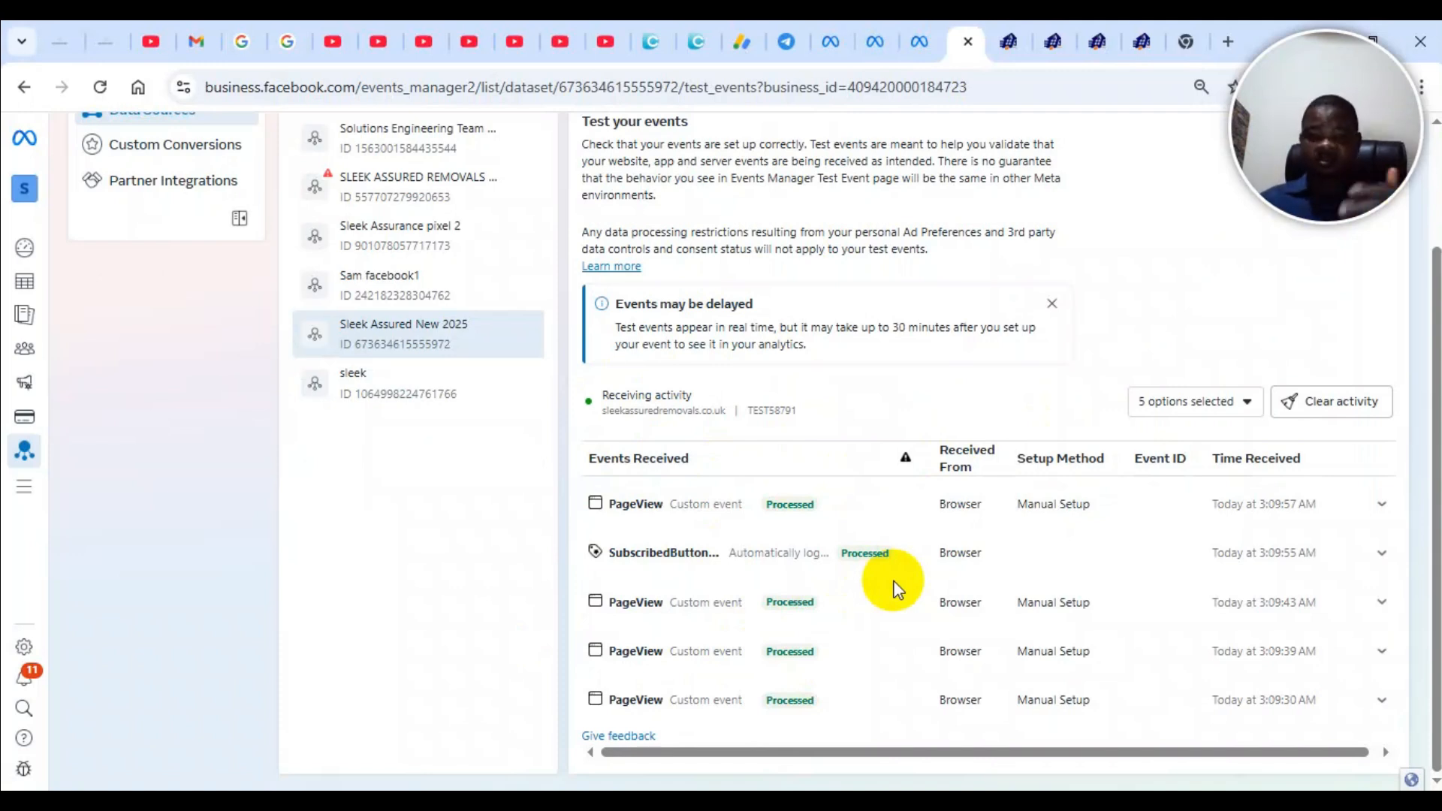
Open Business settings from Ads Manager's tools in a new tab and display the business portfolio's ad accounts
click(917, 34)
click(860, 24)
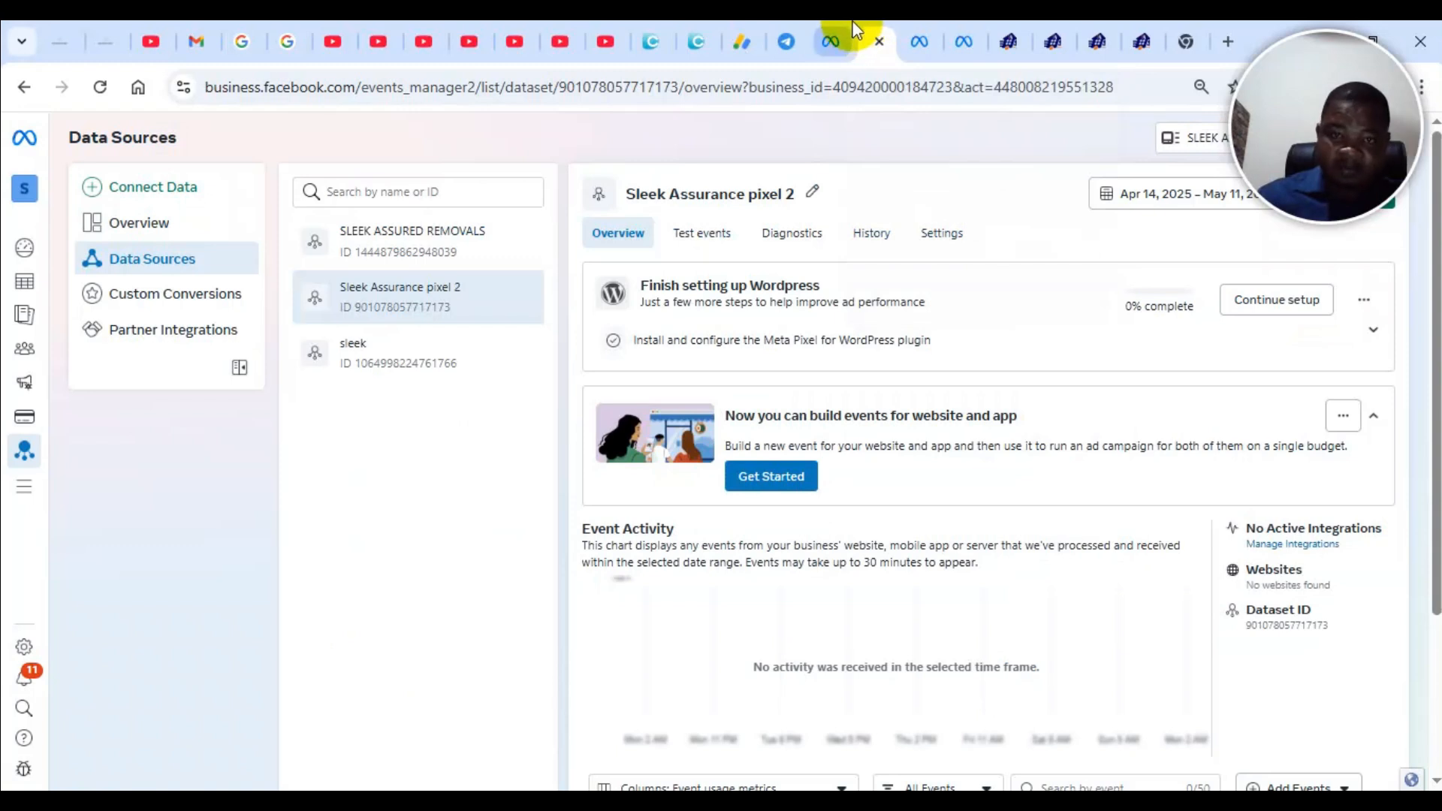
click(832, 23)
mouse_move(19, 345)
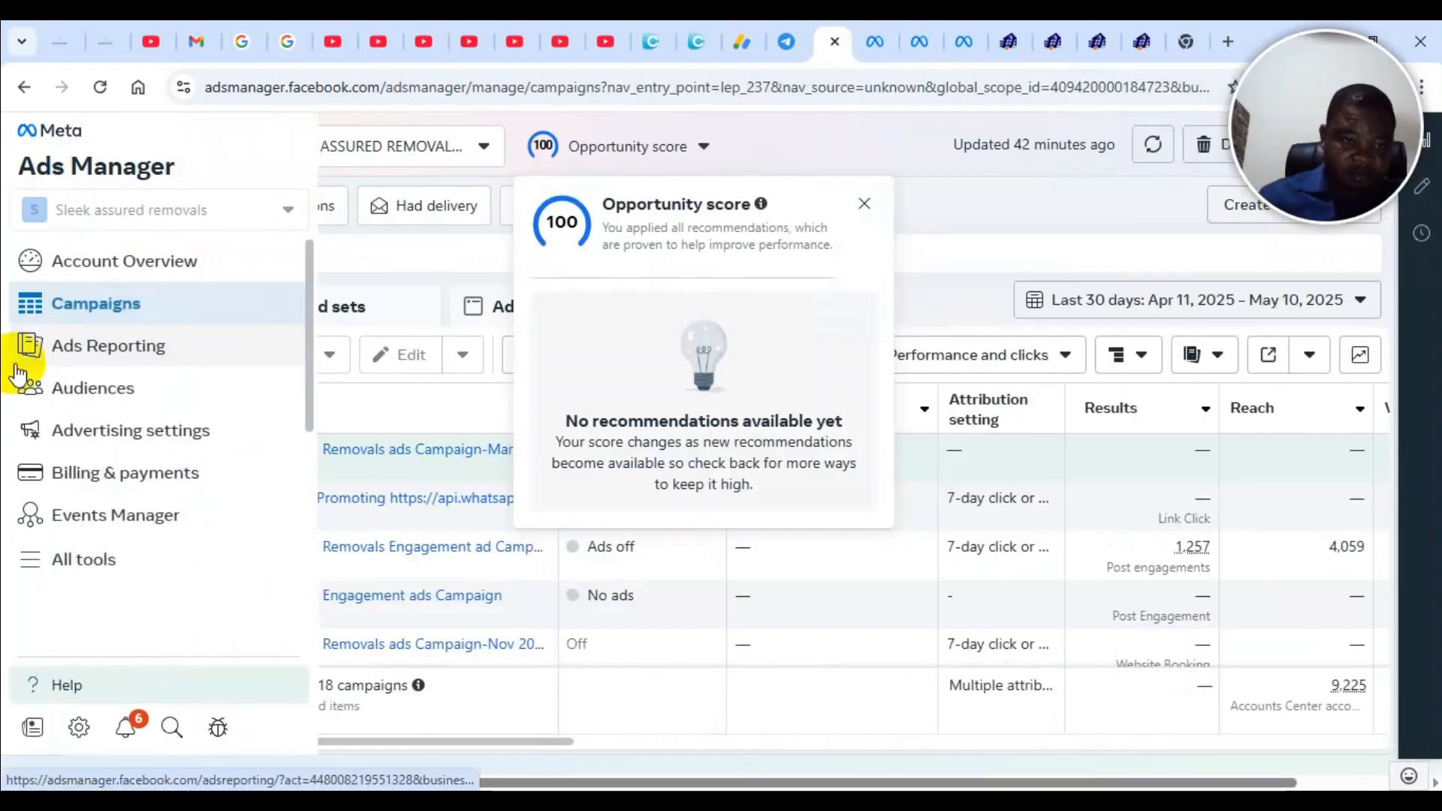
click(30, 567)
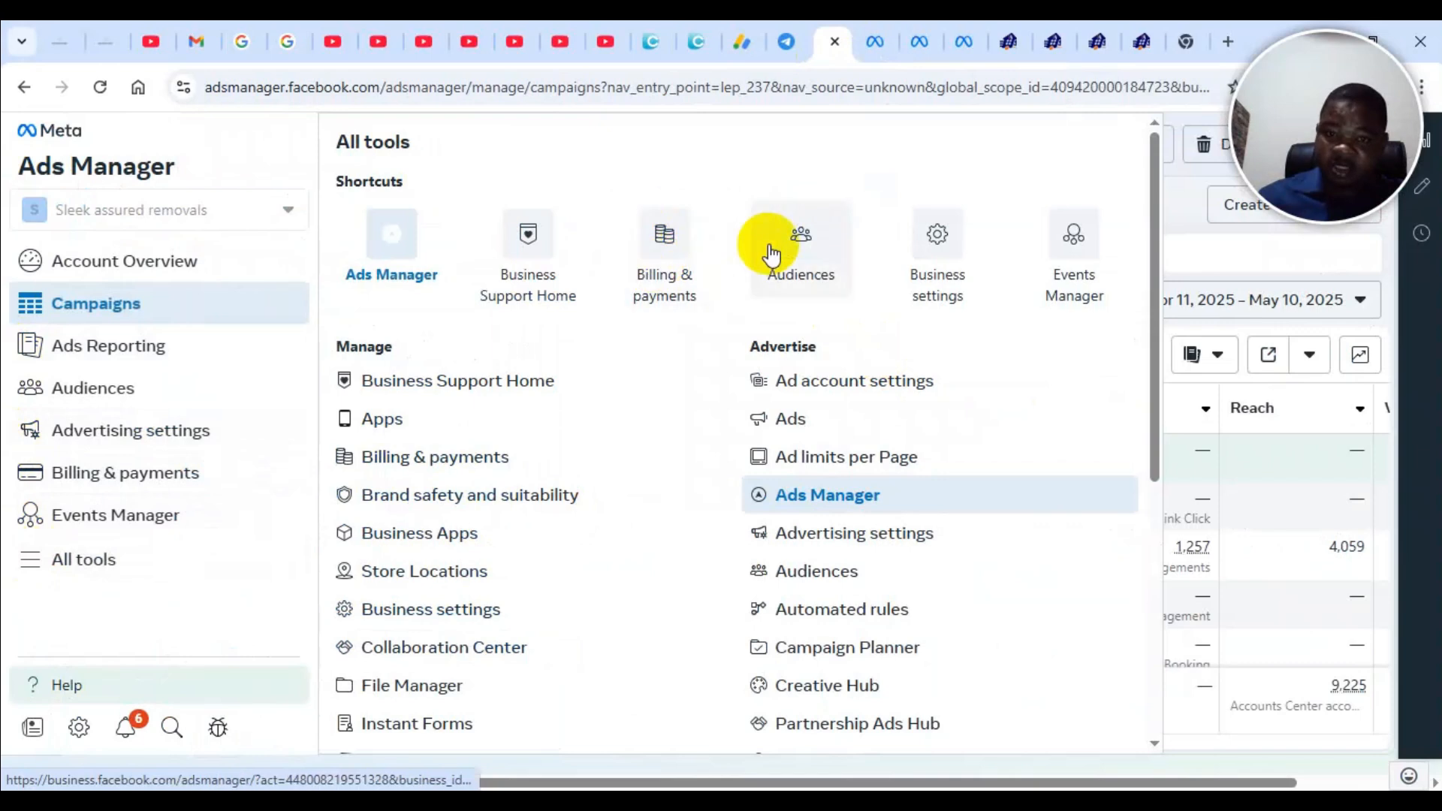
right_click(934, 277)
click(1018, 303)
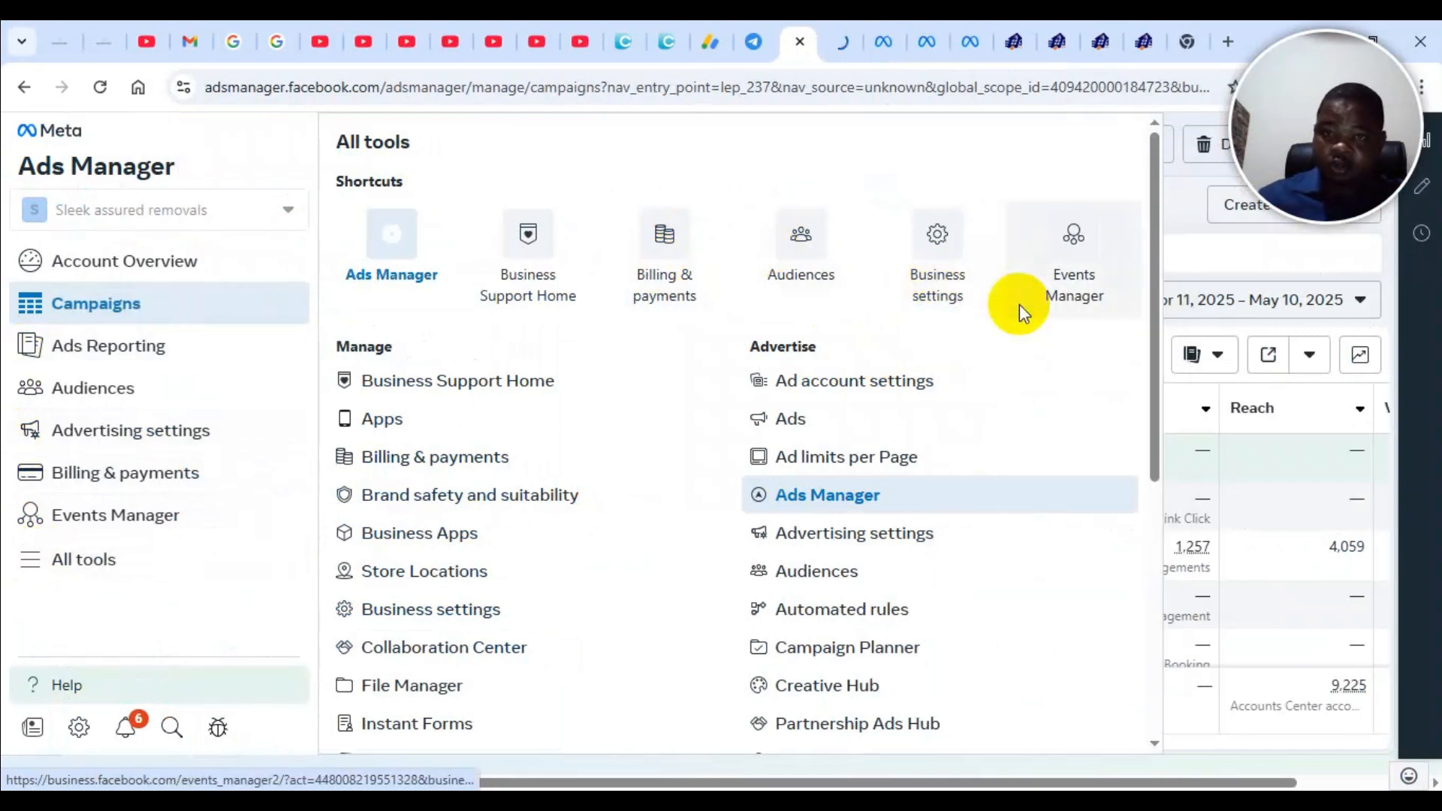
click(841, 23)
click(150, 462)
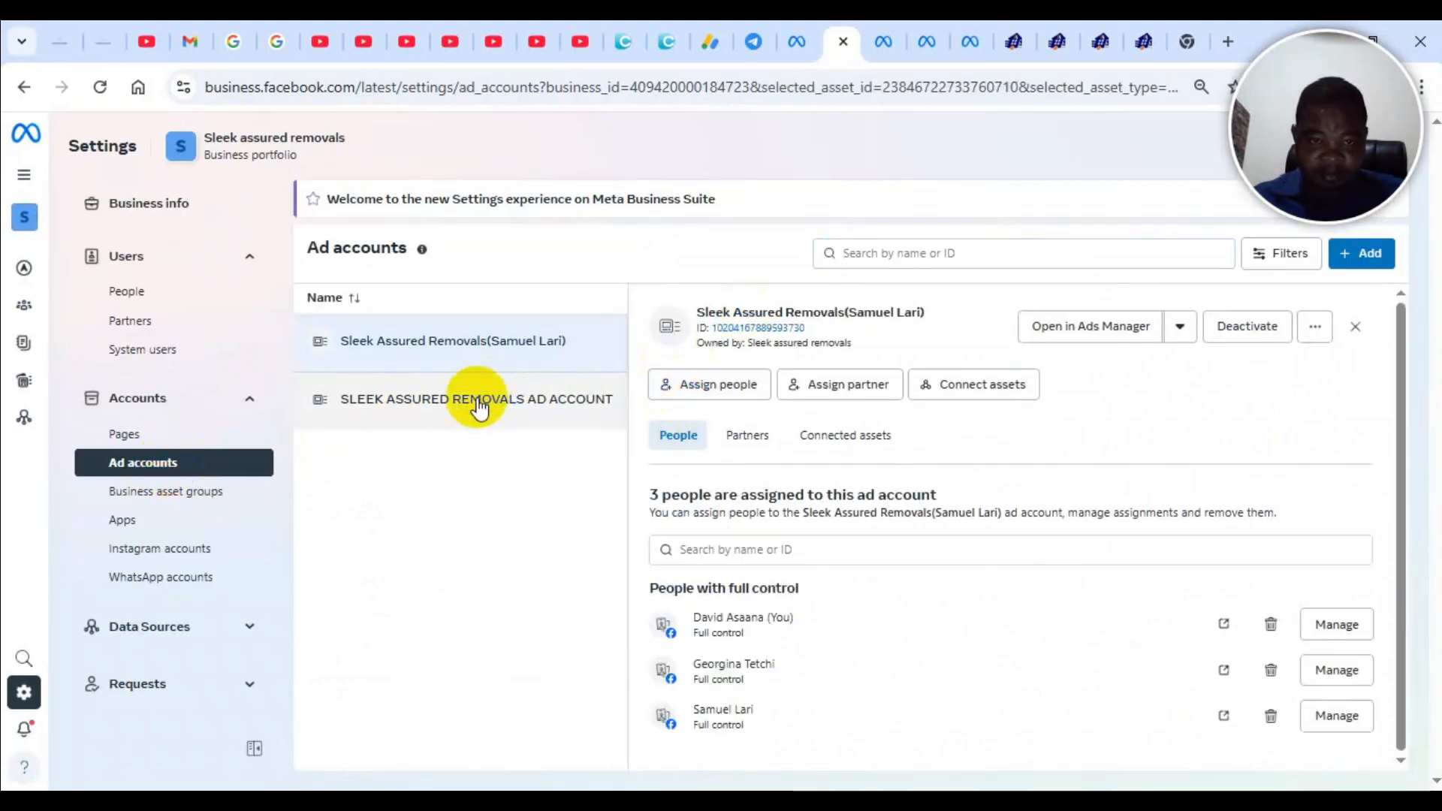
Try to connect other business assets to the SLEEK ASSURED REMOVALS AD ACCOUNT from its connected assets
double_click(481, 397)
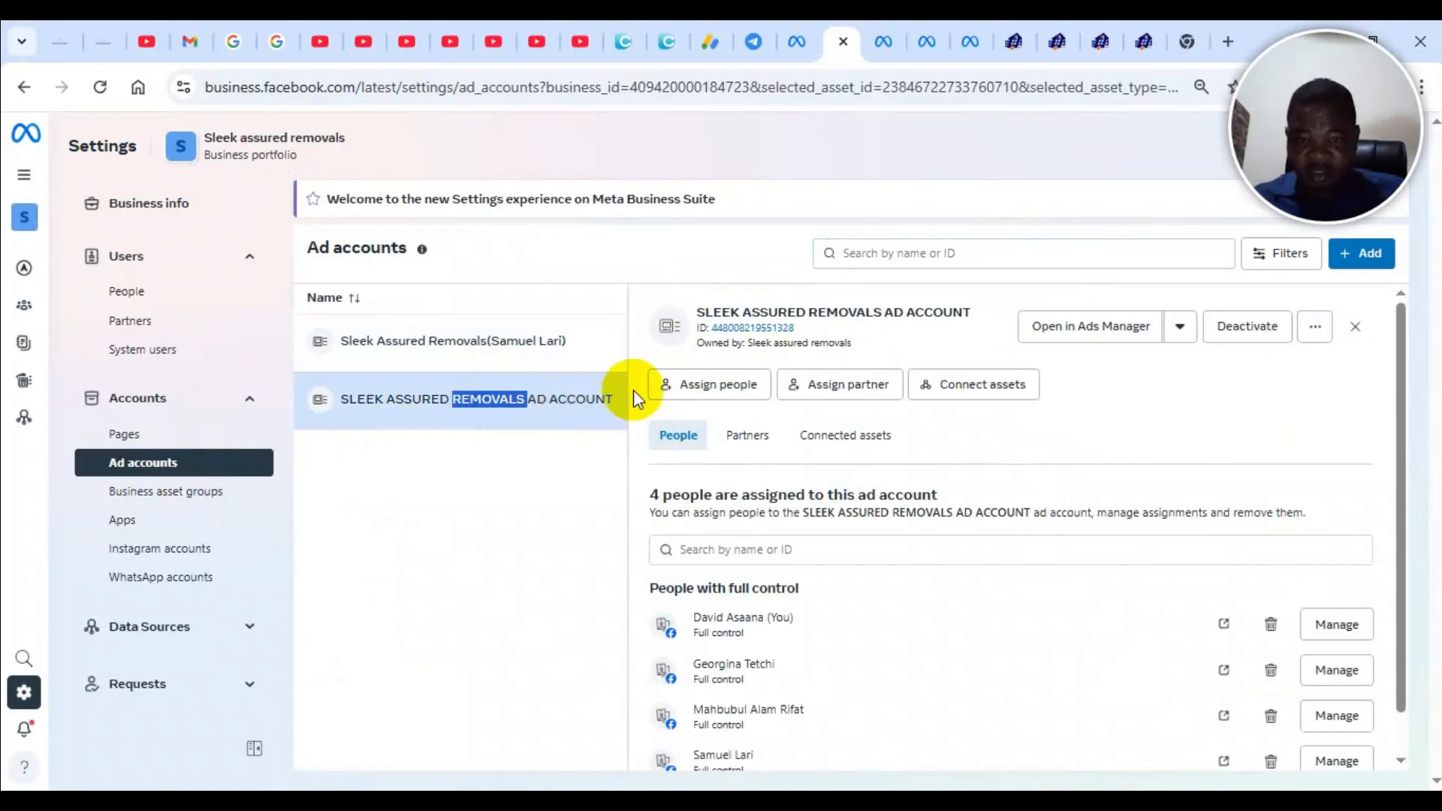
click(843, 443)
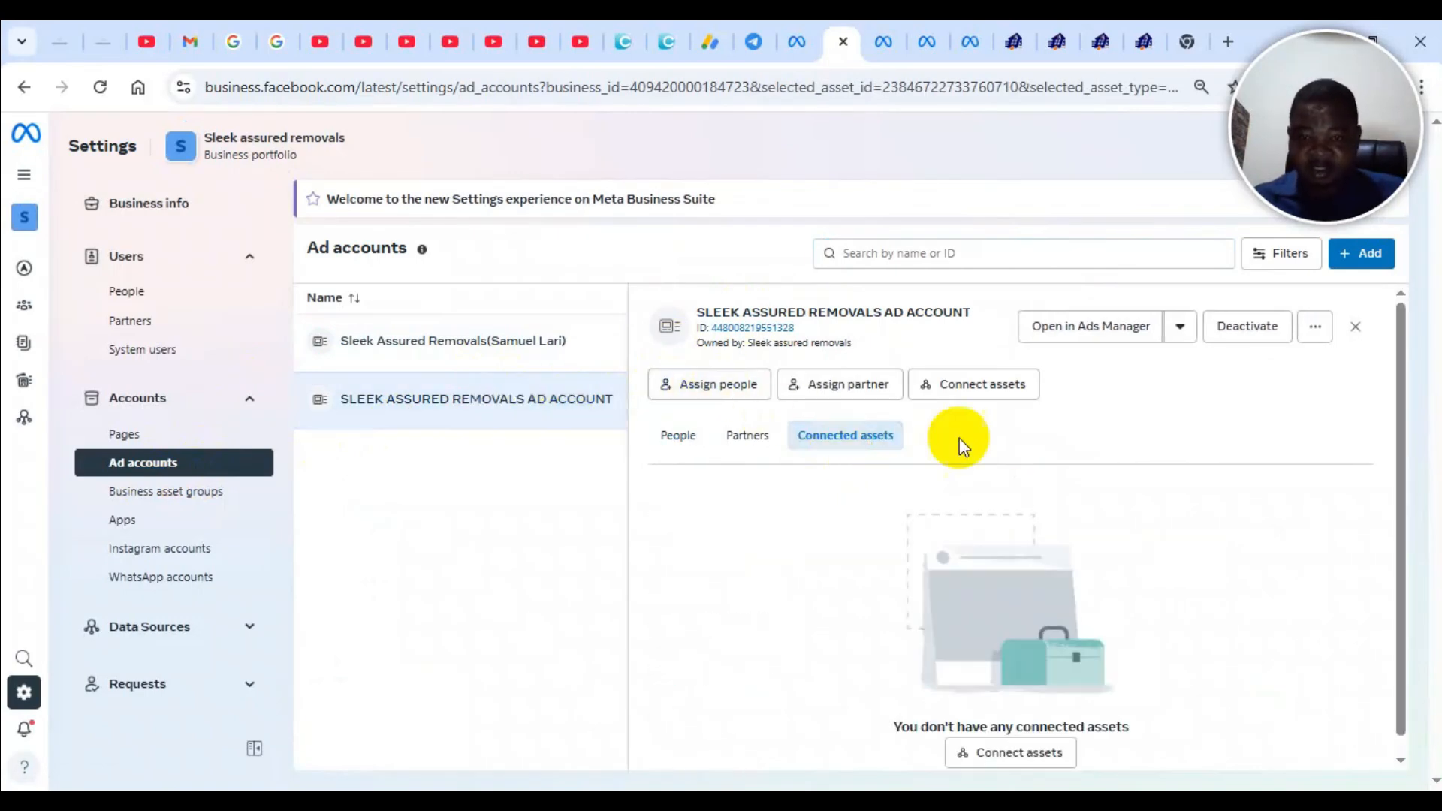
click(979, 385)
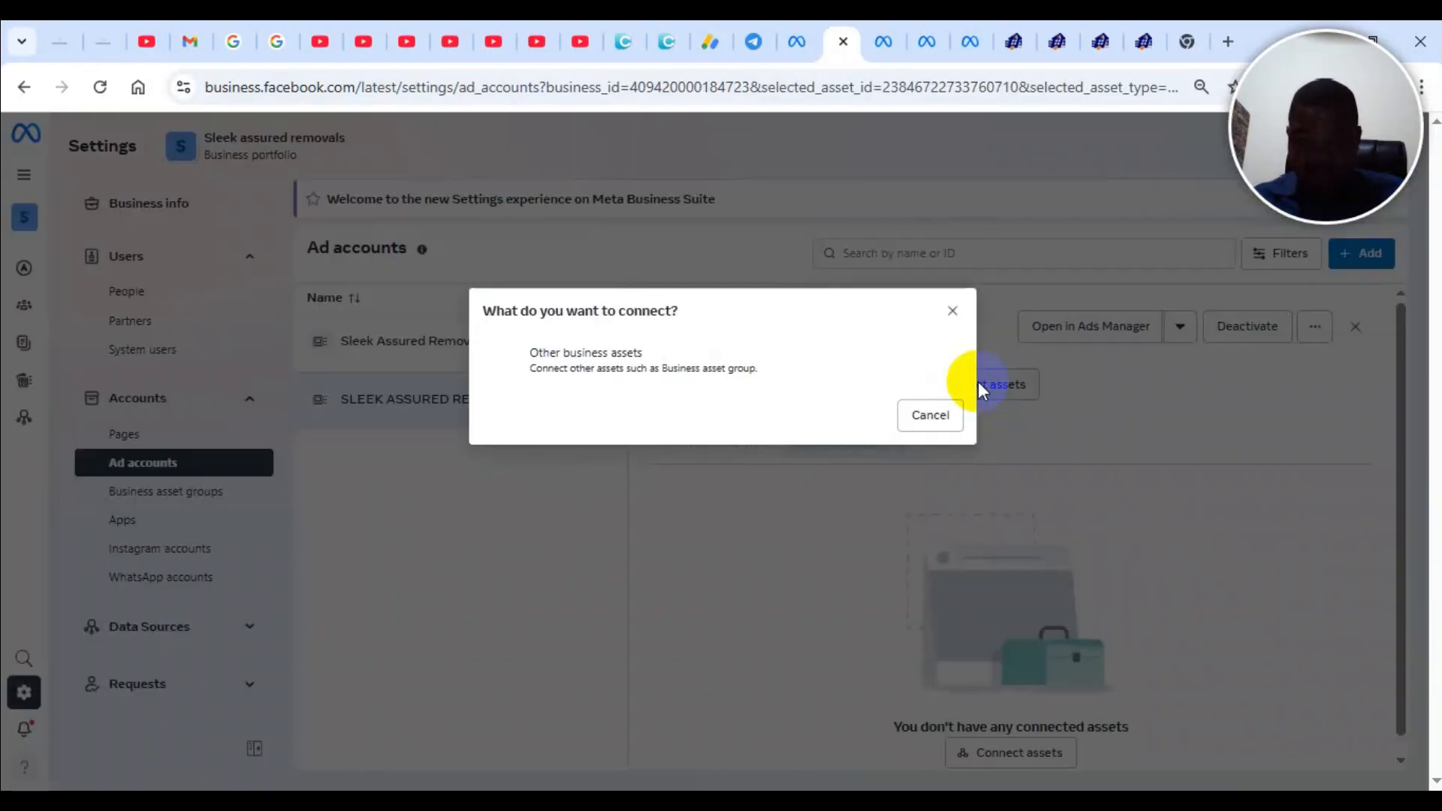
click(628, 356)
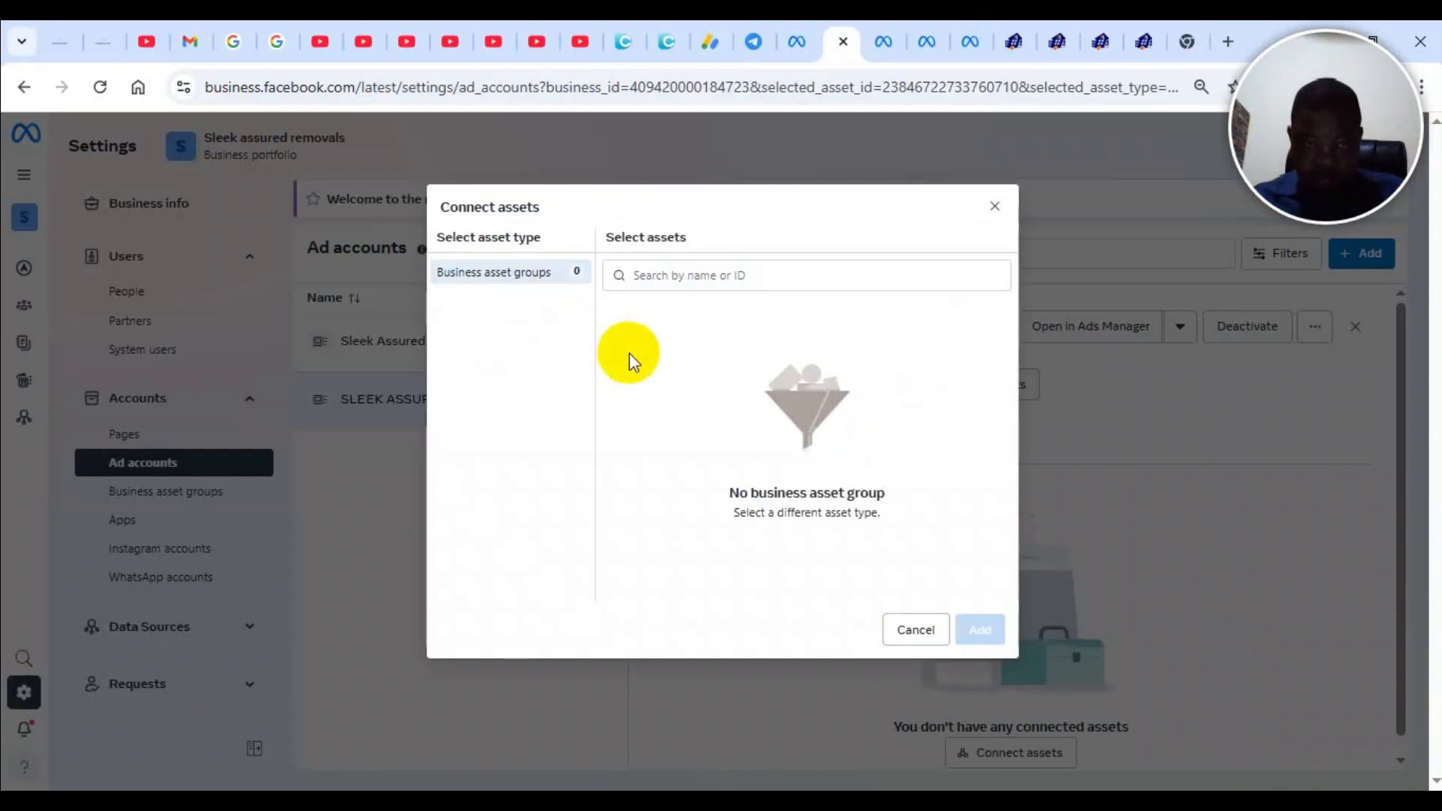
click(994, 206)
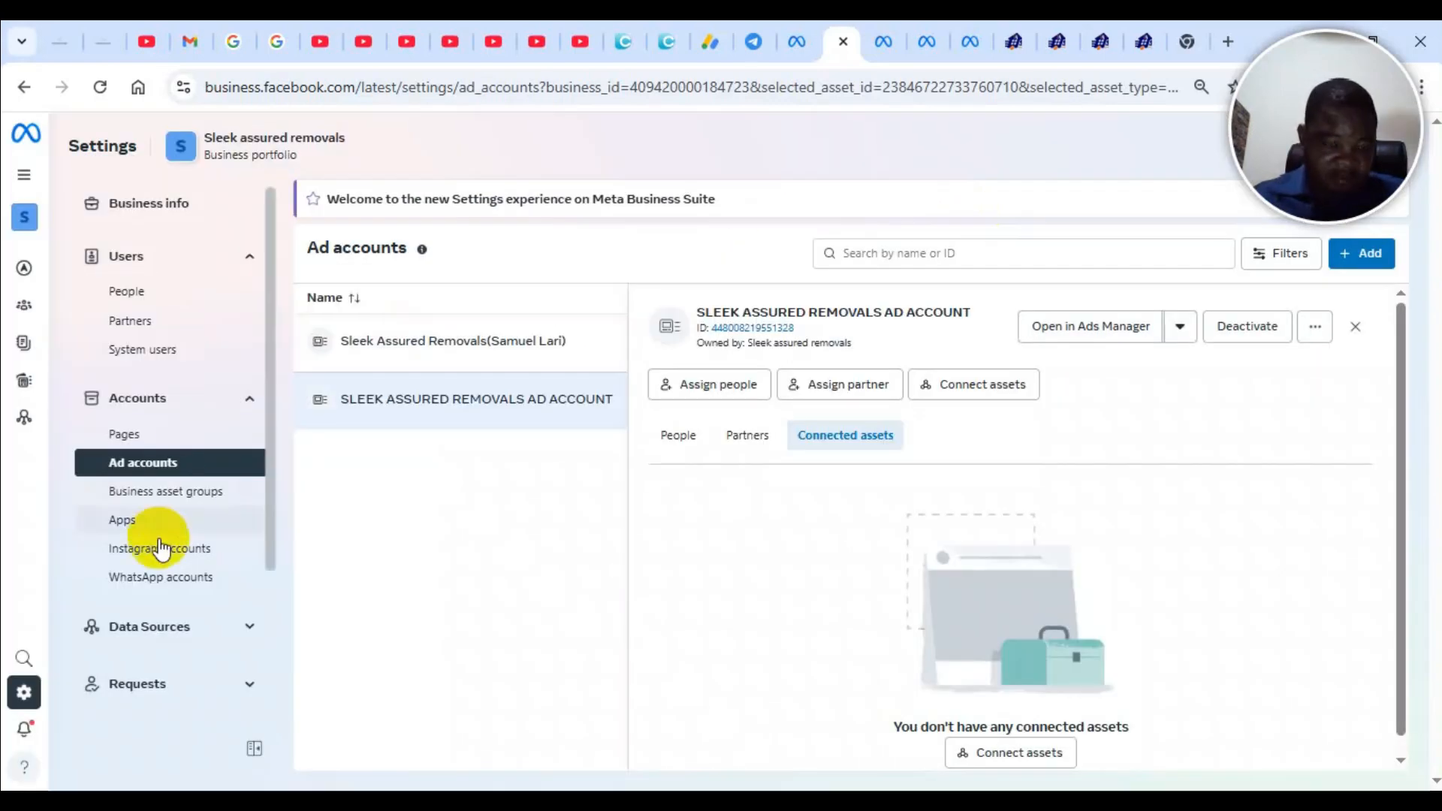
Find the business portfolio's data sources in the settings and display its datasets and pixels
scroll(161, 545, down, 5)
scroll(160, 473, down, 3)
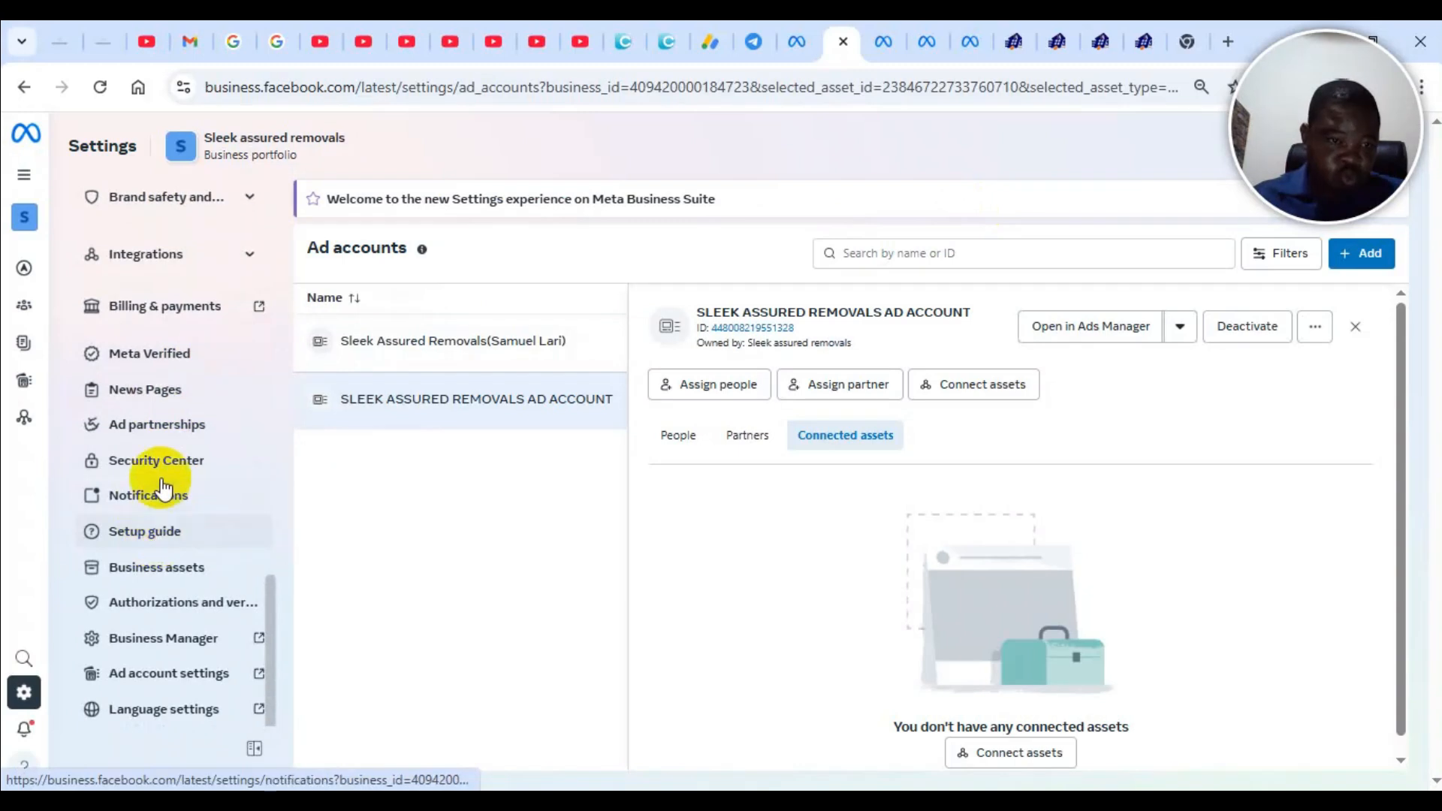
scroll(174, 380, up, 2)
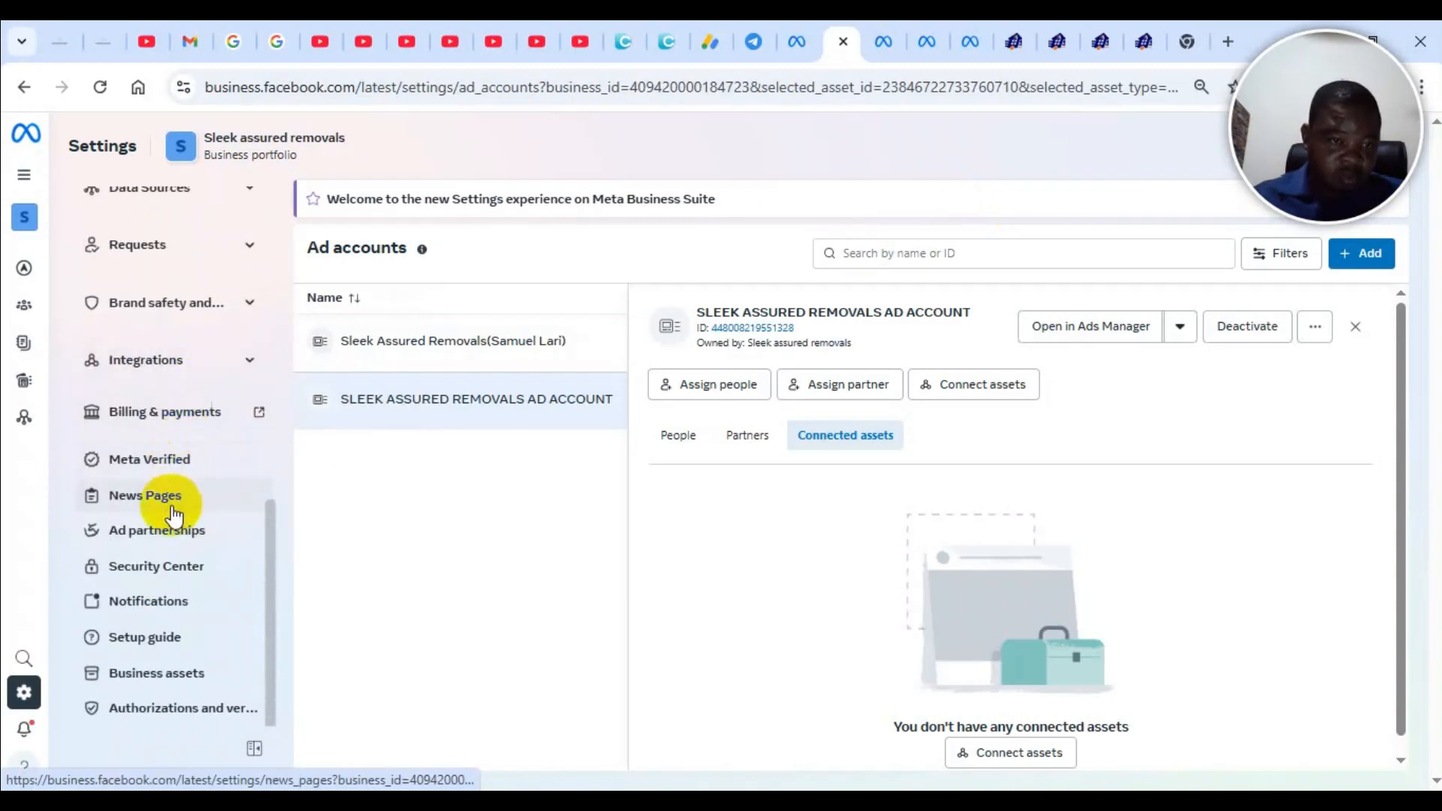
scroll(176, 507, up, 3)
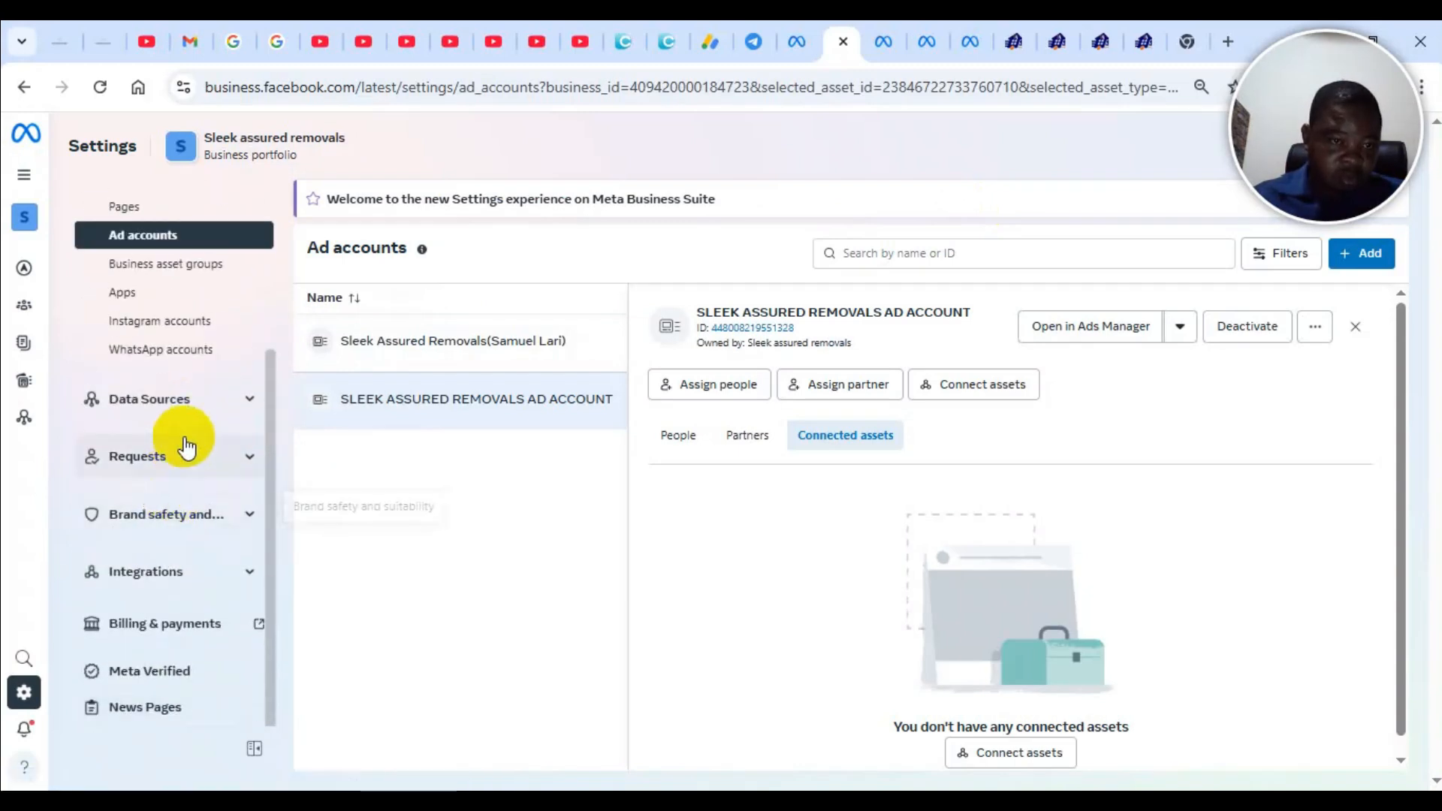
click(183, 577)
scroll(184, 593, down, 2)
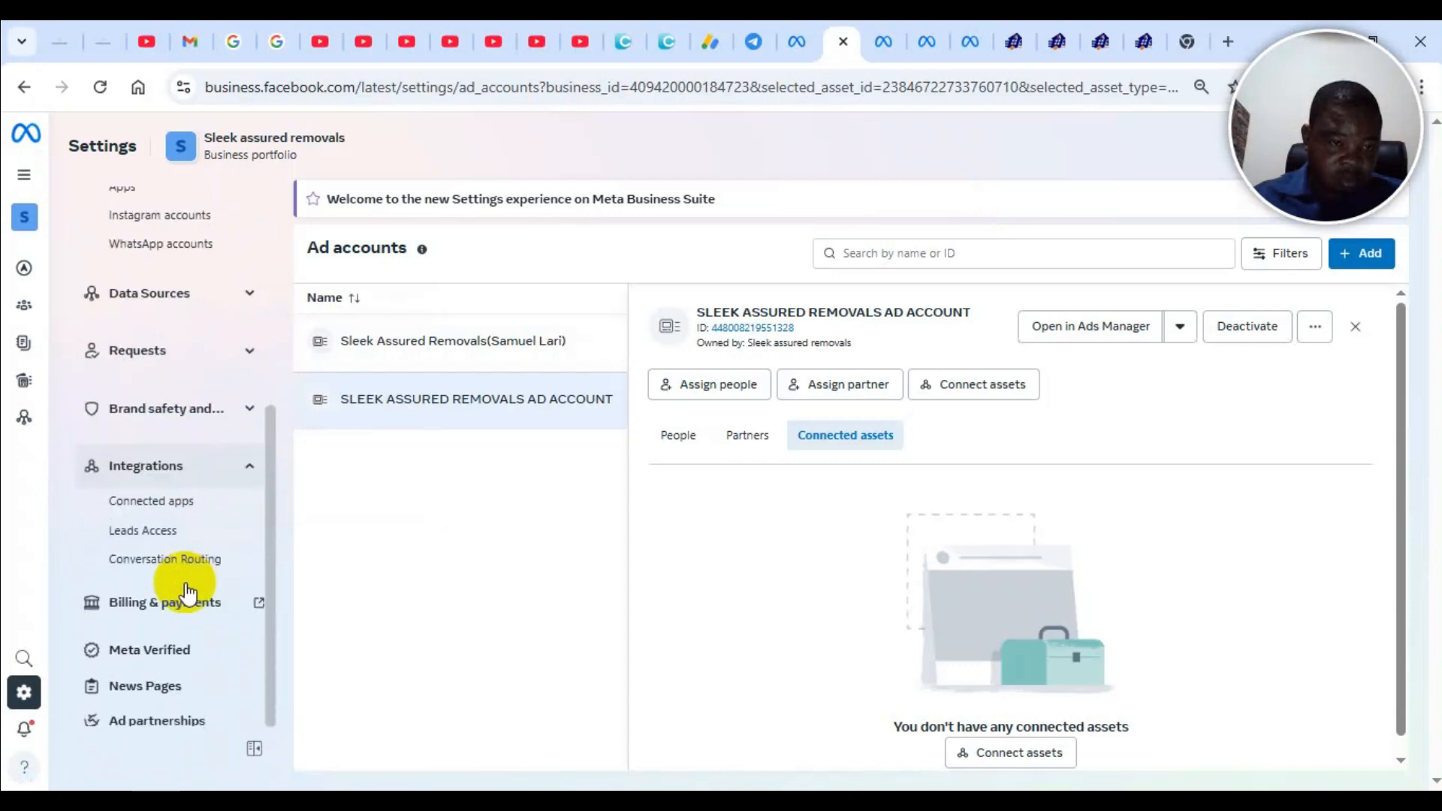
click(186, 354)
click(199, 296)
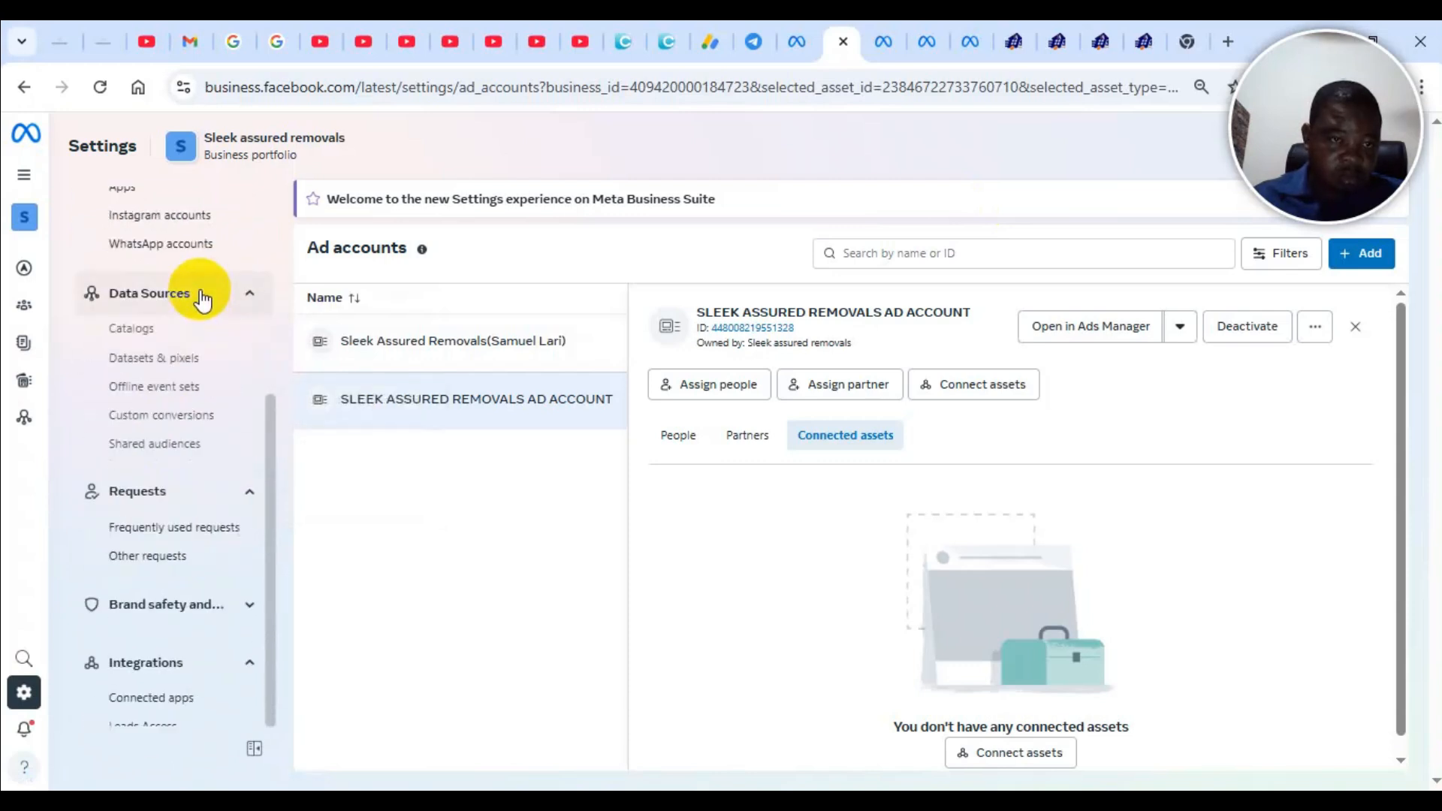
click(193, 361)
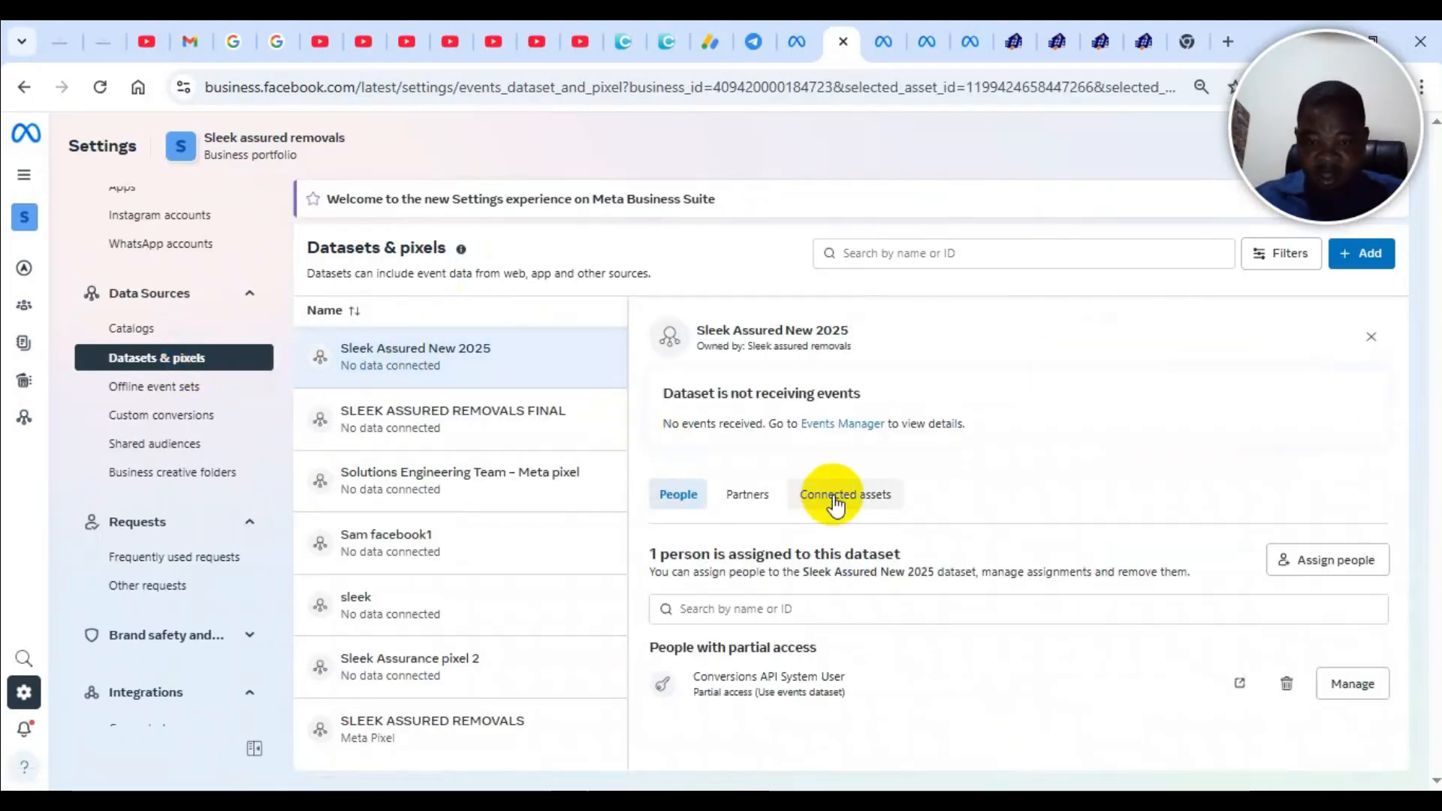
Connect the SLEEK ASSURED REMOVALS AD ACCOUNT to the Sleek Assured New 2025 dataset and switch back to the test events in Events Manager
double_click(804, 497)
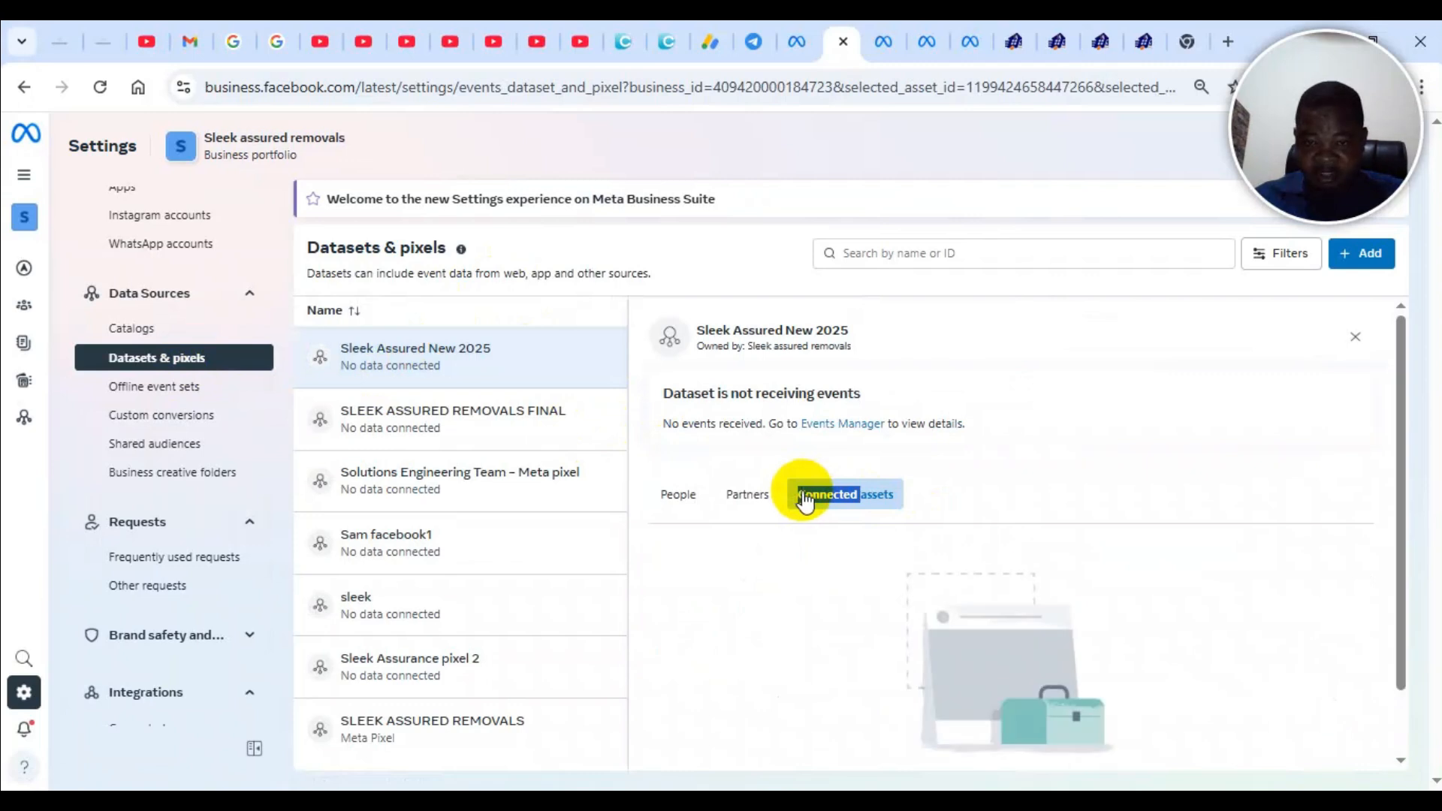
click(863, 504)
scroll(822, 523, down, 1)
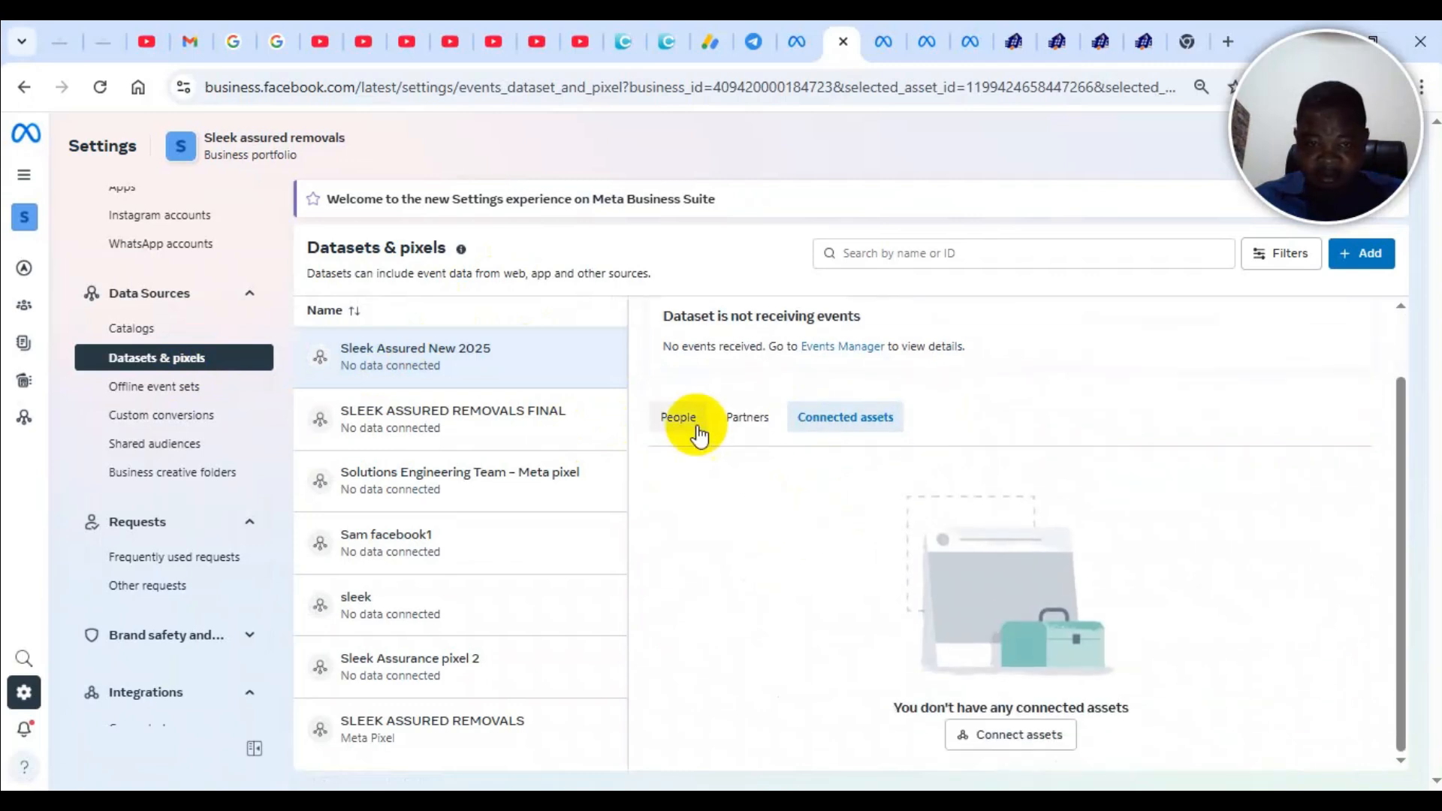
click(1023, 740)
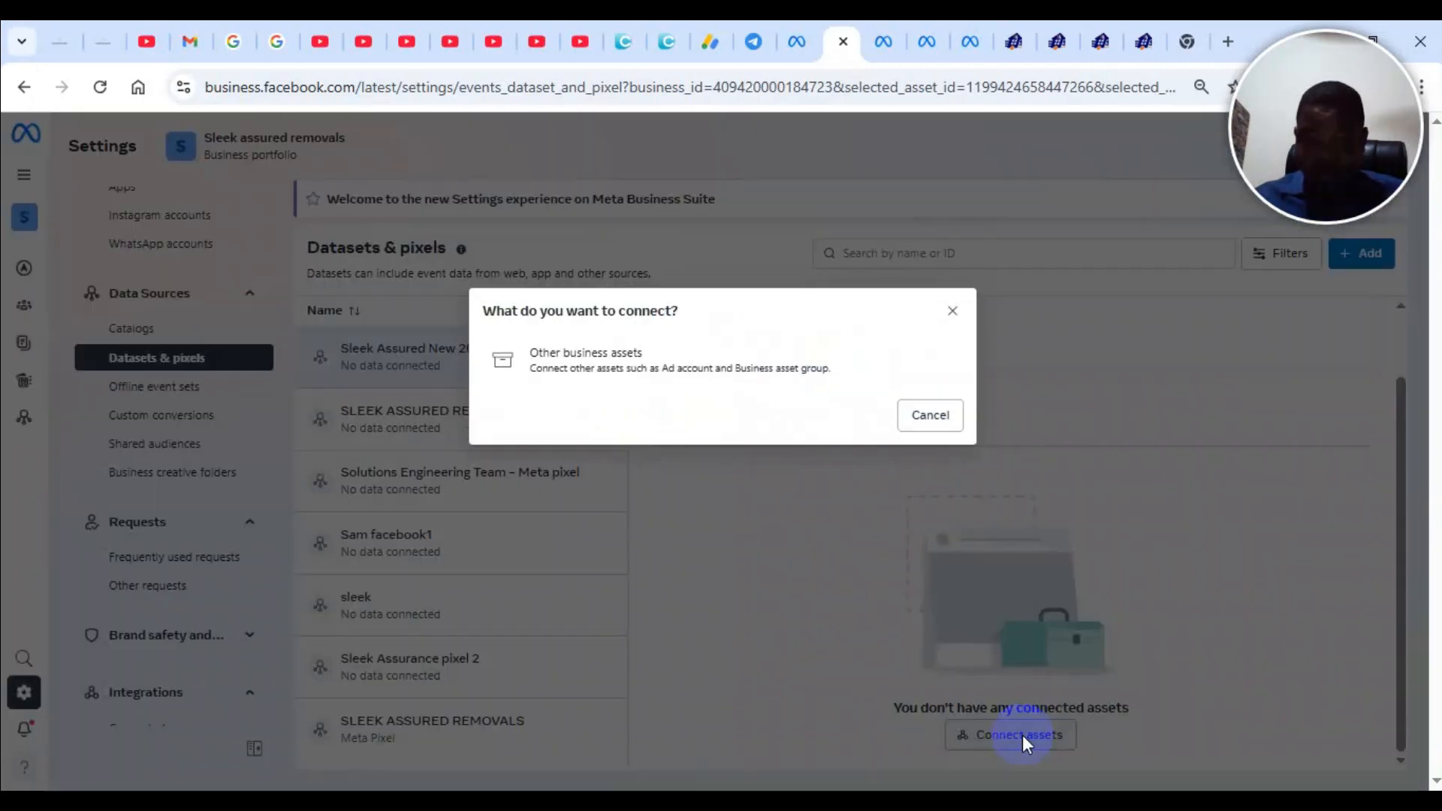
click(648, 380)
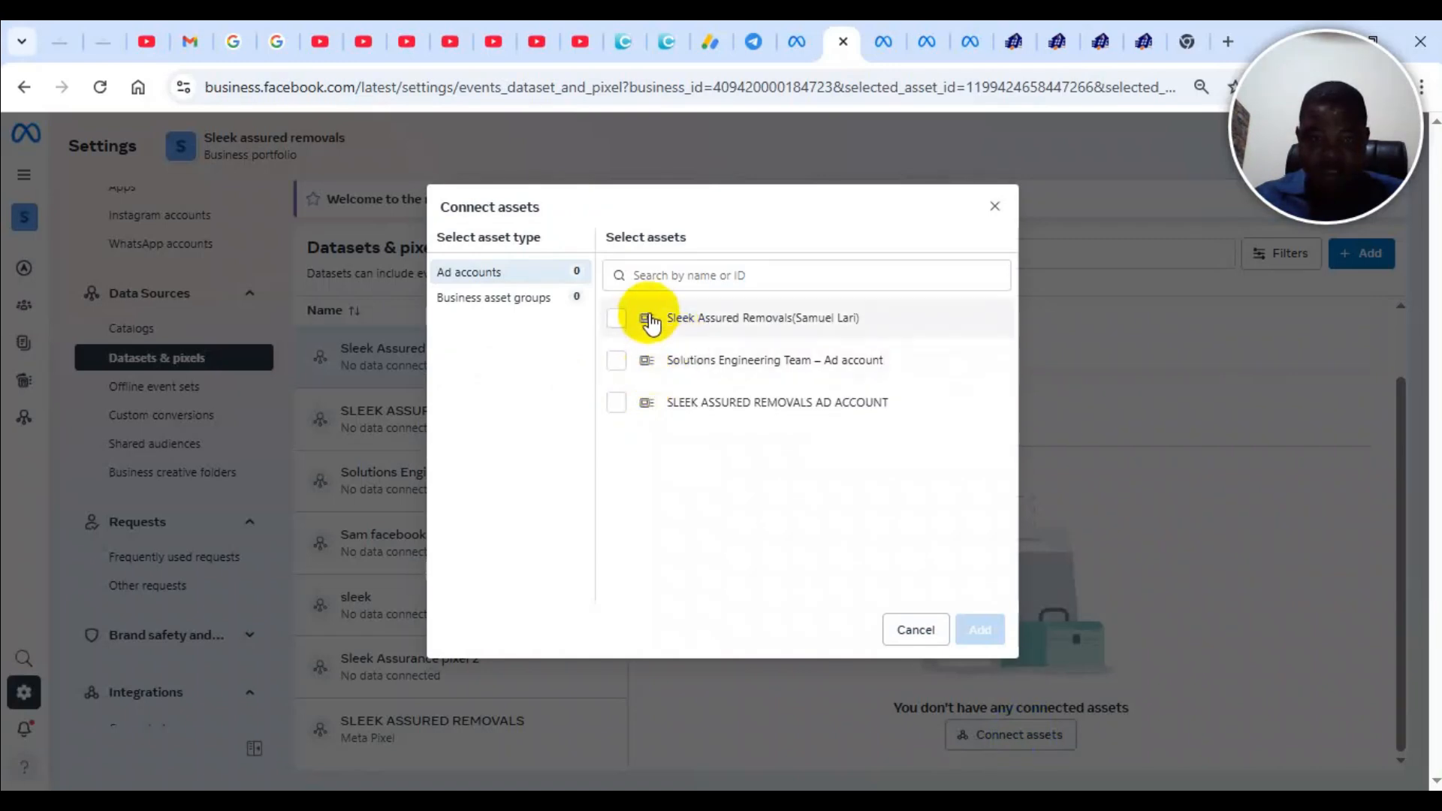
click(616, 408)
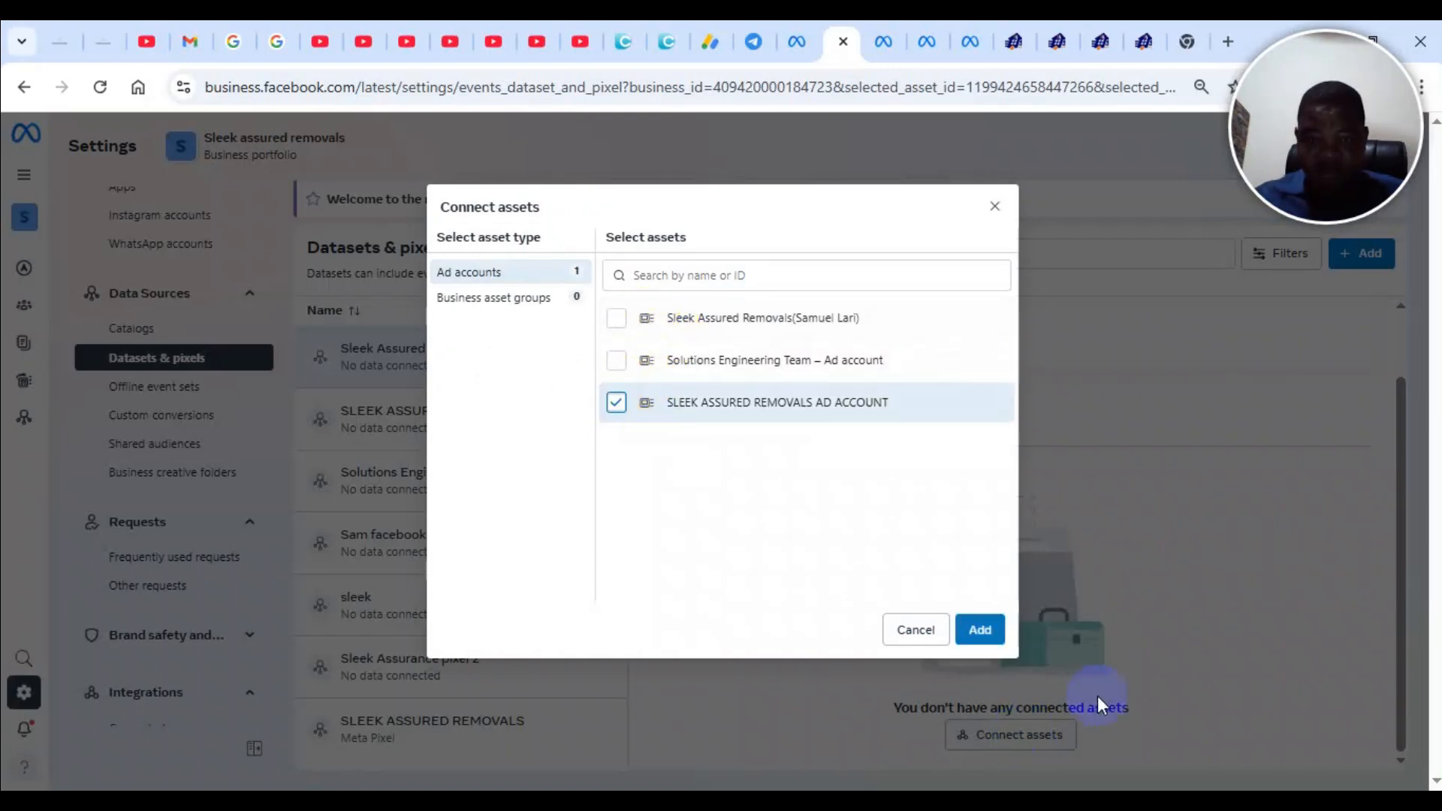
click(979, 629)
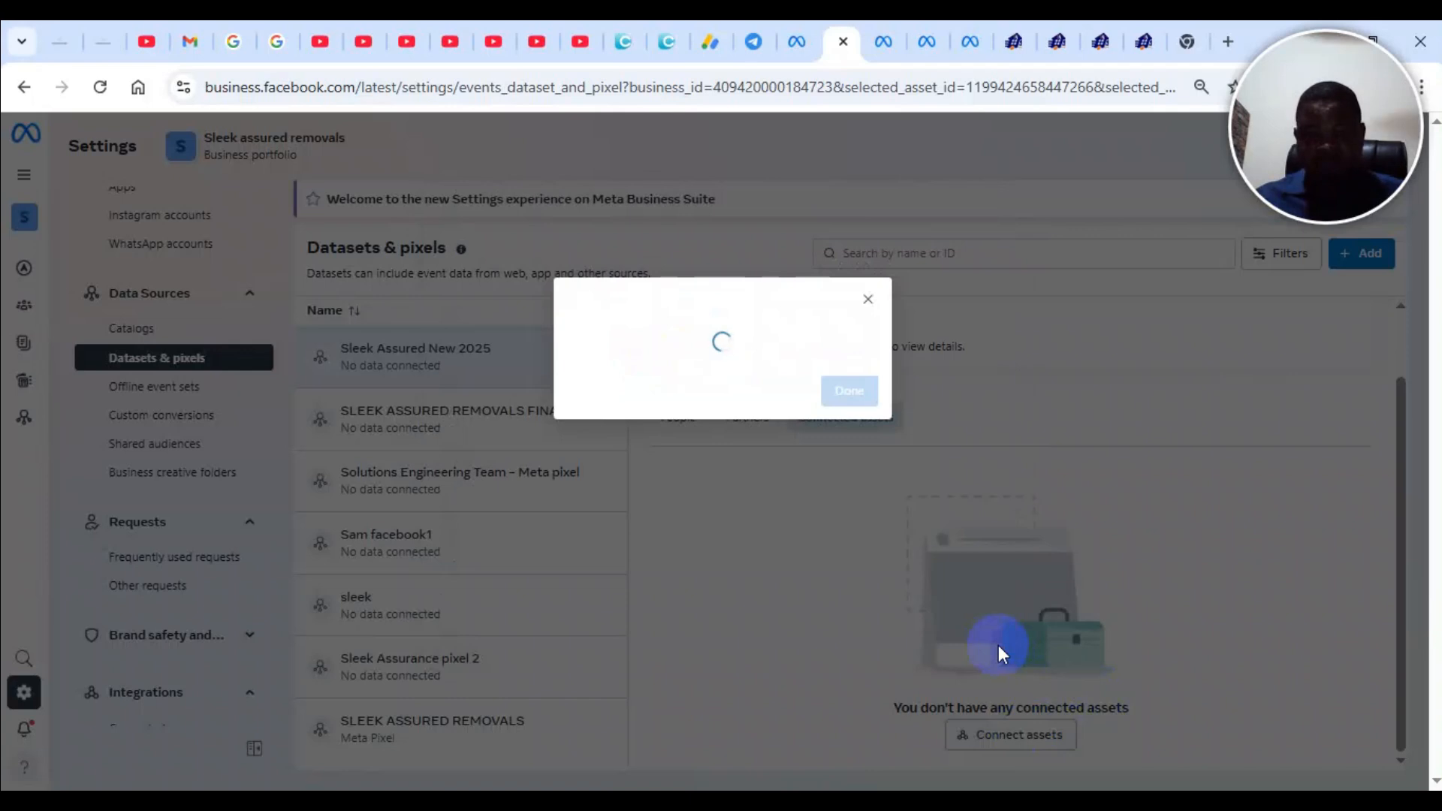
click(850, 416)
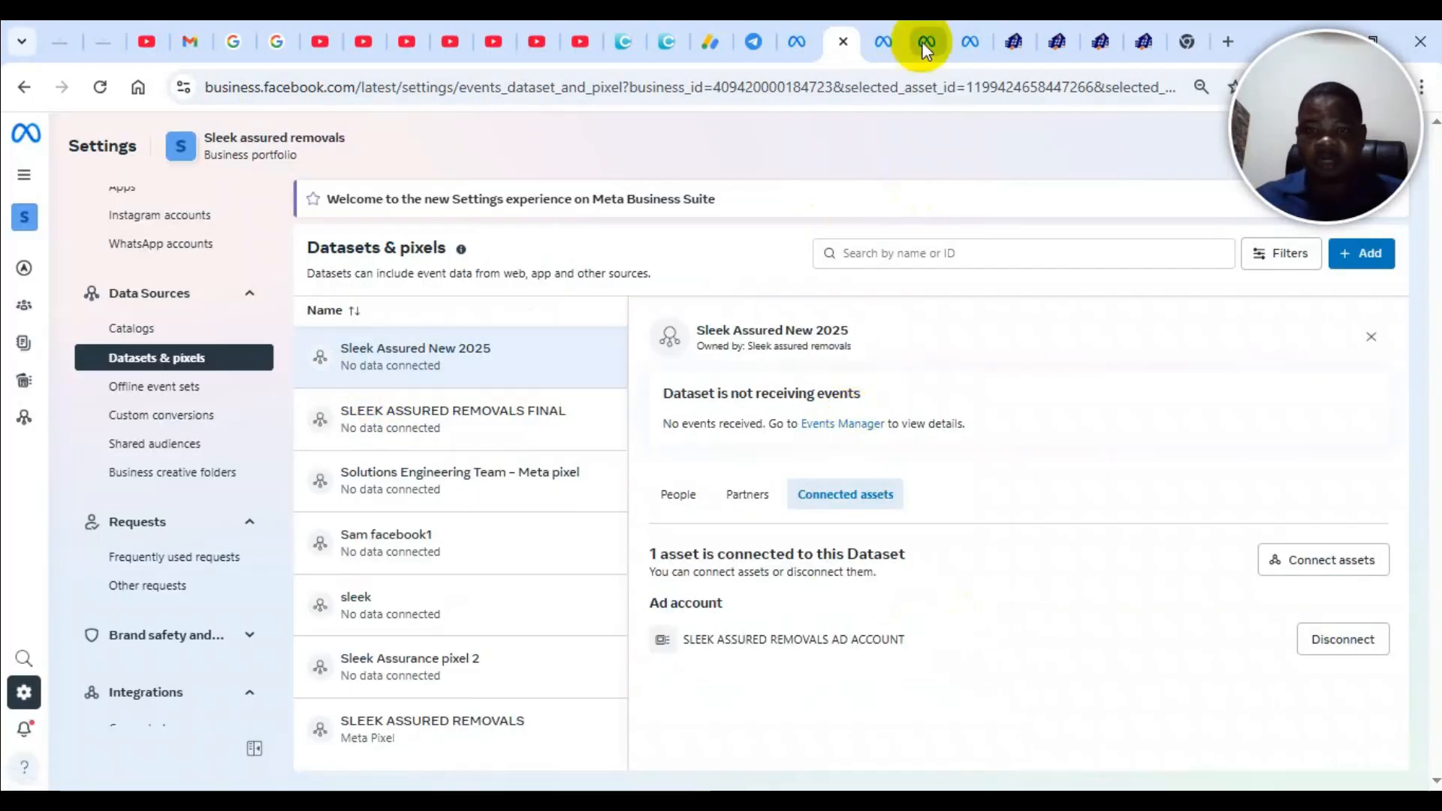
click(955, 33)
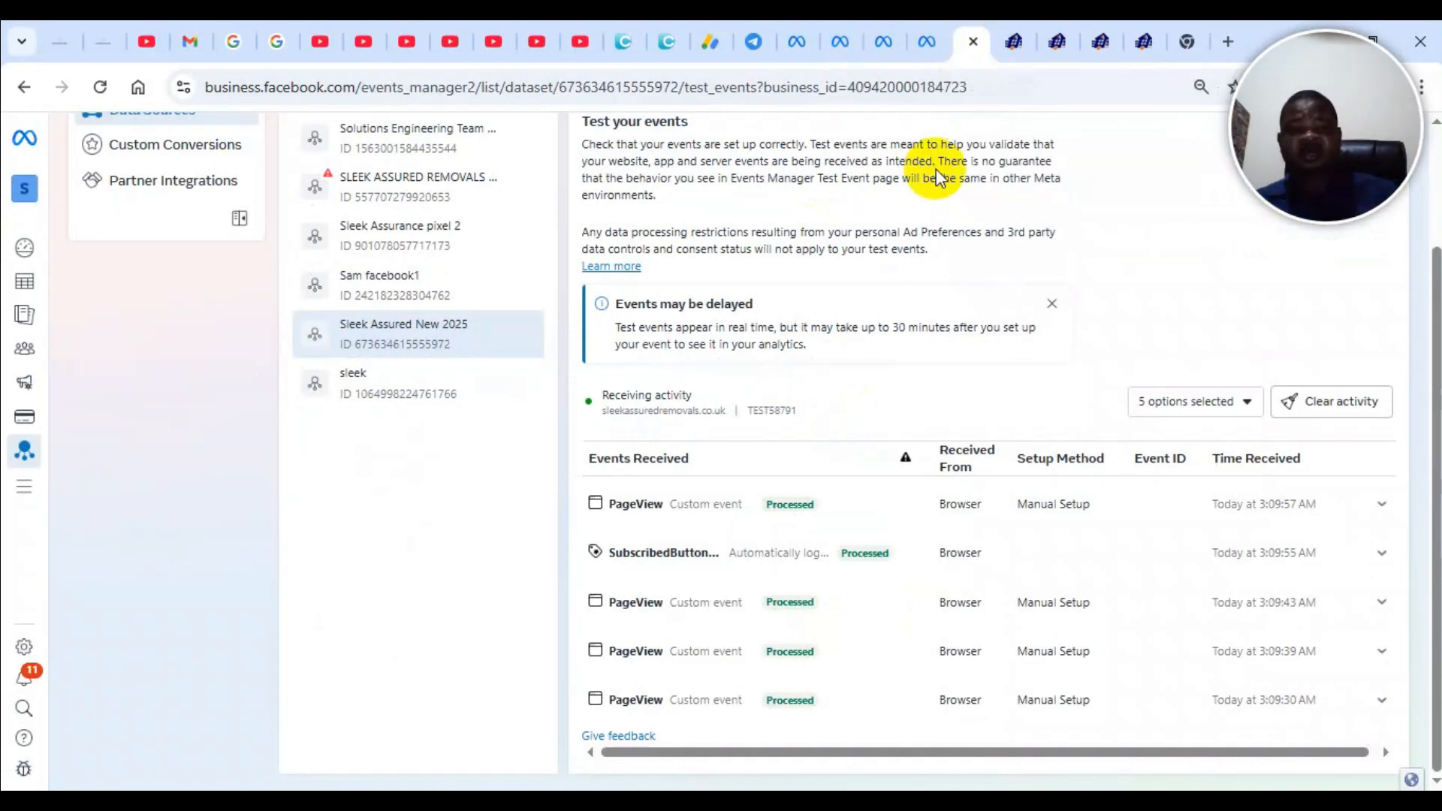